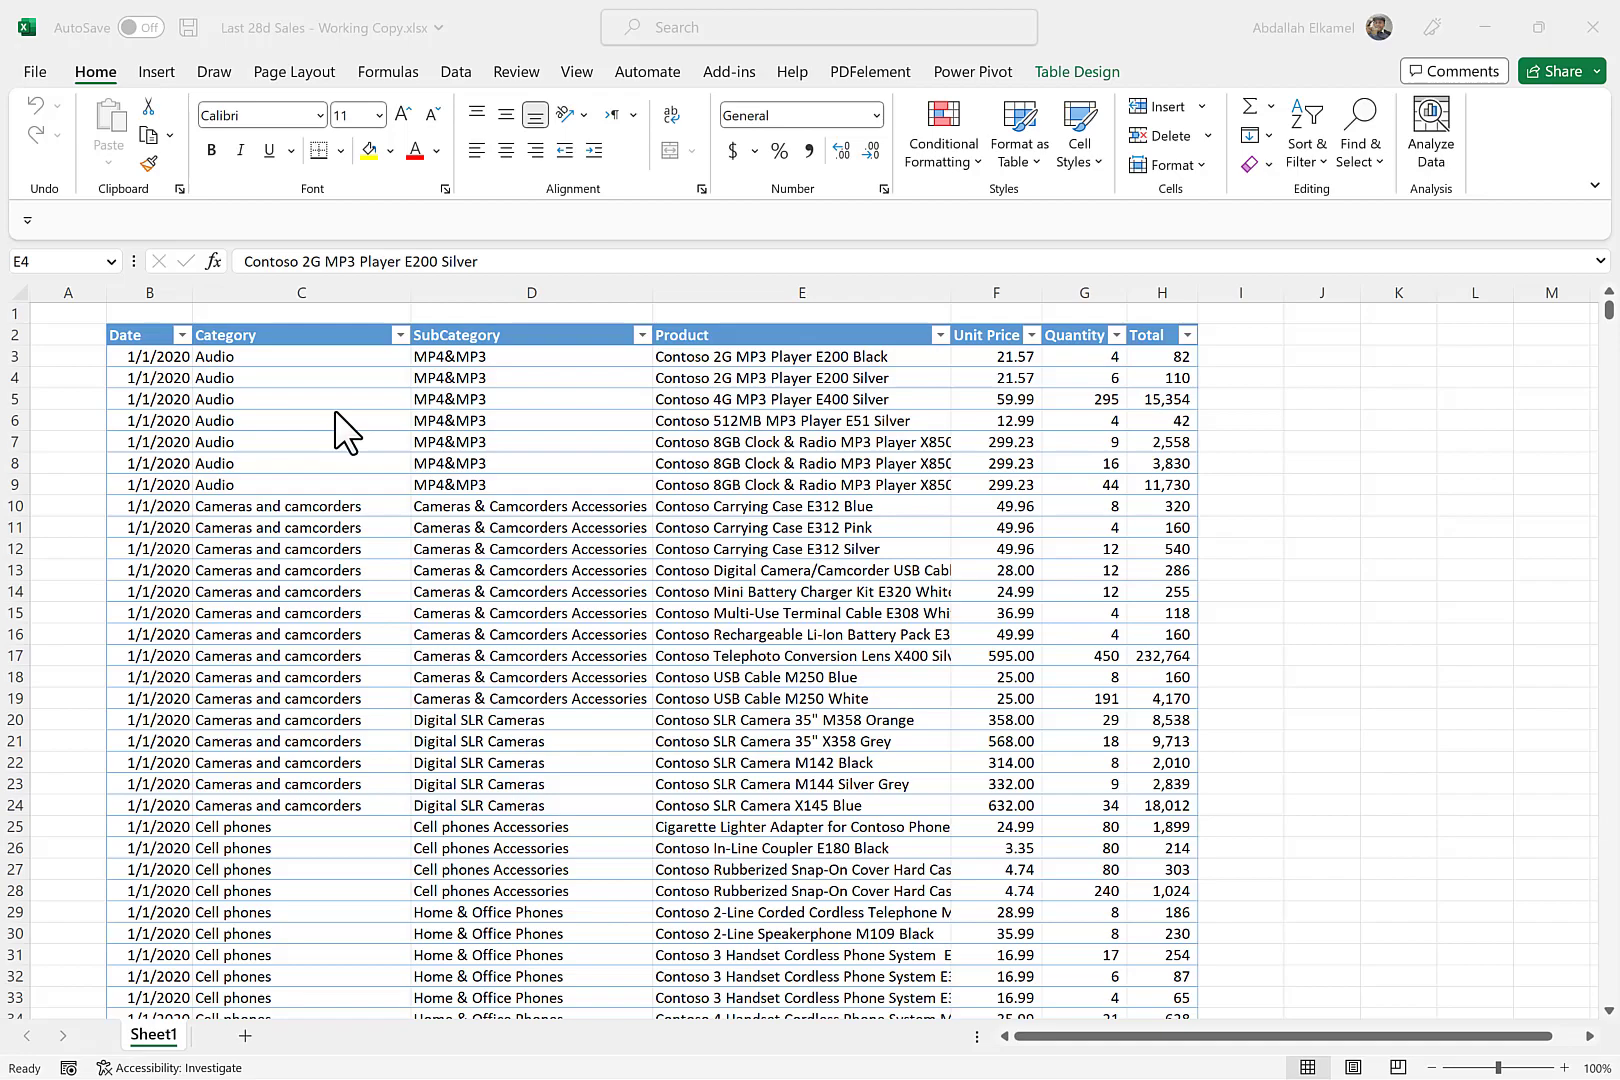
- Add a new worksheet and format B2:C3 as a table without headers, using the light blue gridded style
click(245, 1038)
drag(139, 347, 222, 374)
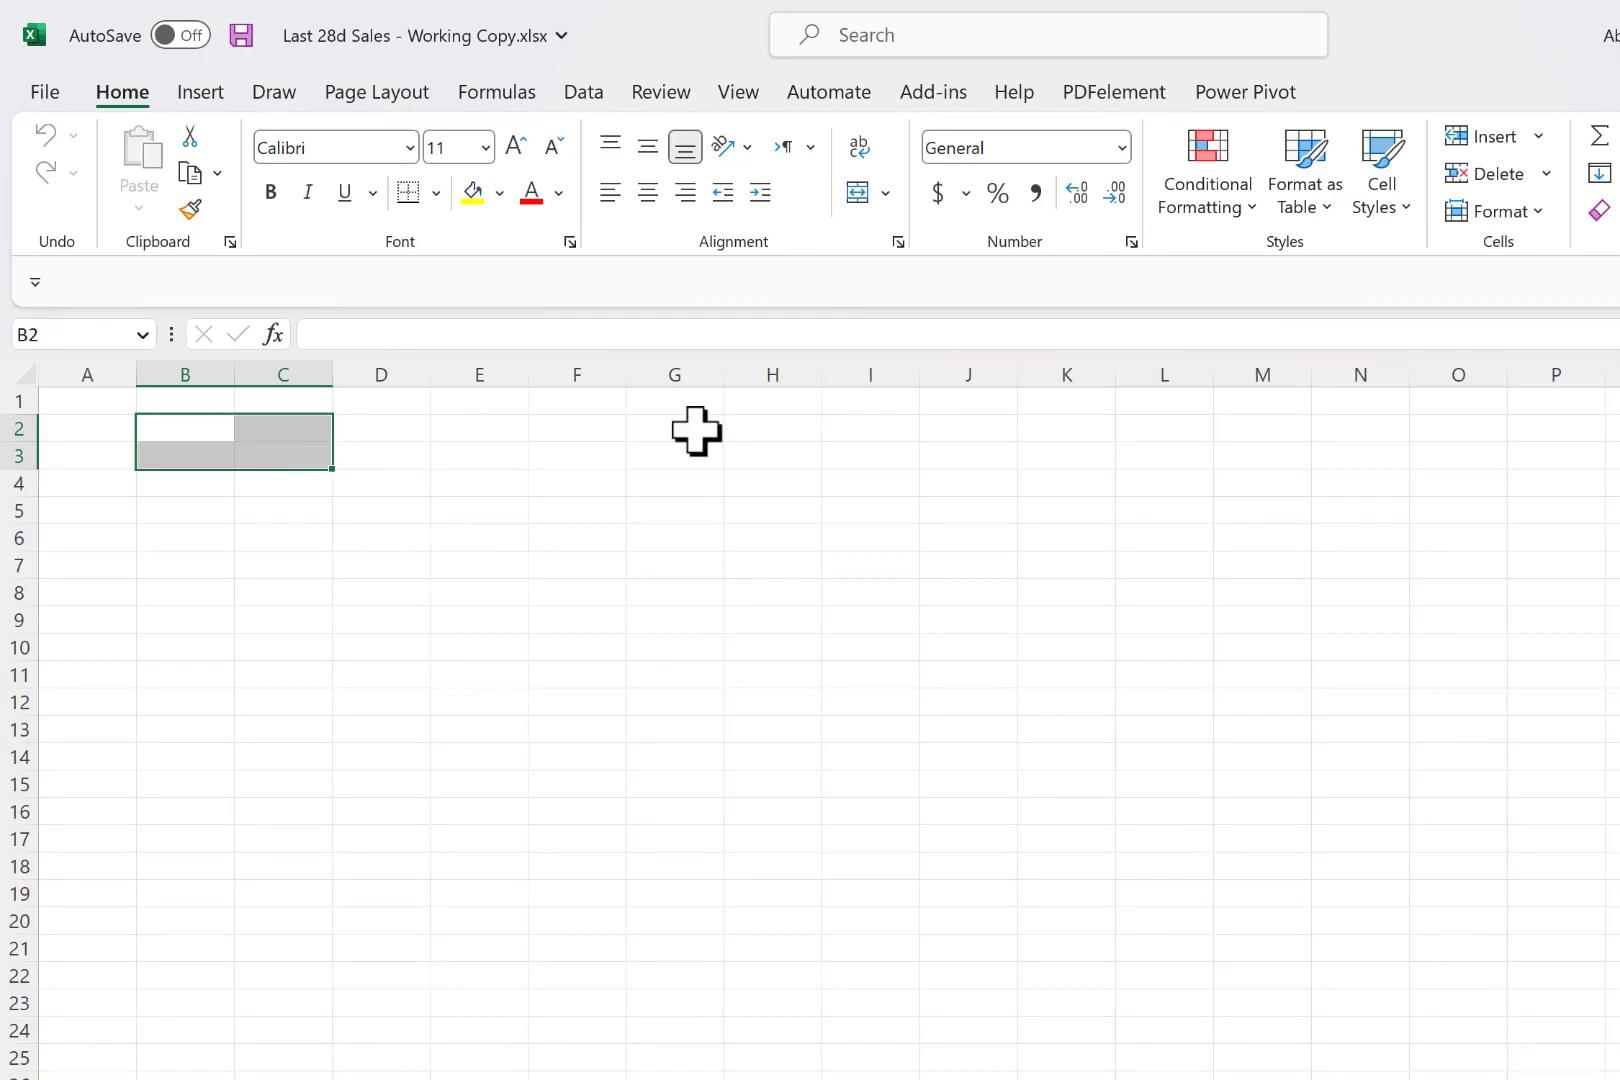
click(1310, 205)
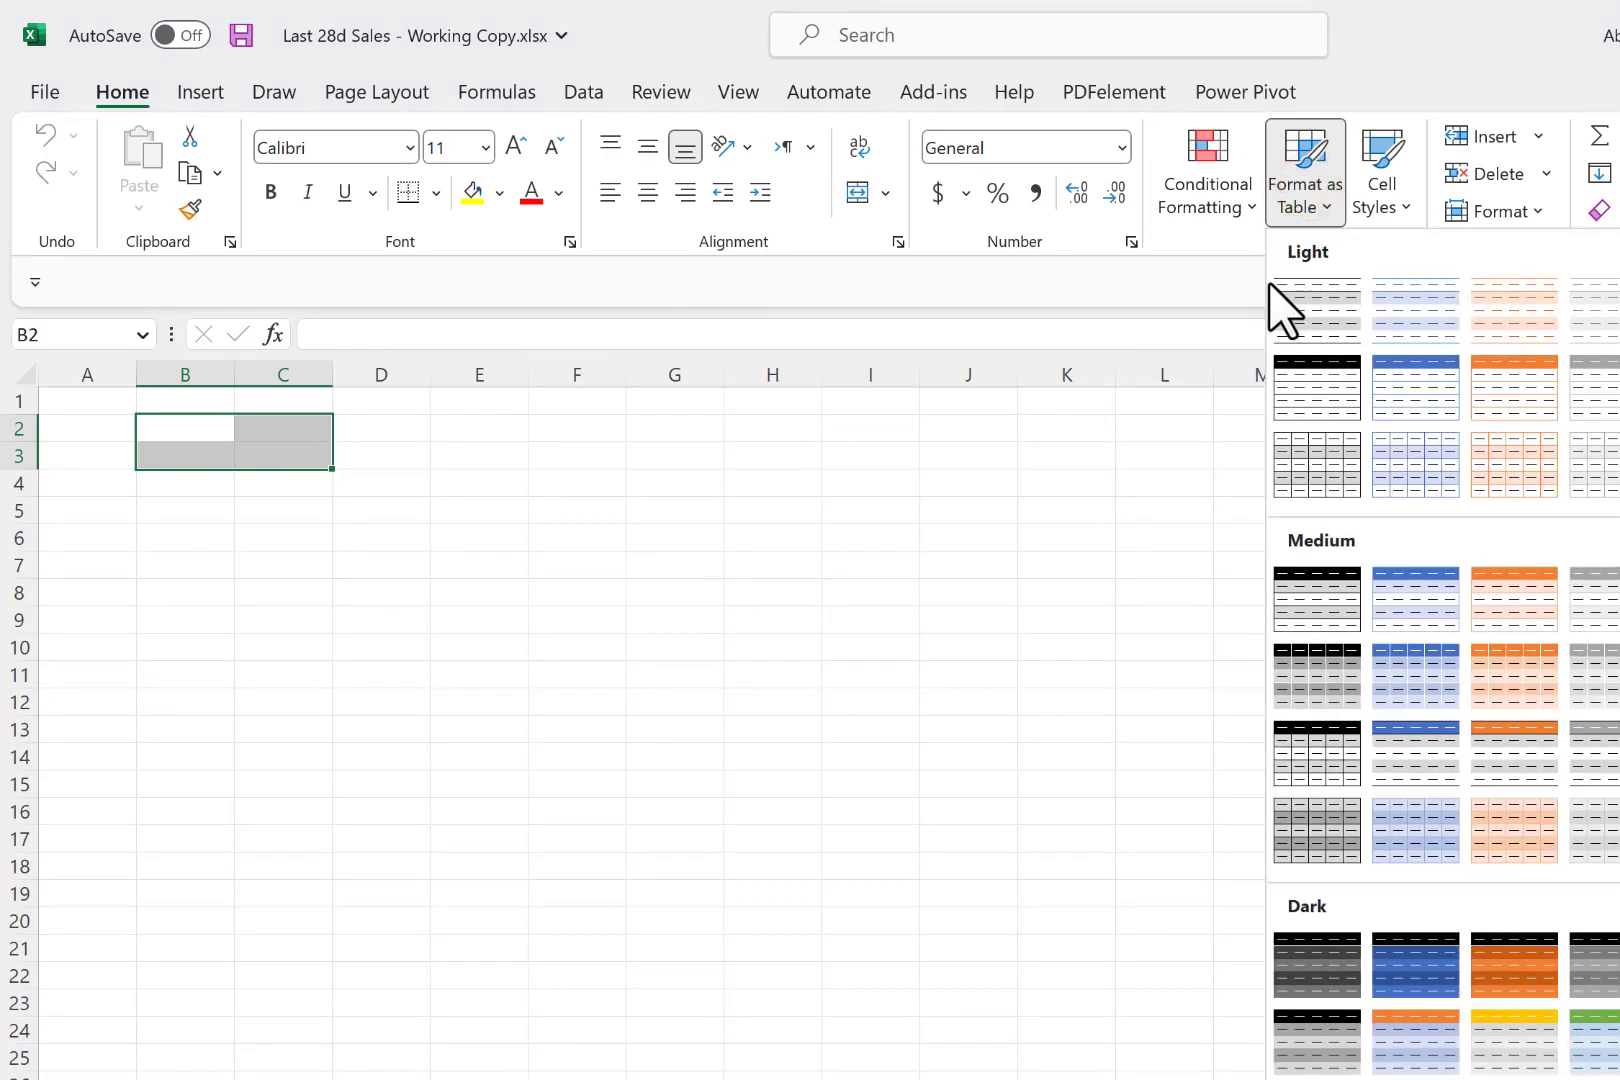
click(1406, 465)
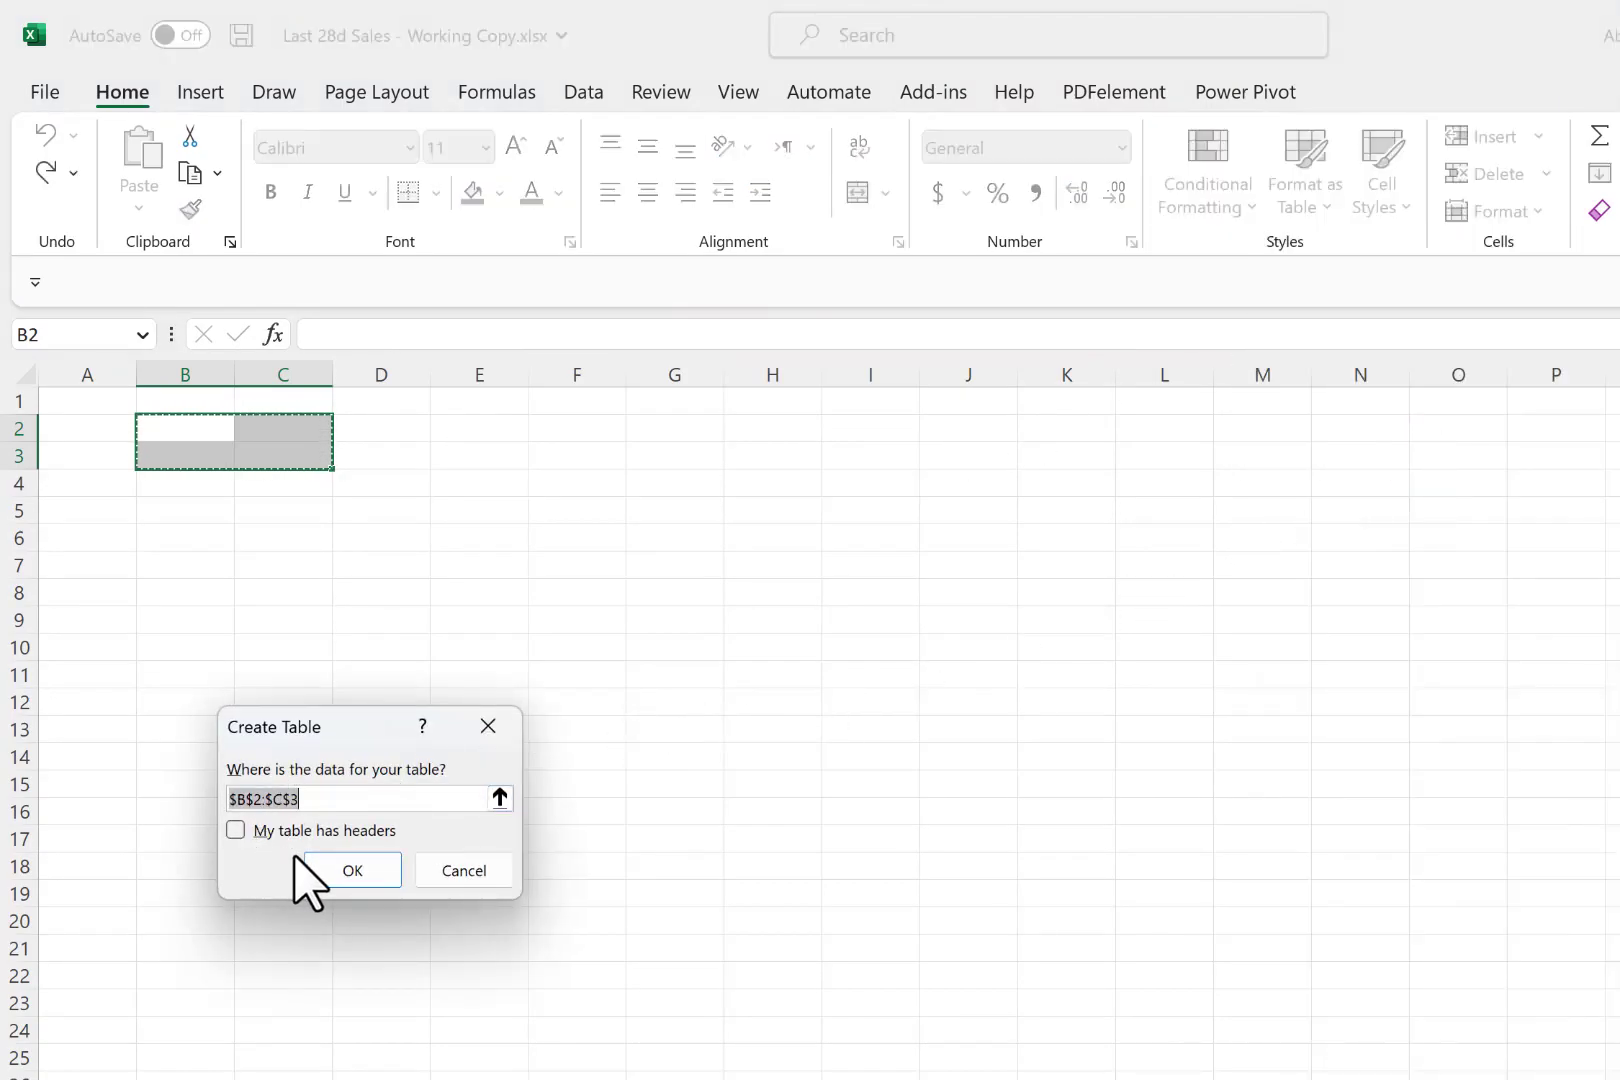
click(323, 868)
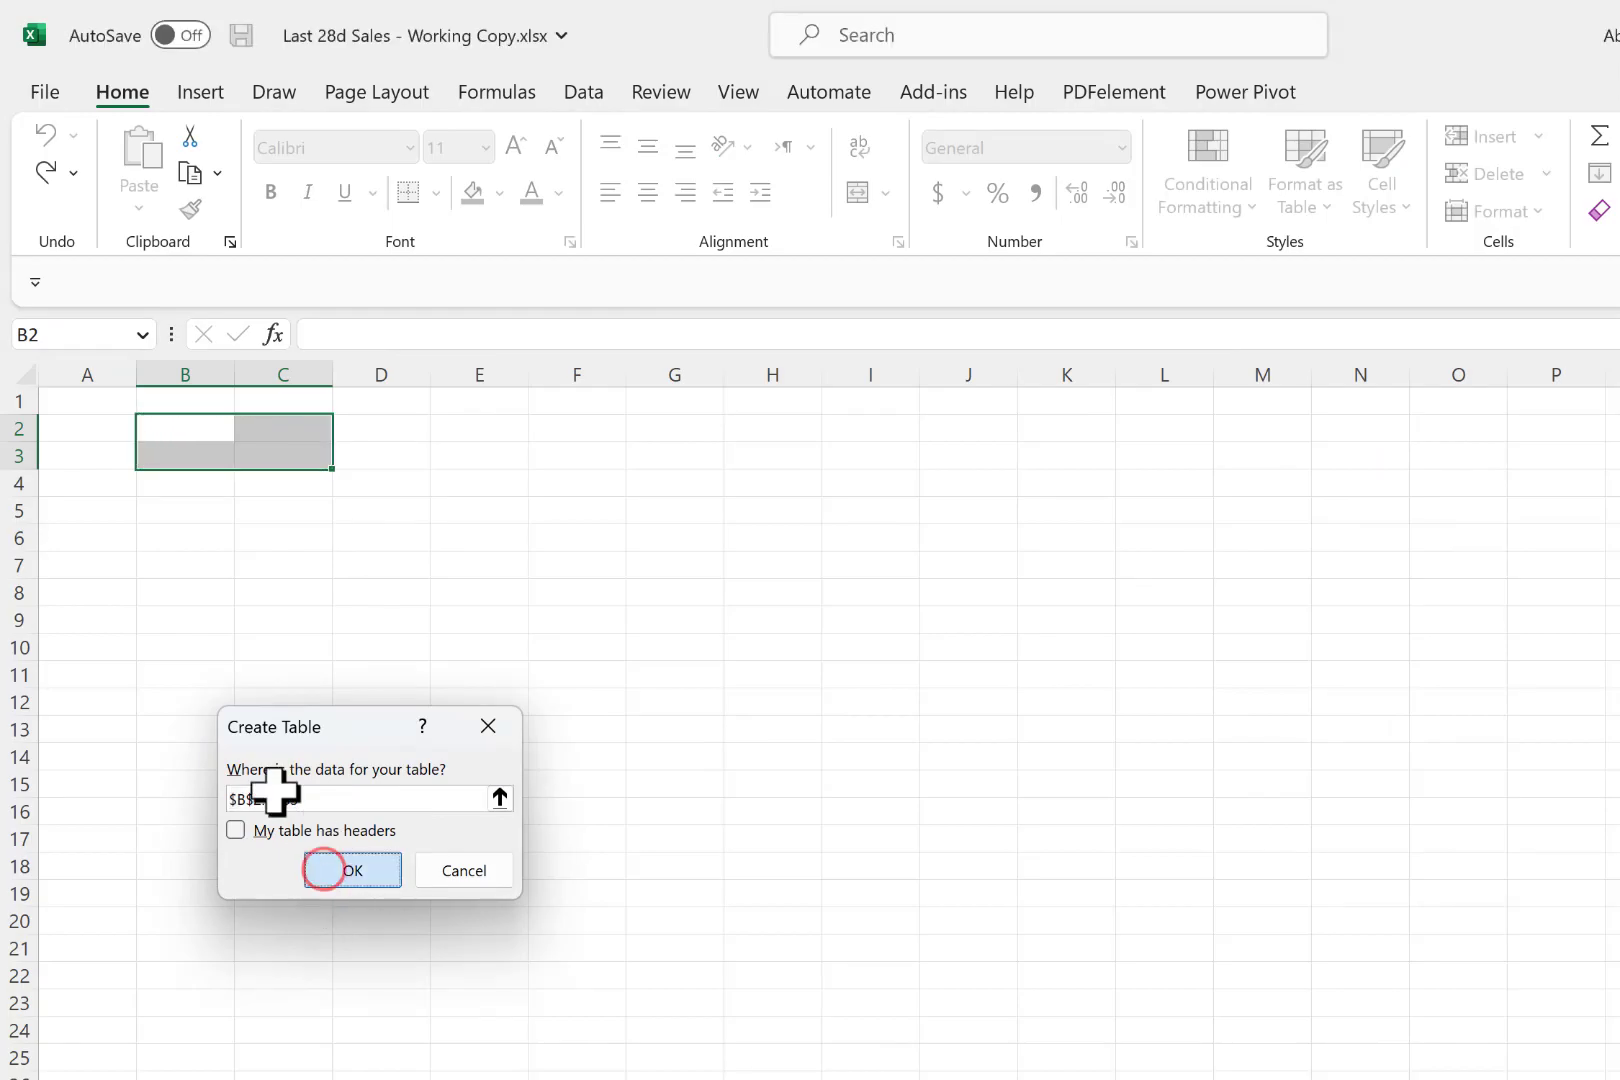
- Widen columns B and C and rename the table's first header to Date
drag(252, 377, 370, 377)
drag(481, 377, 611, 378)
click(237, 427)
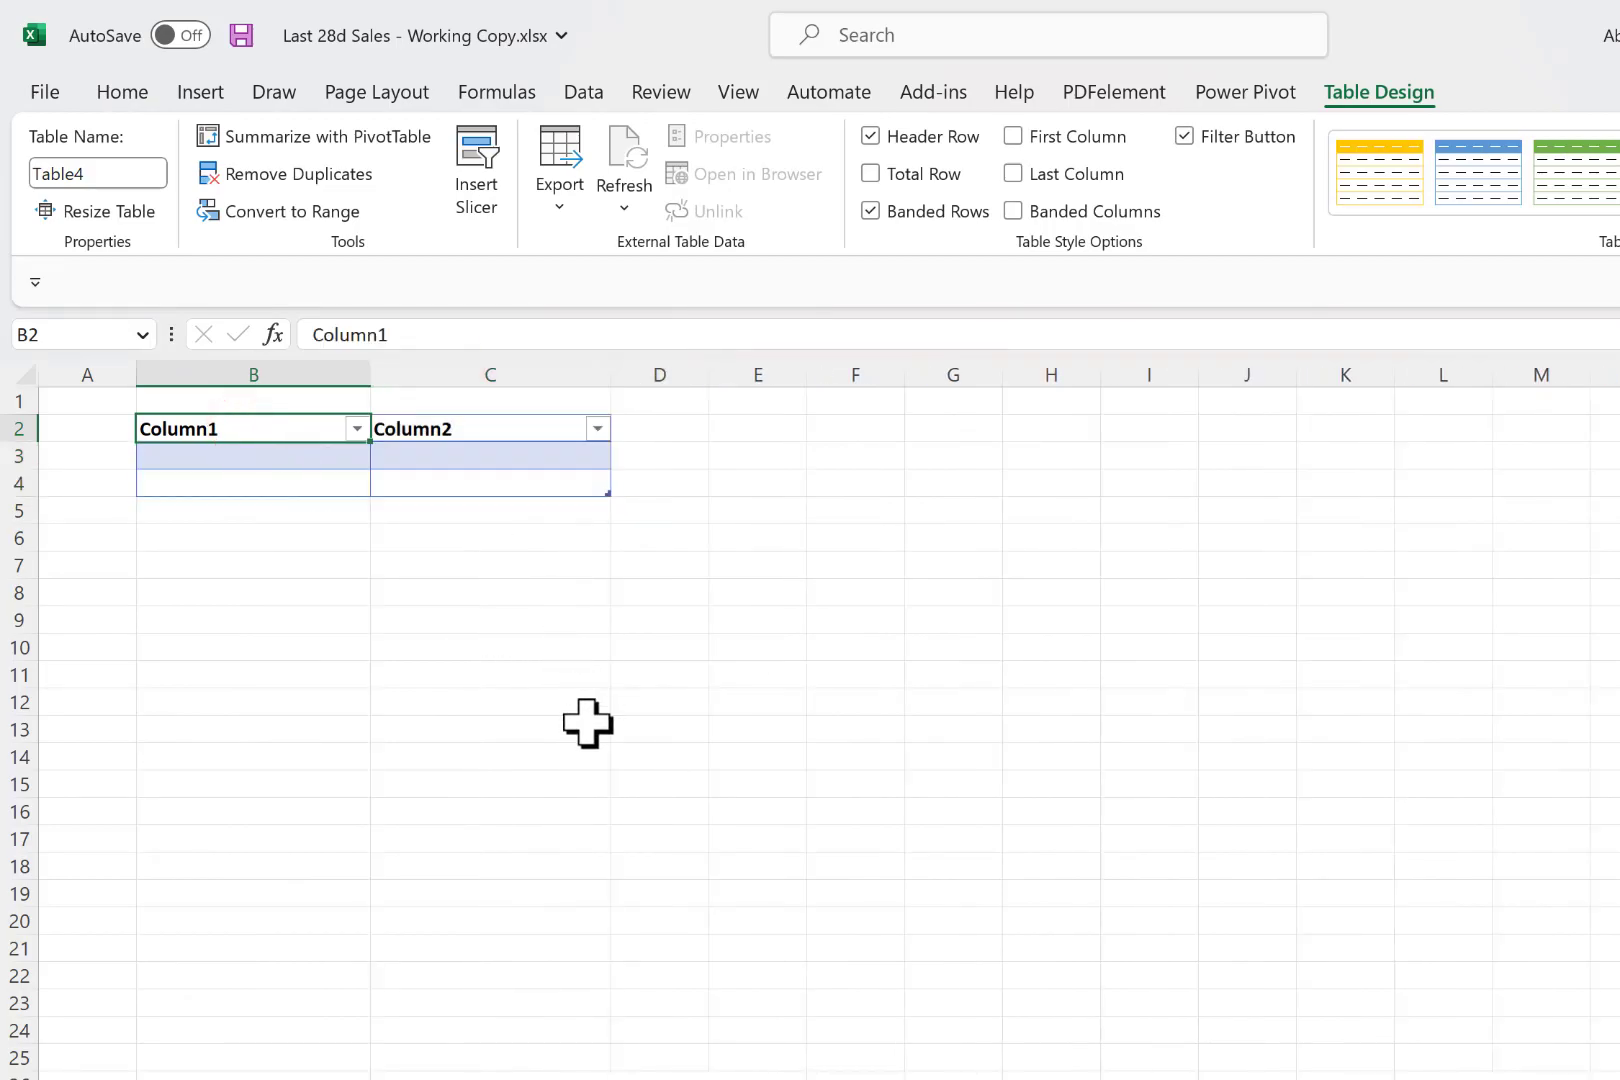
text(Date)
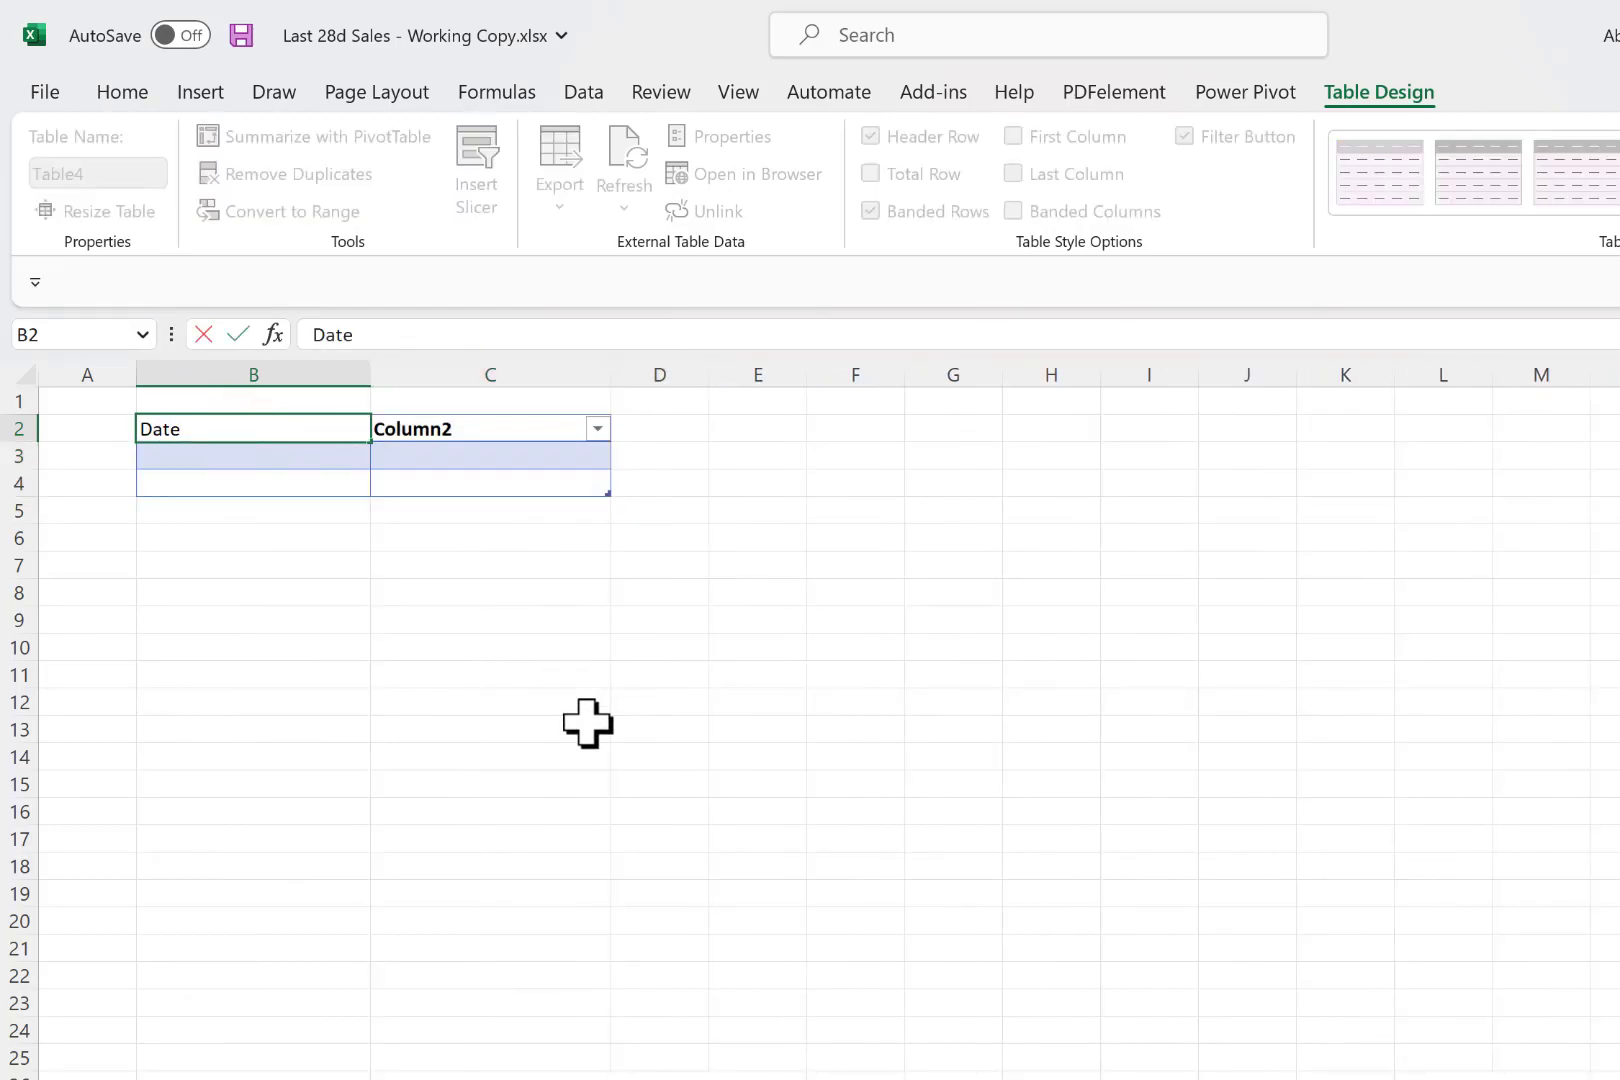
key(Return)
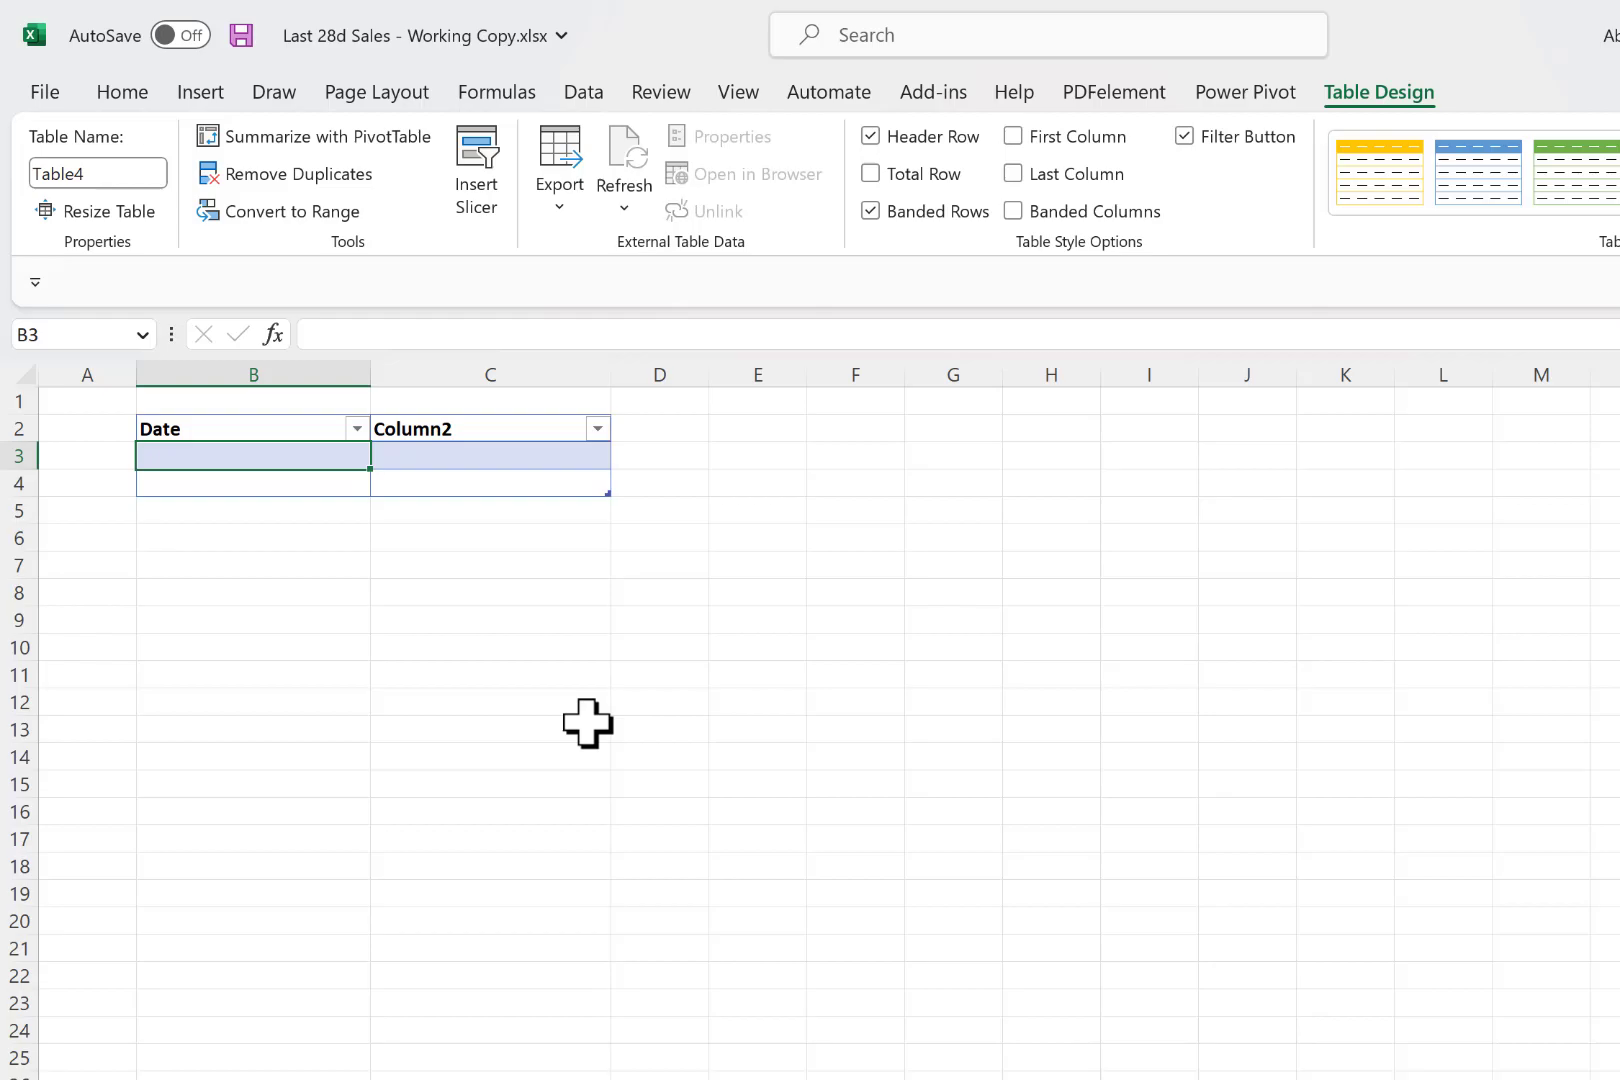
- Enter the formula =MIN(Sales[Date]) in the first cell of the Date column
text(=)
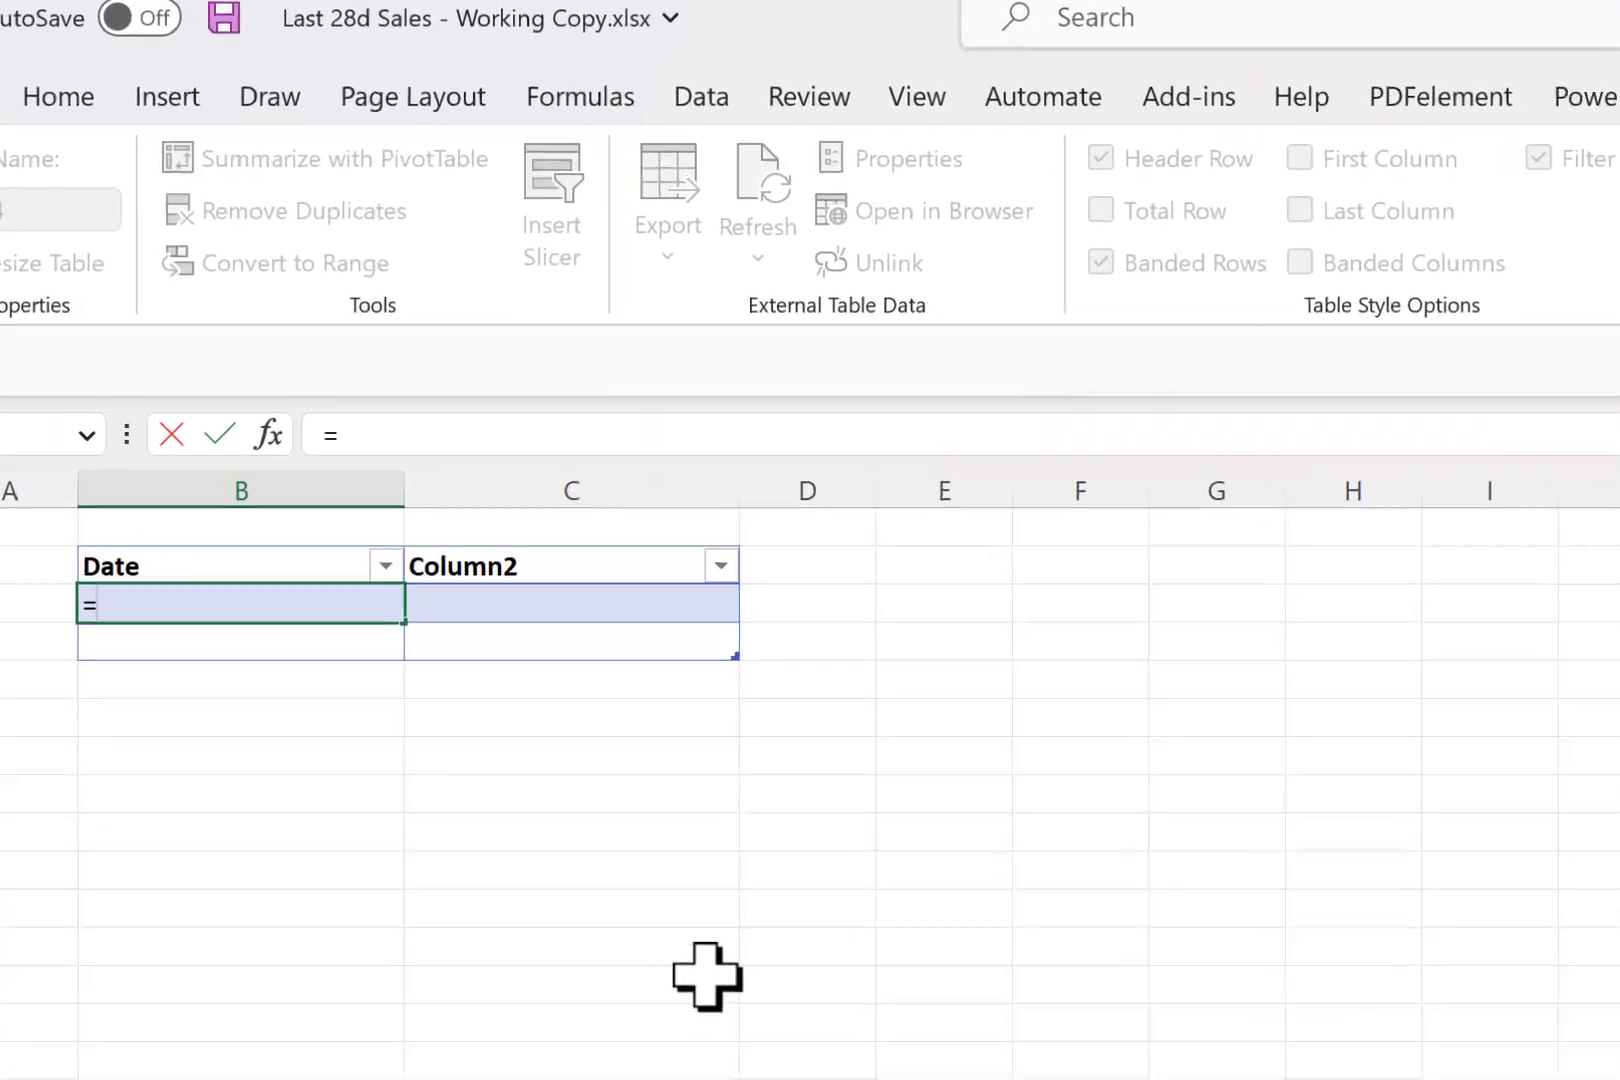
text(min)
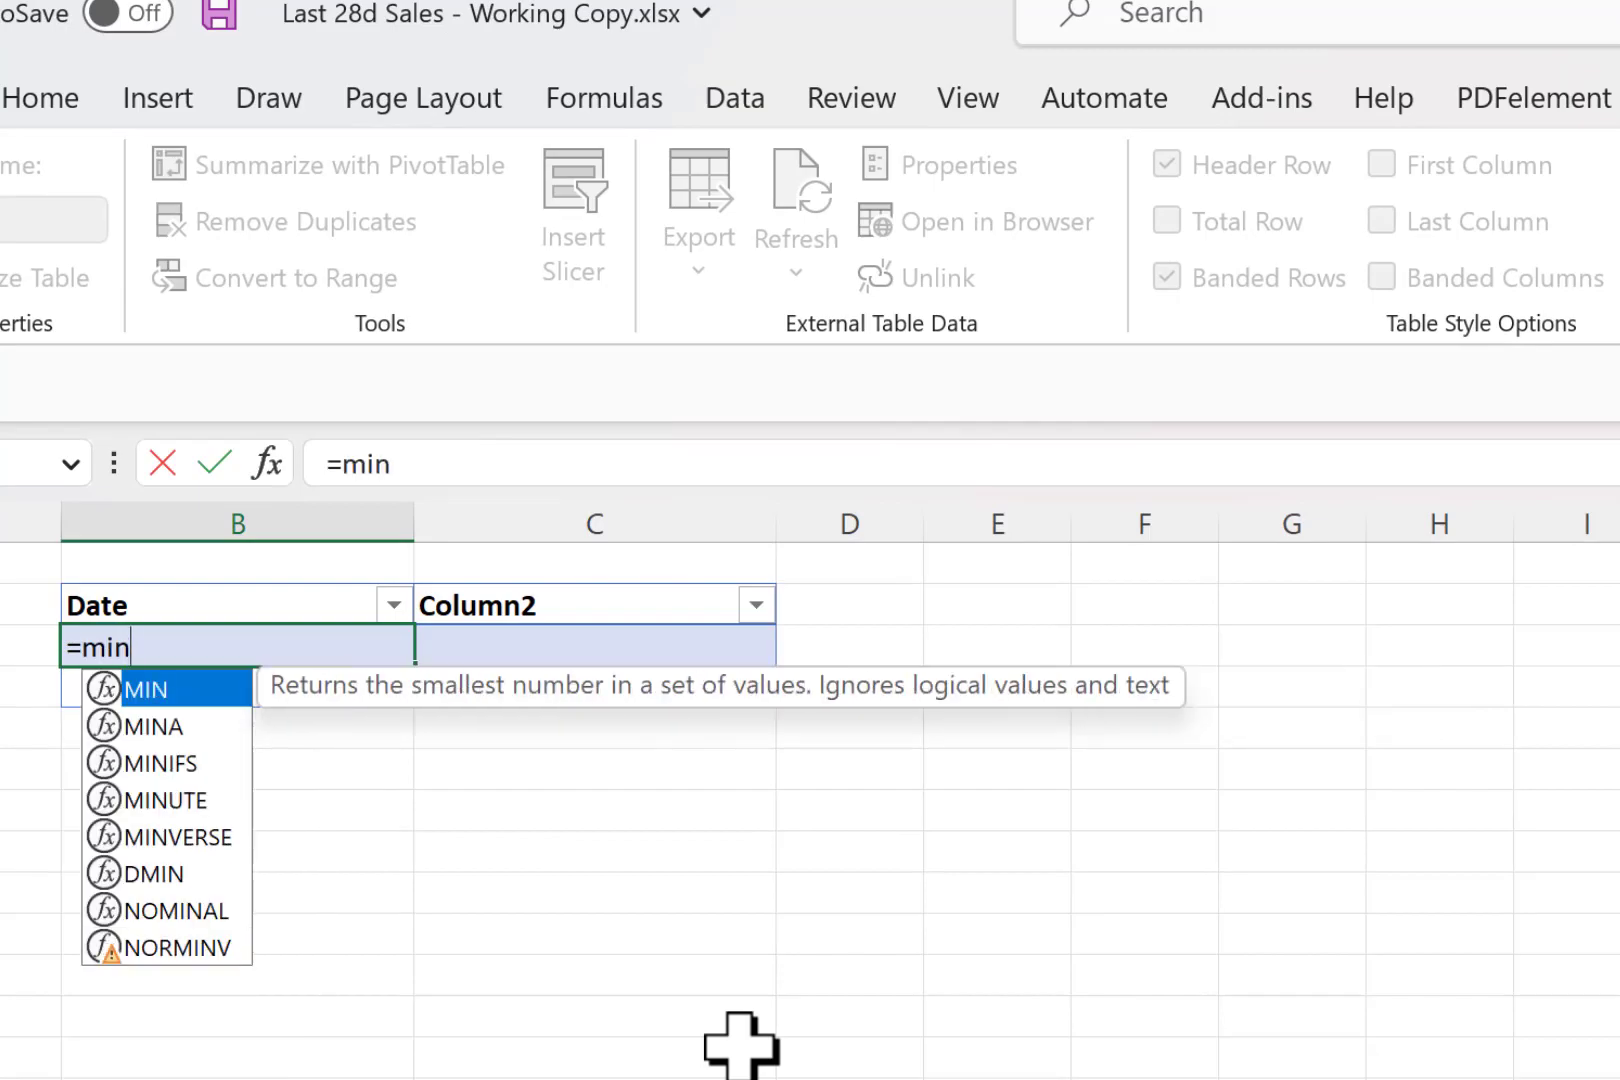
key(Tab)
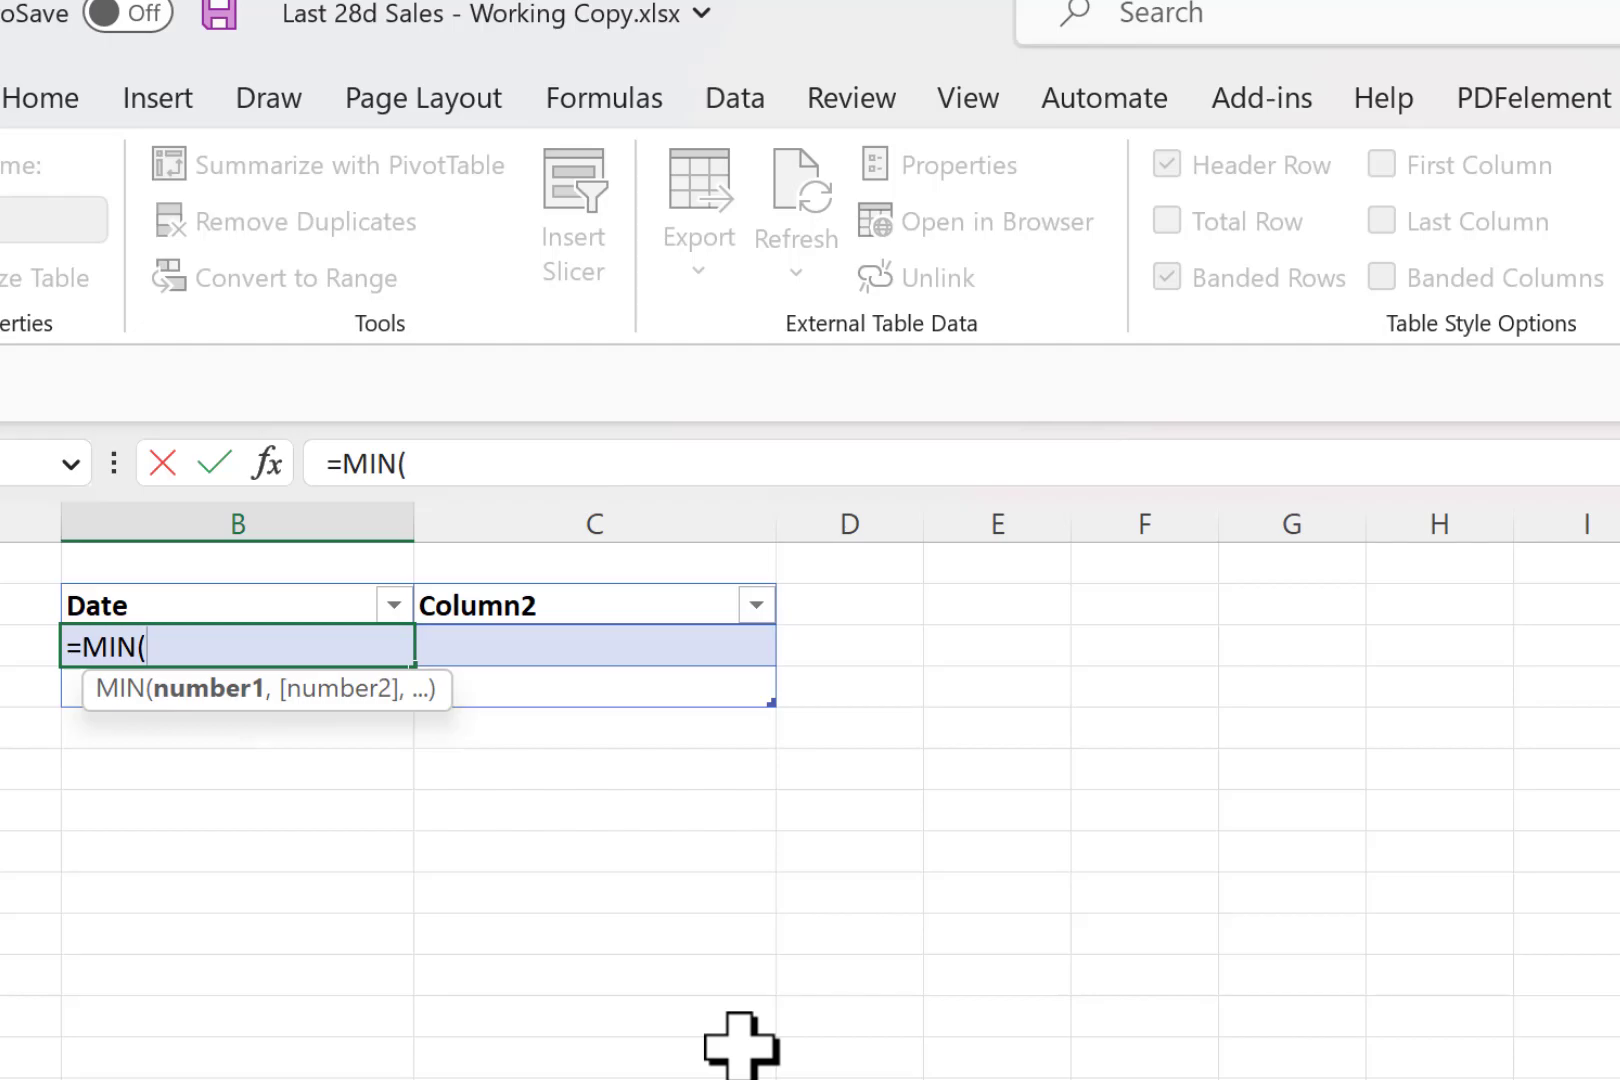
text(sale)
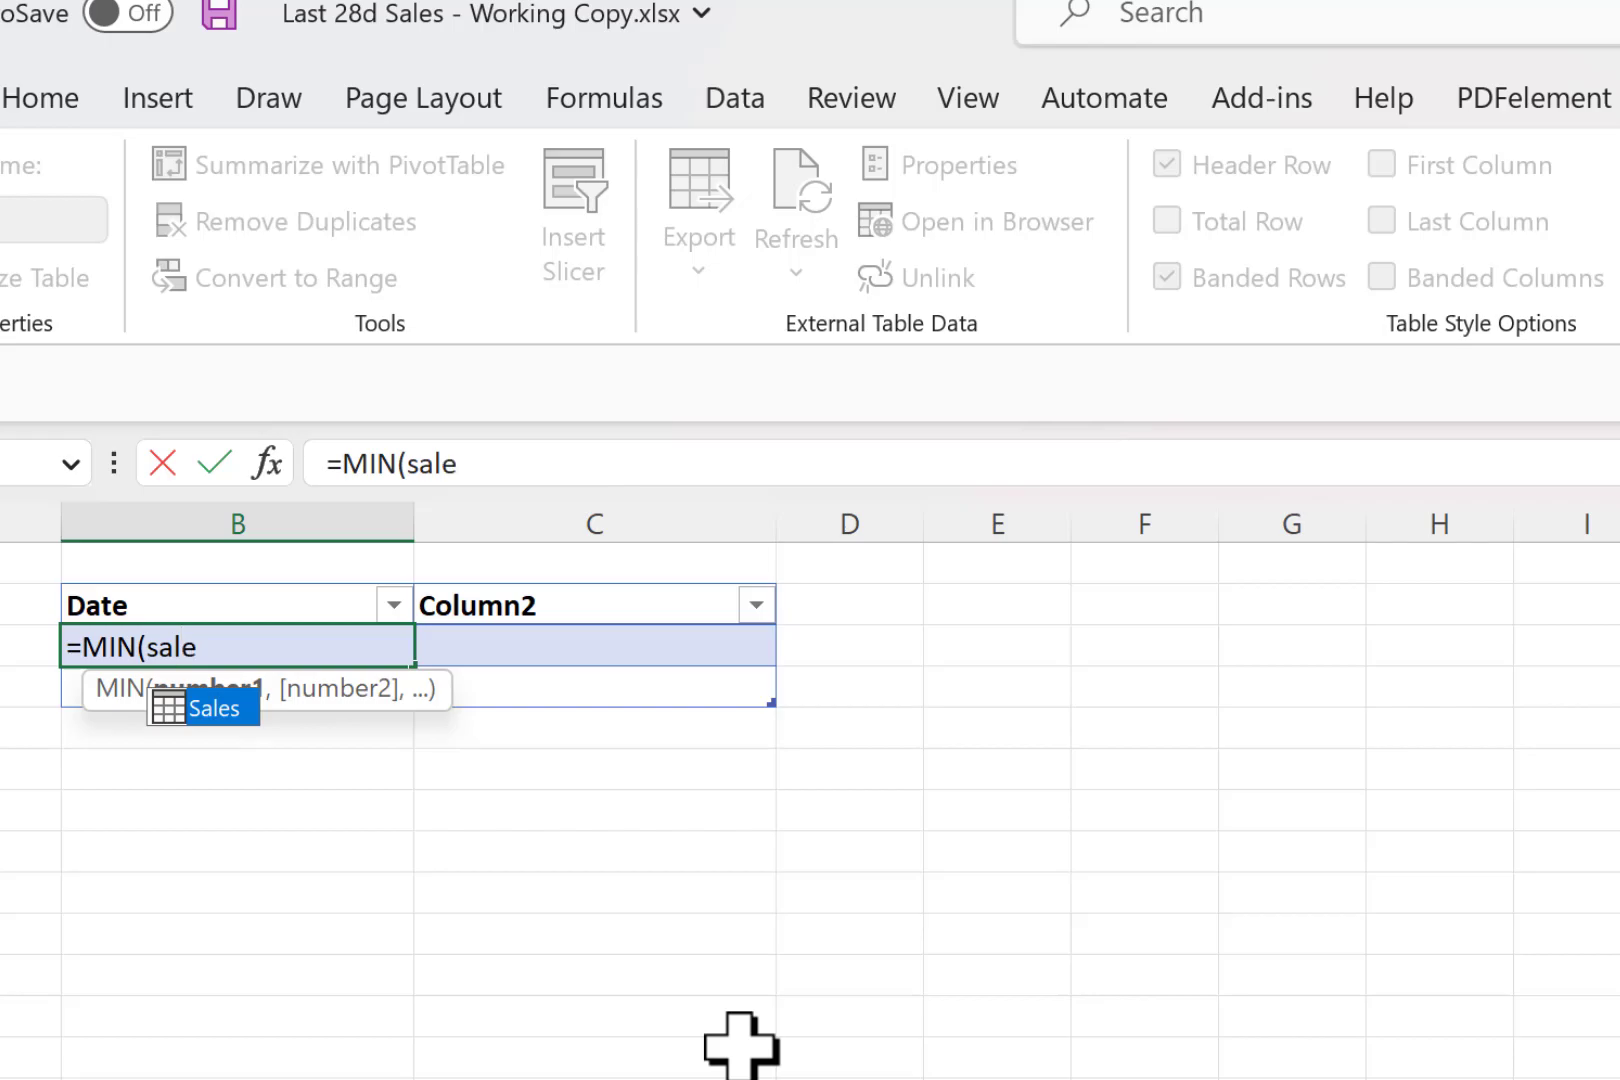
key(Tab)
text([date)
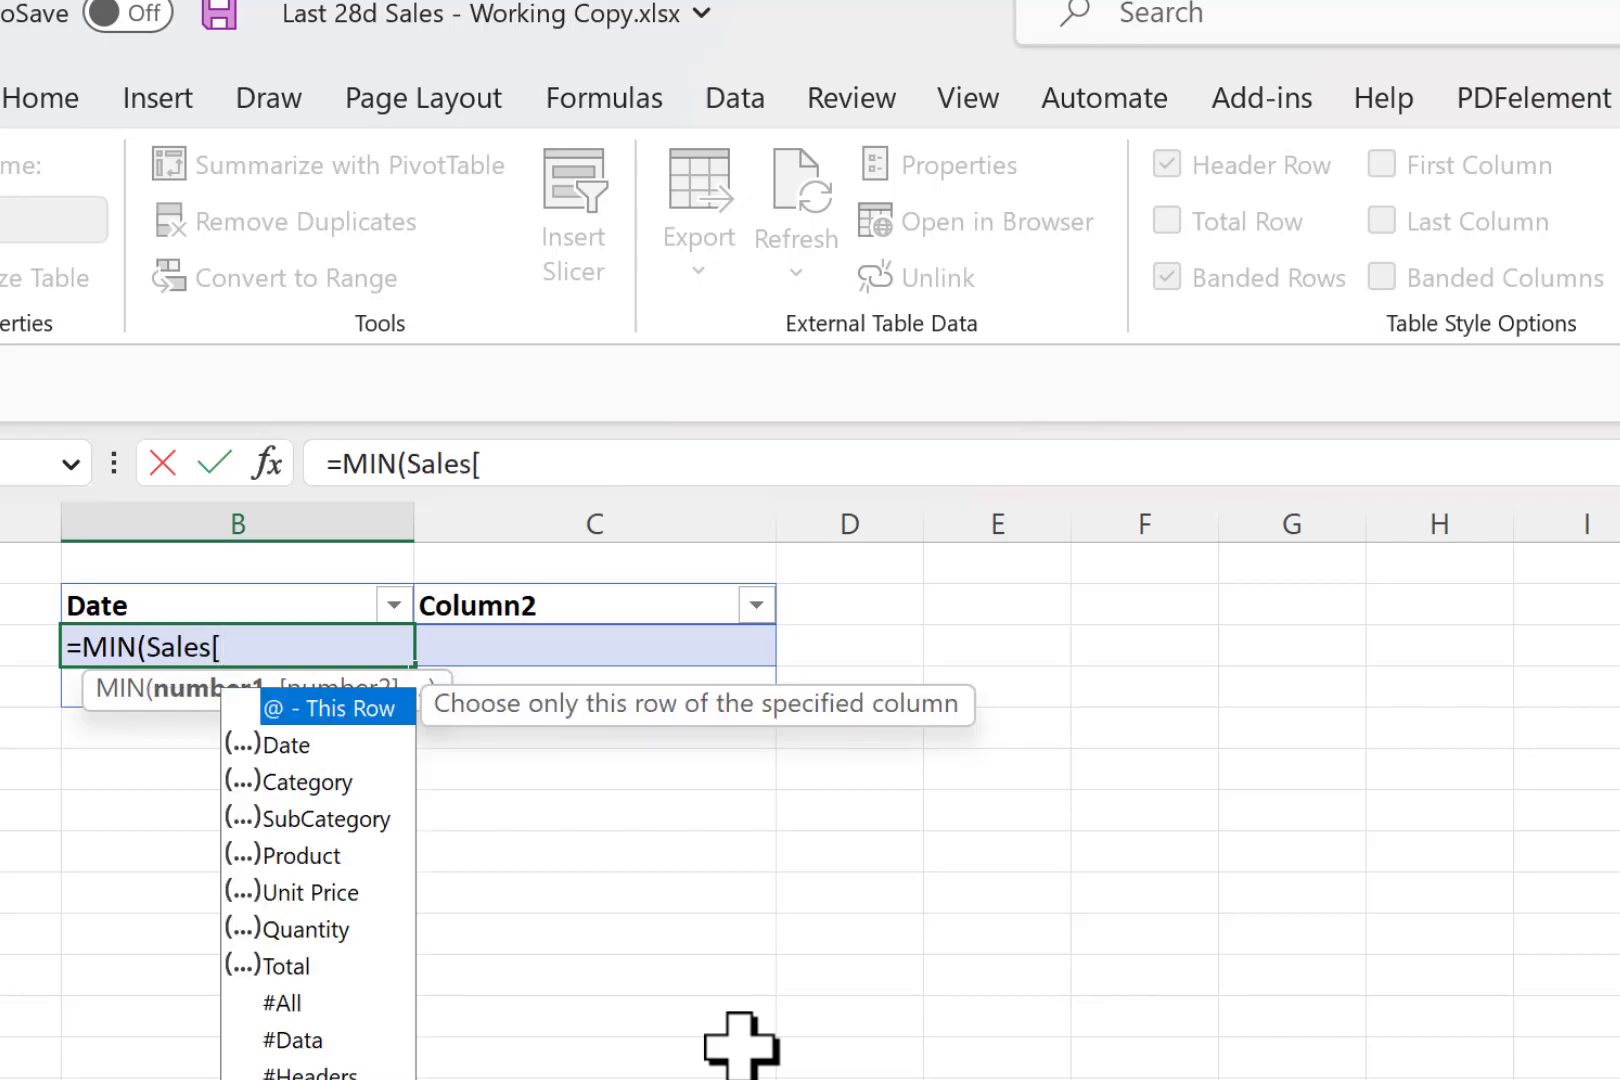
key(Tab)
text(]))
key(Return)
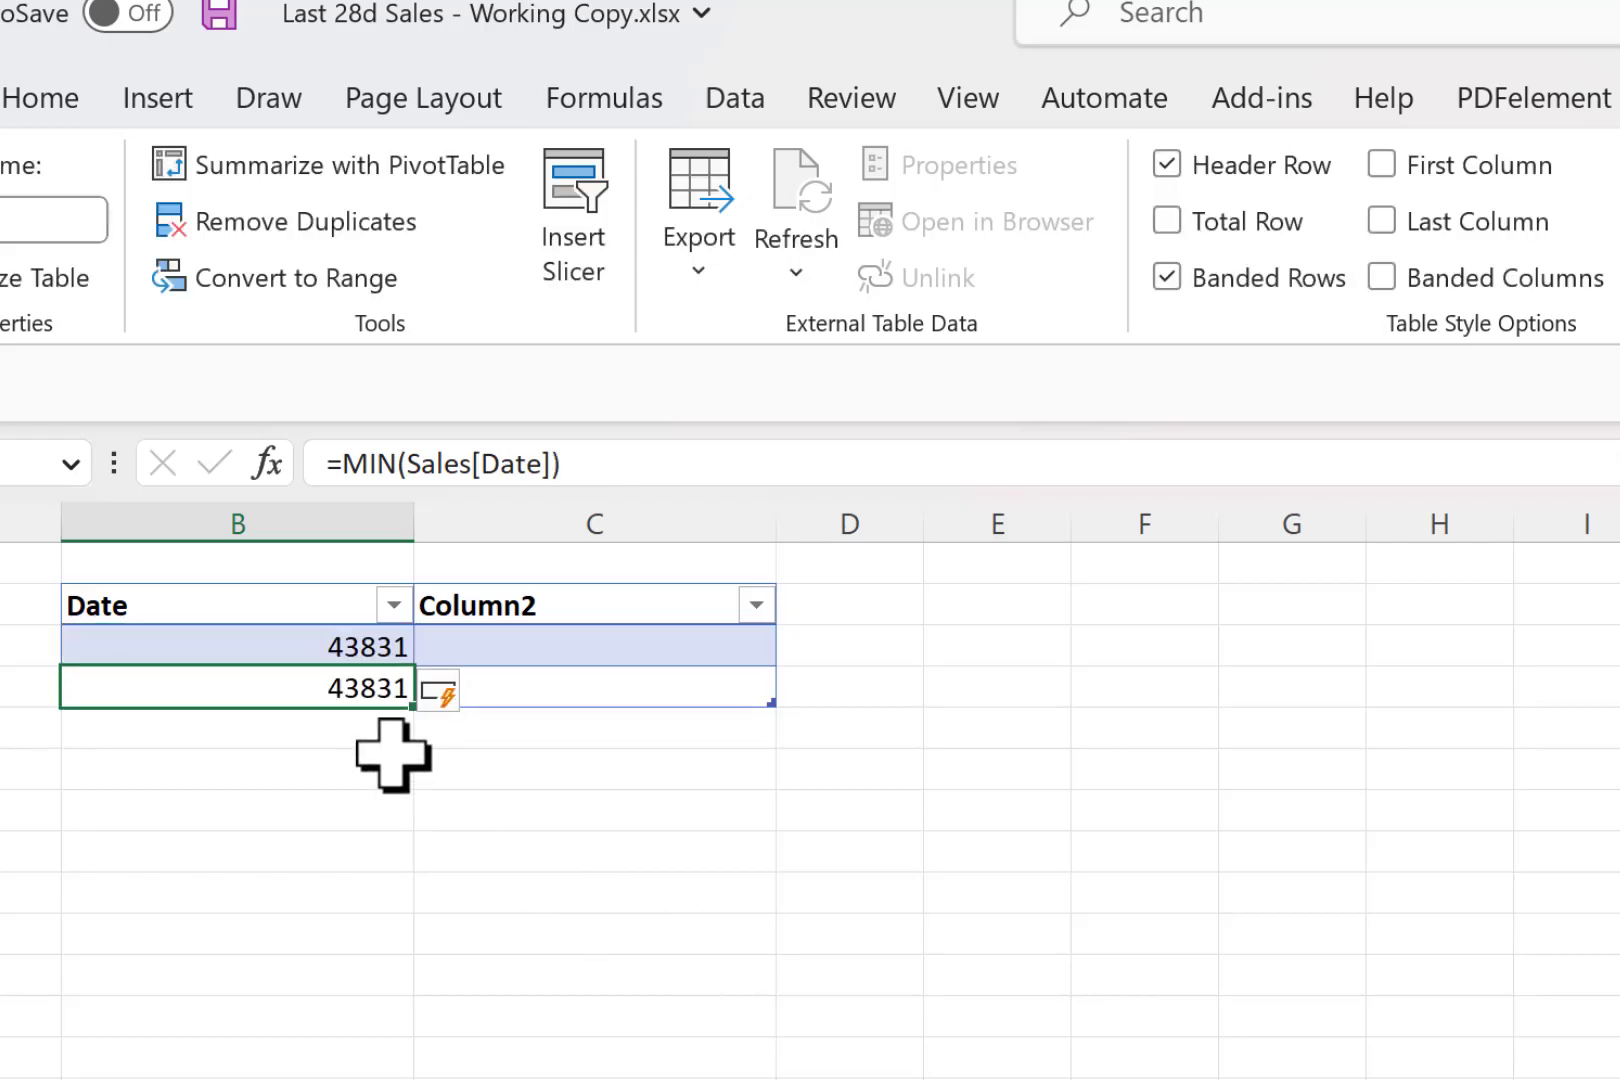
- Format the table's Date column as Short Date and extend the table down to row 16
click(330, 587)
click(45, 97)
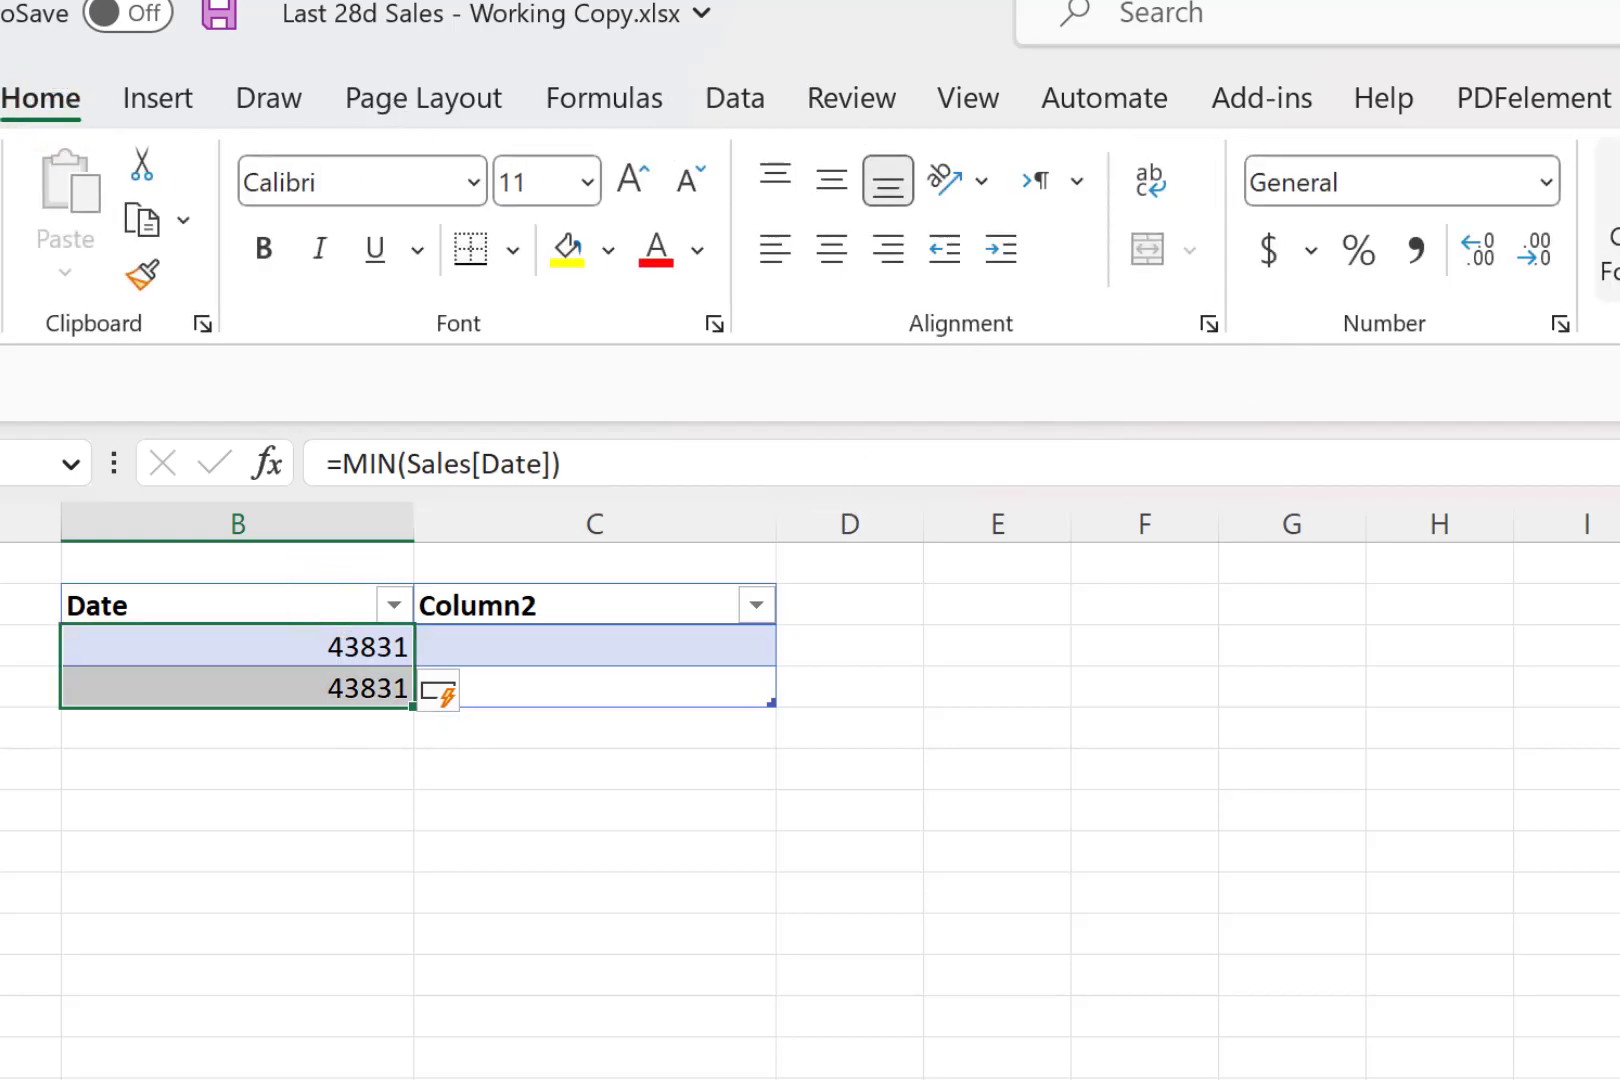
click(1548, 182)
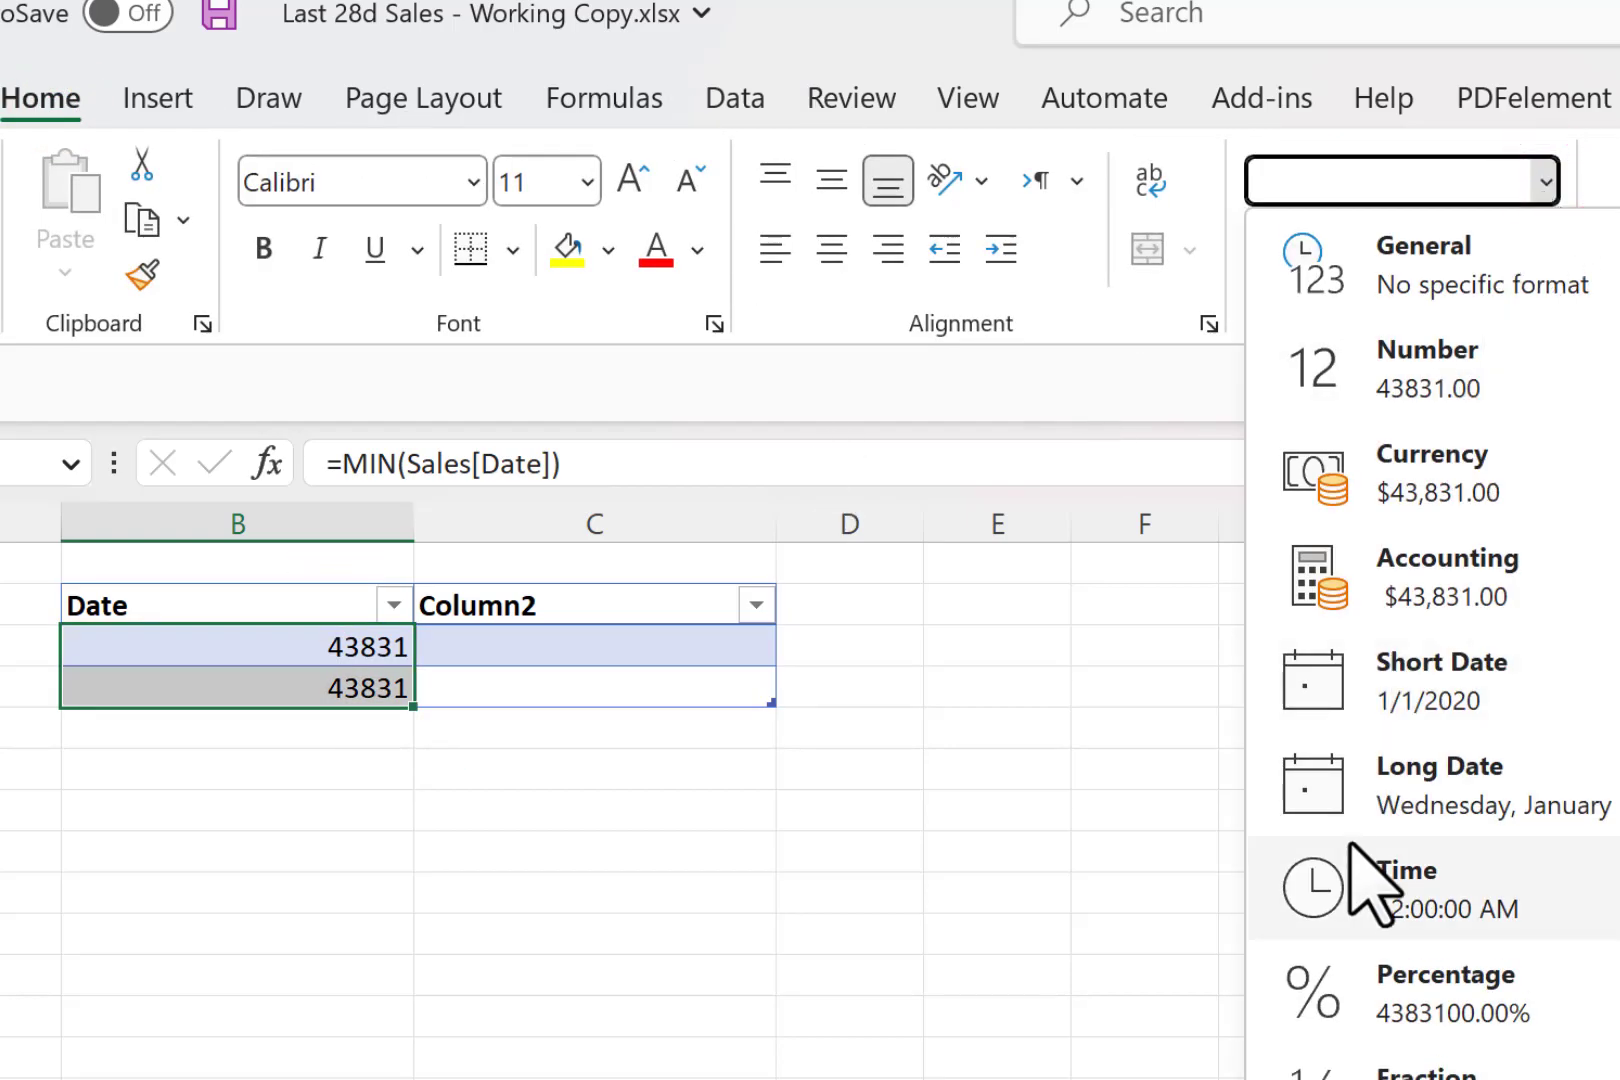
click(1421, 707)
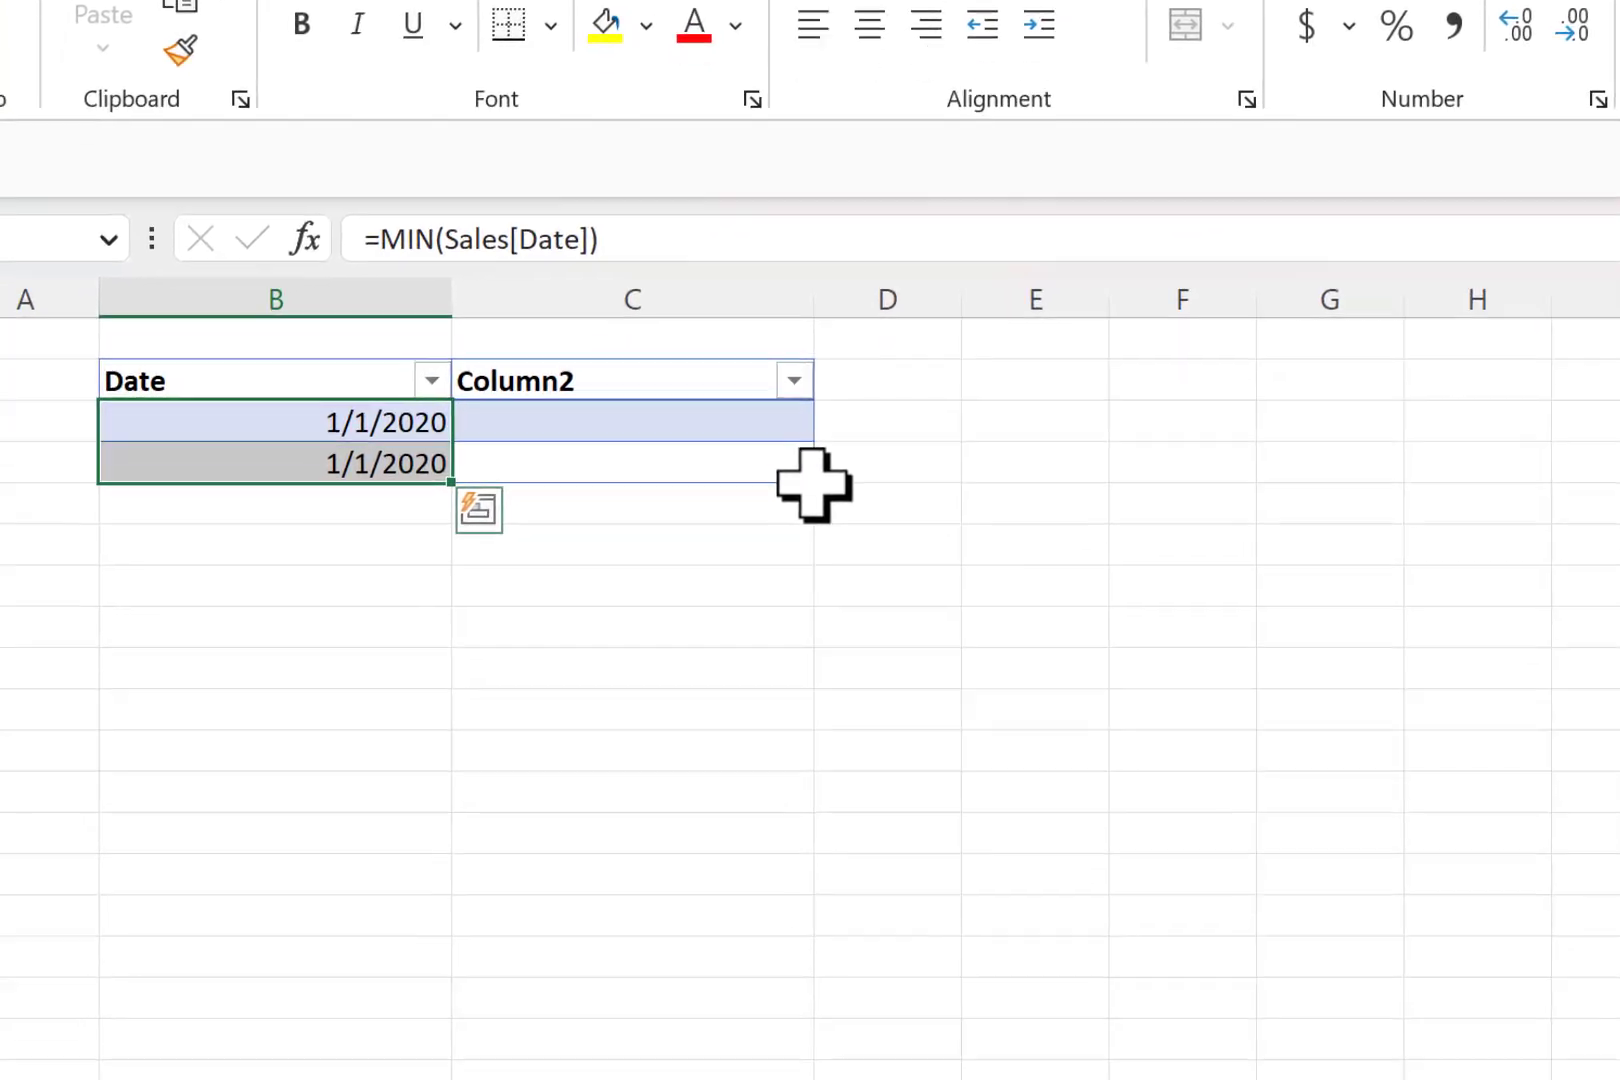
drag(771, 702, 790, 875)
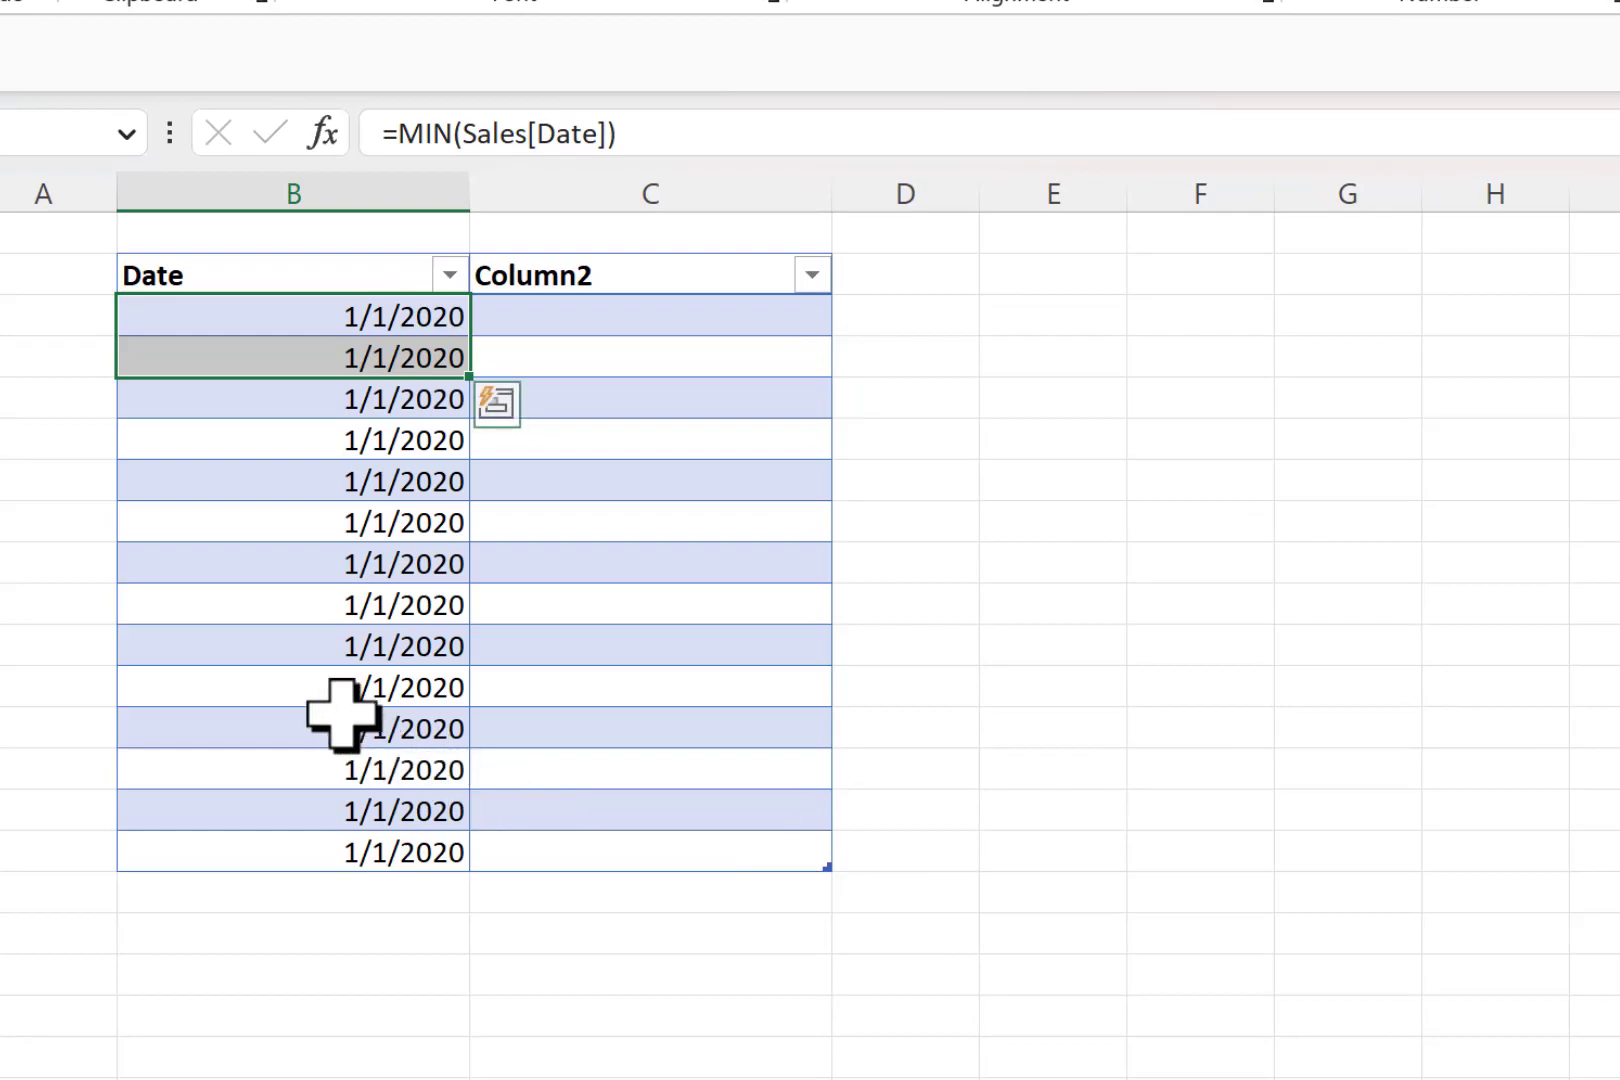
- Change the Date column formula to =MIN(Sales[Date])+ROW()-ROW(Table4[#Headers])-1 so the dates increase by one day per row
click(335, 525)
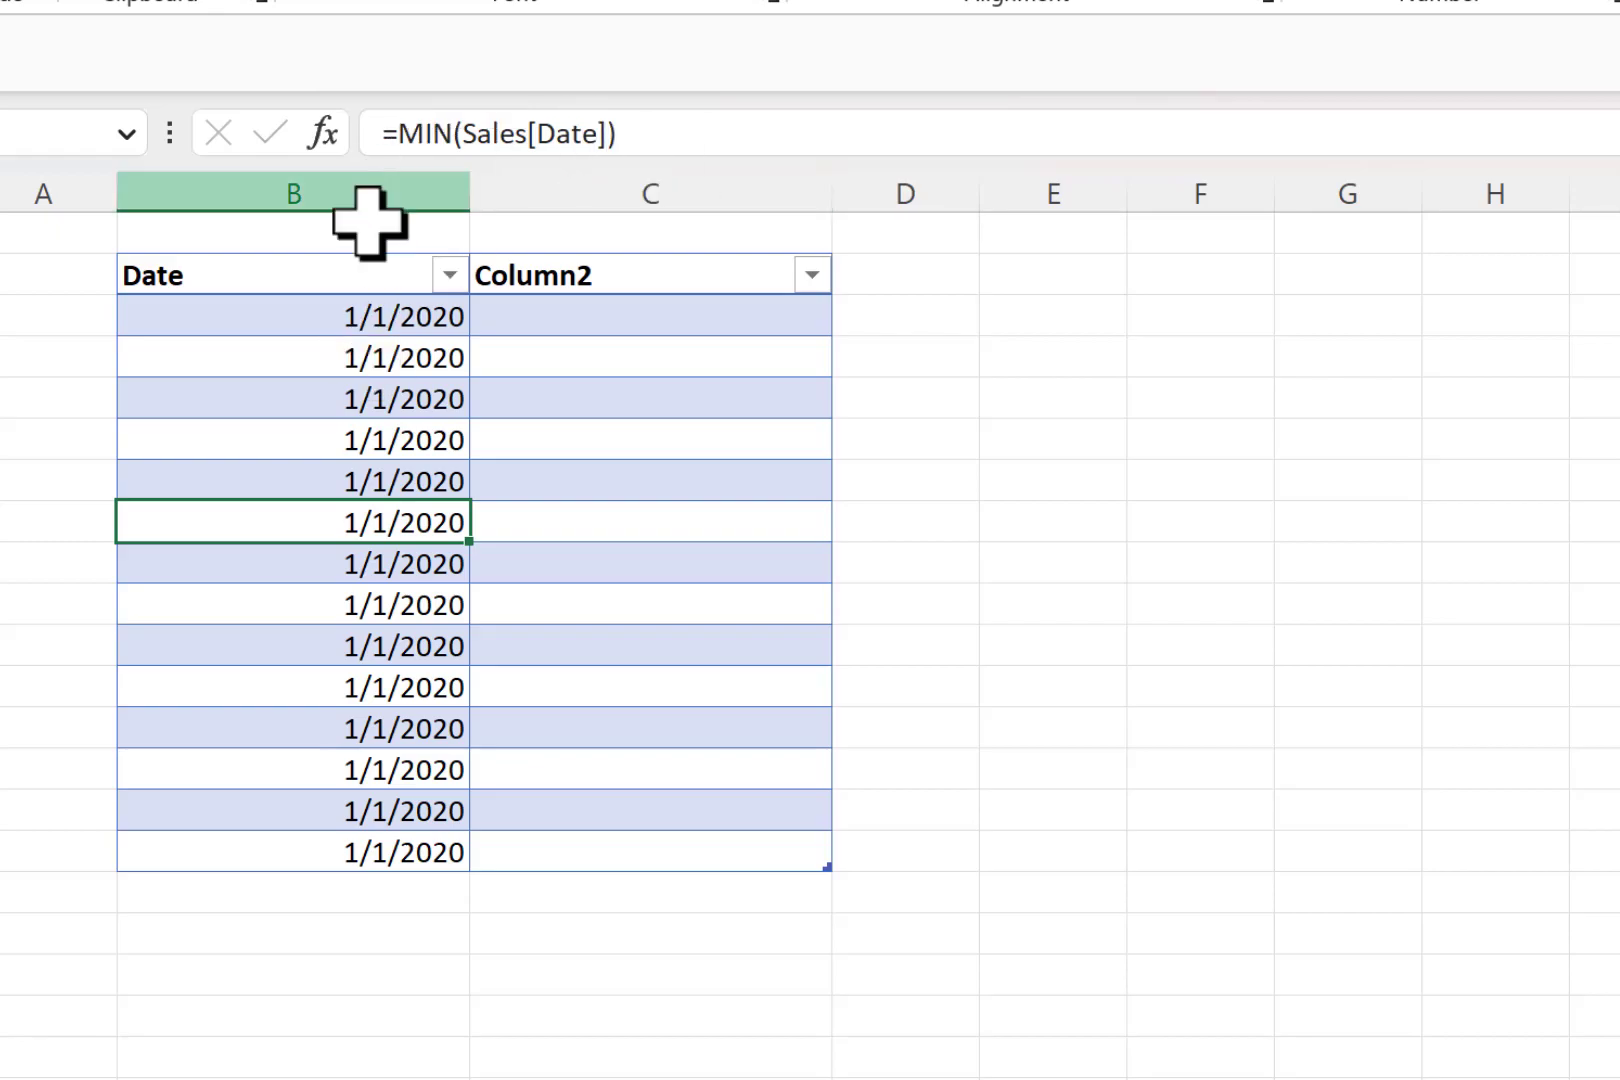
click(678, 140)
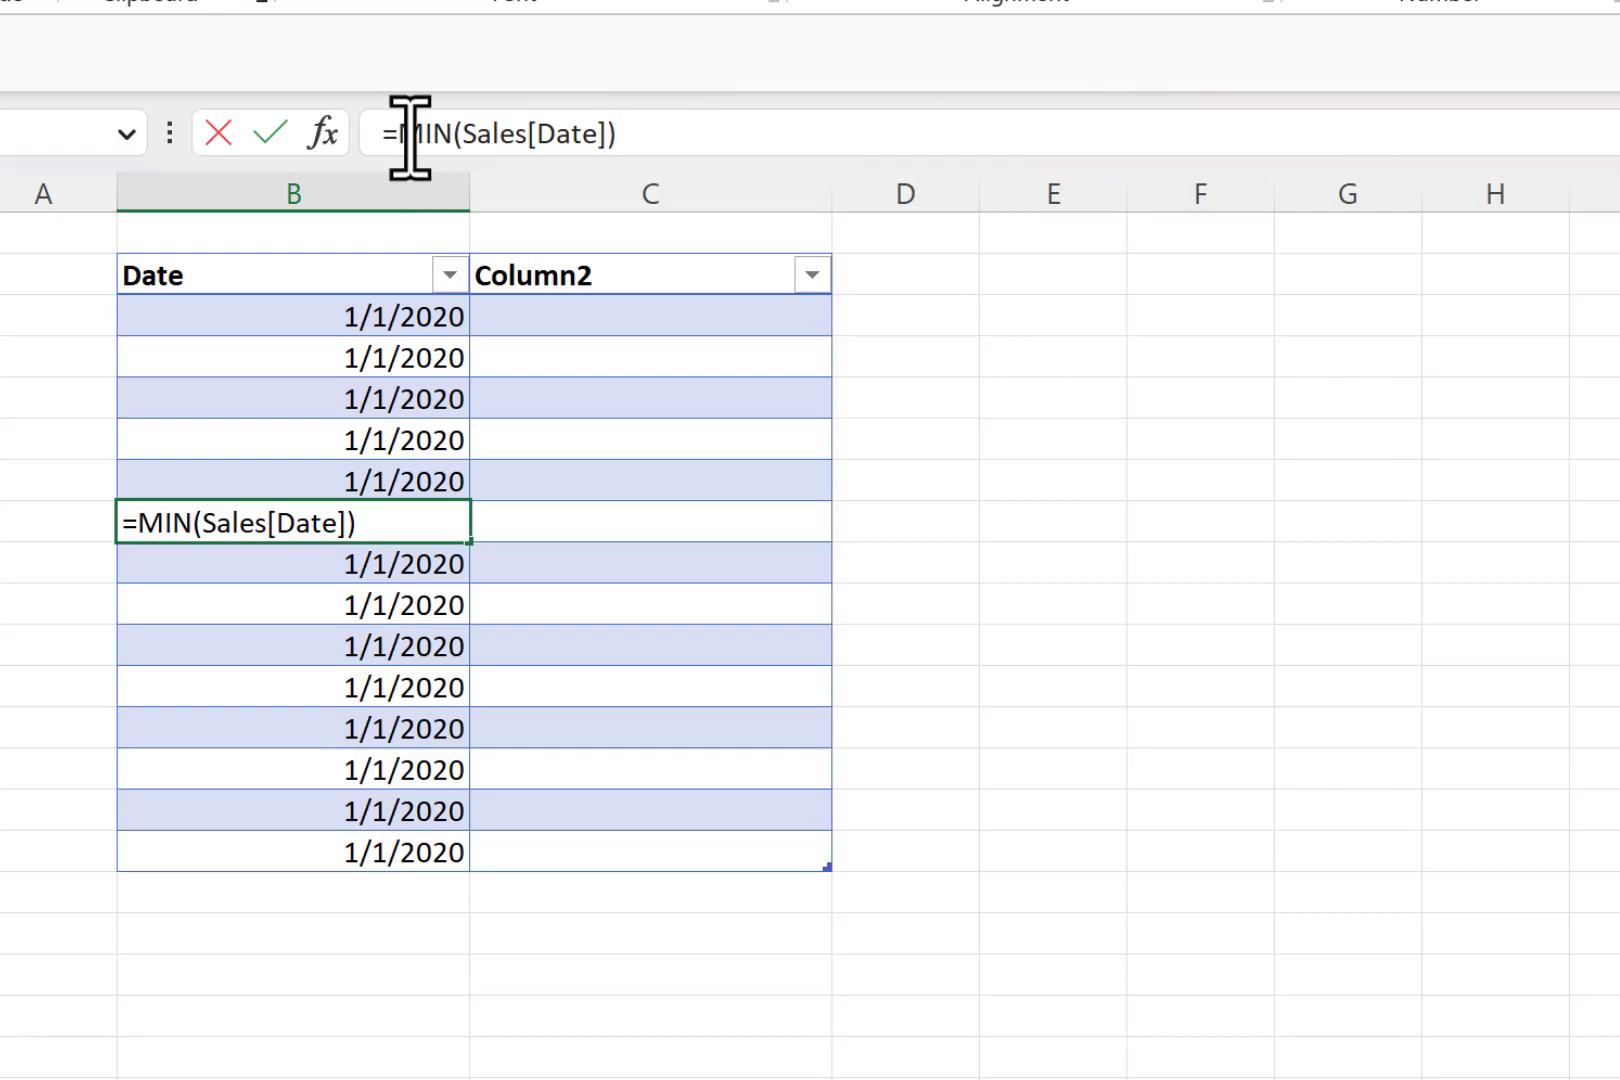
click(688, 137)
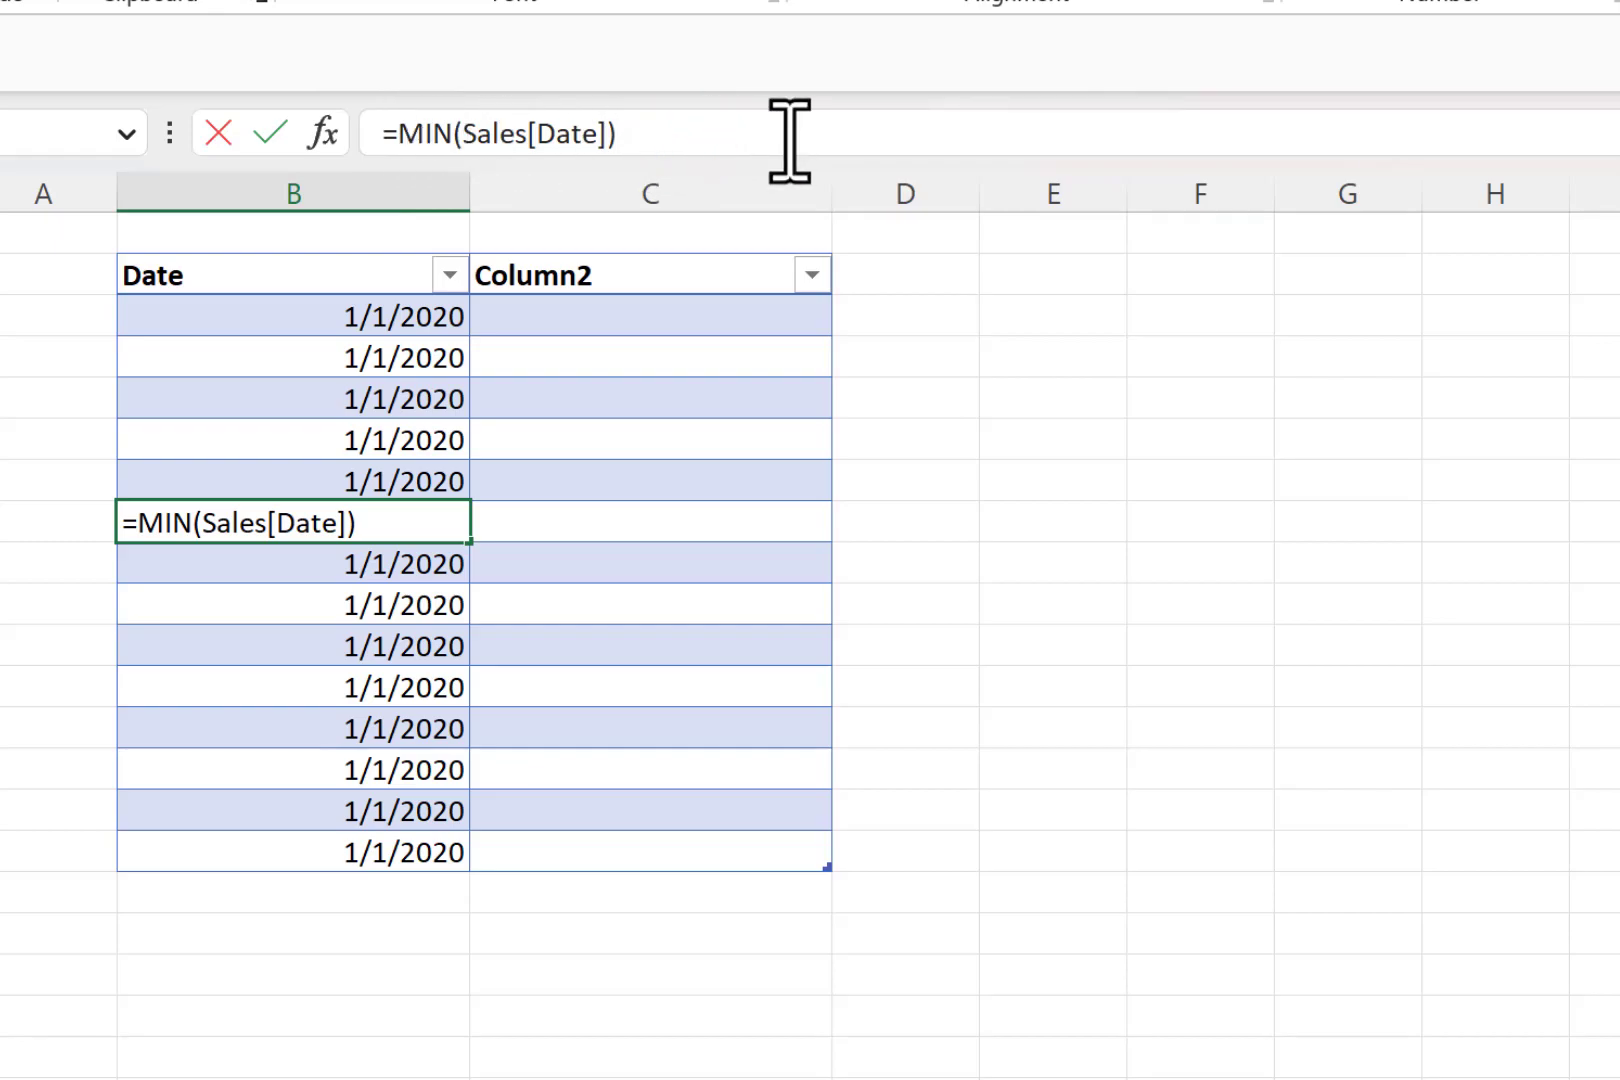
text(+row)
key(Tab)
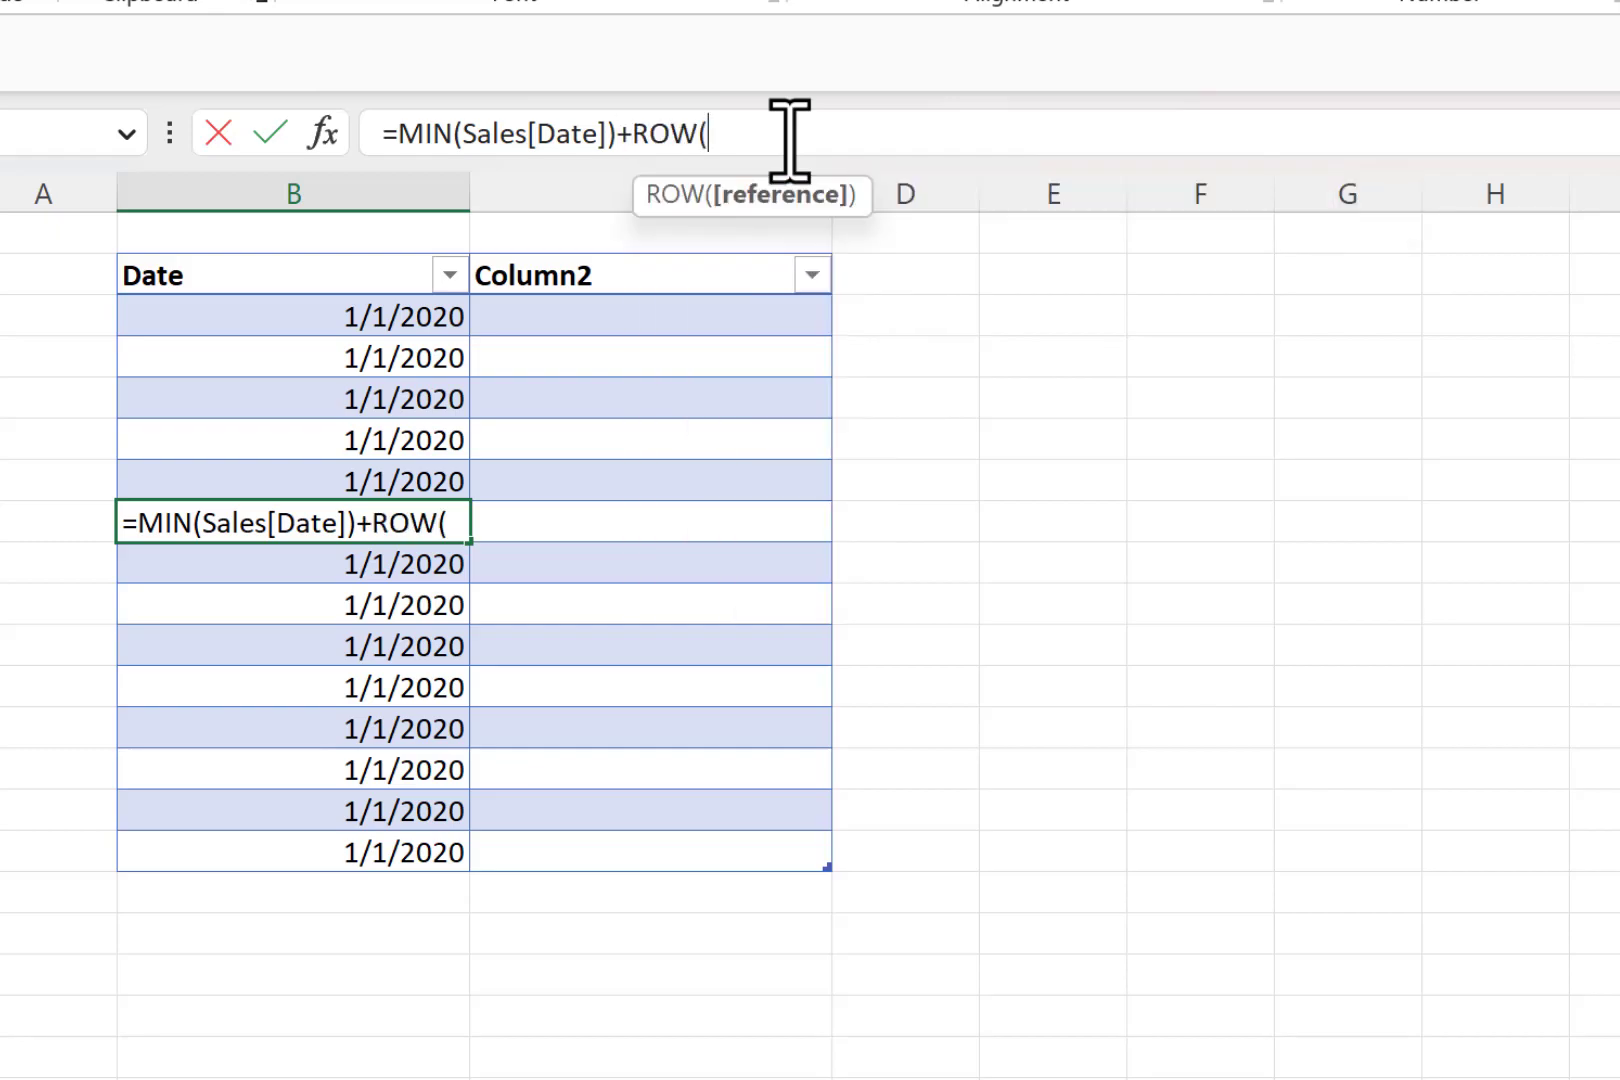
text())
text(-)
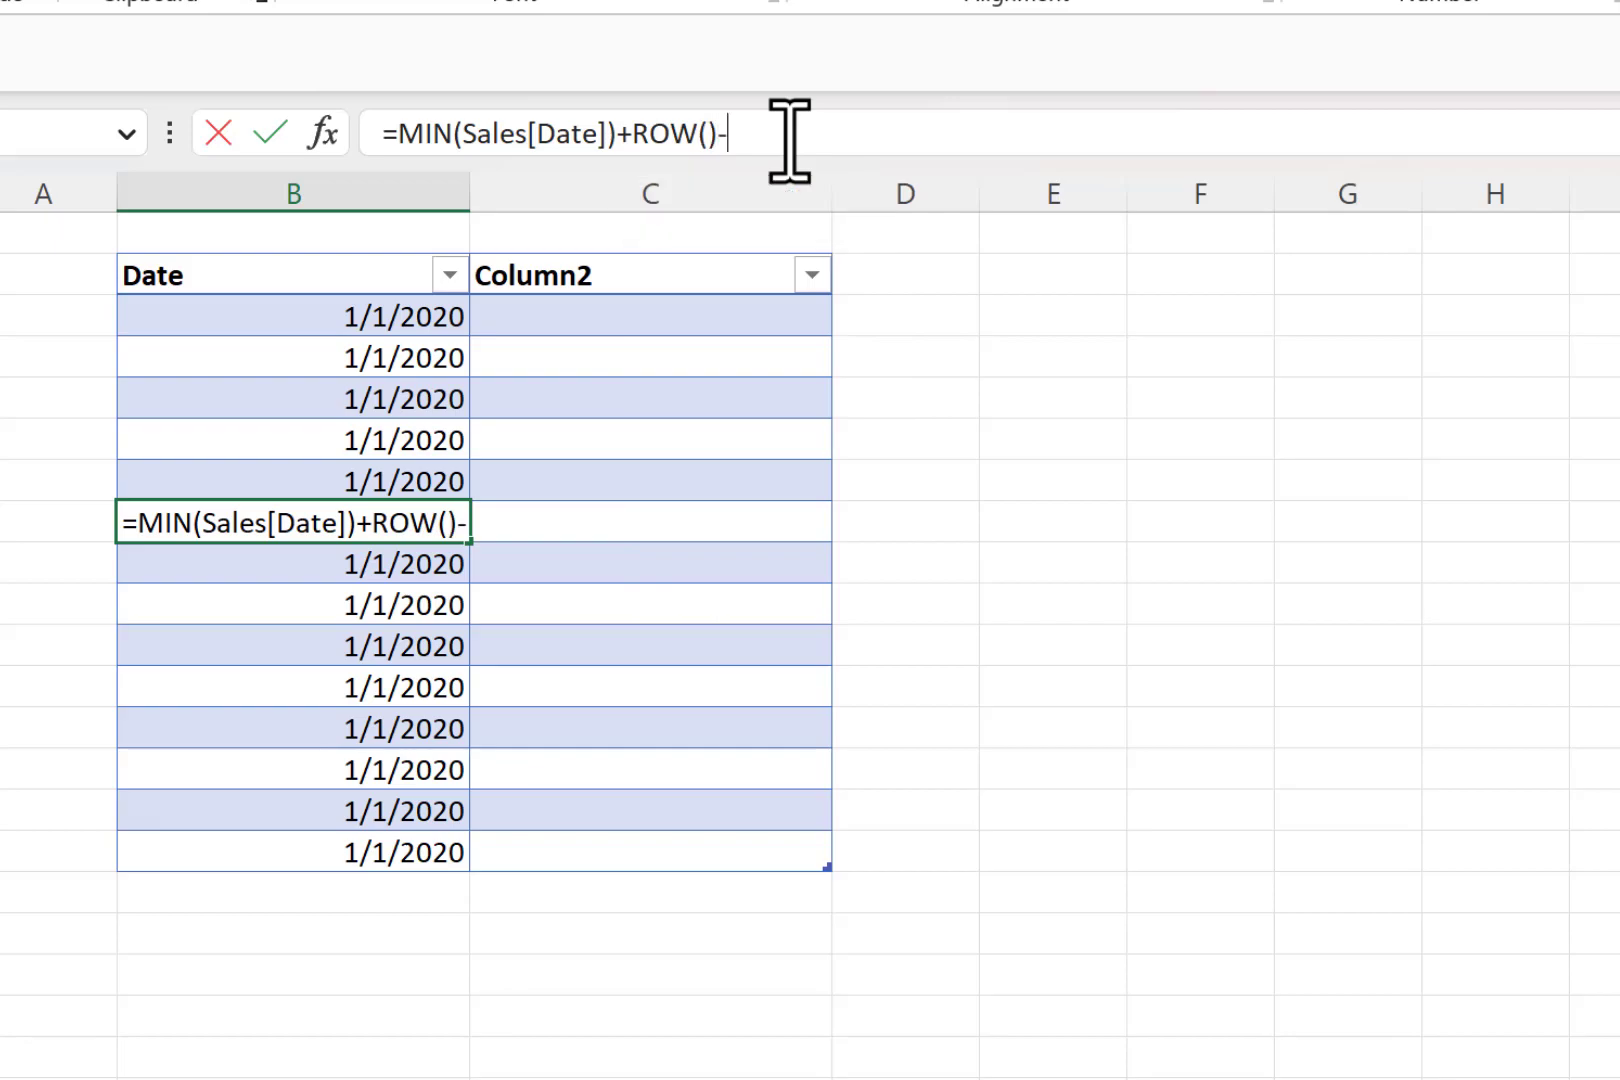
text(row)
key(Tab)
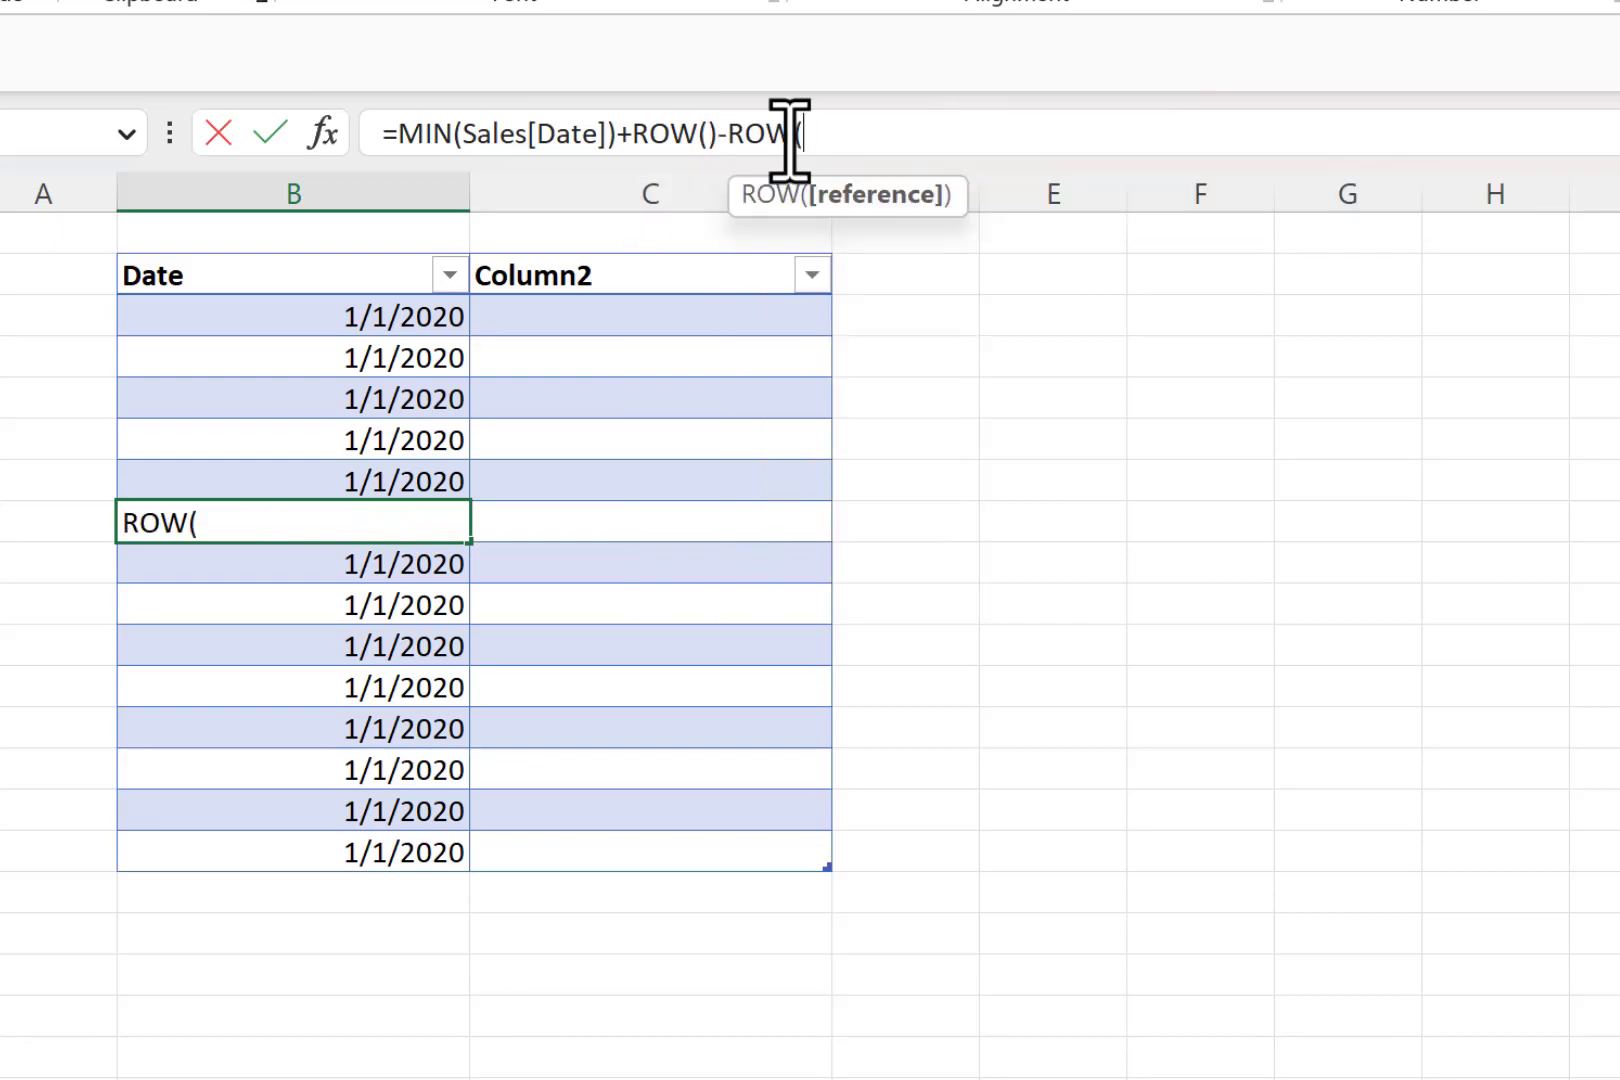
click(130, 278)
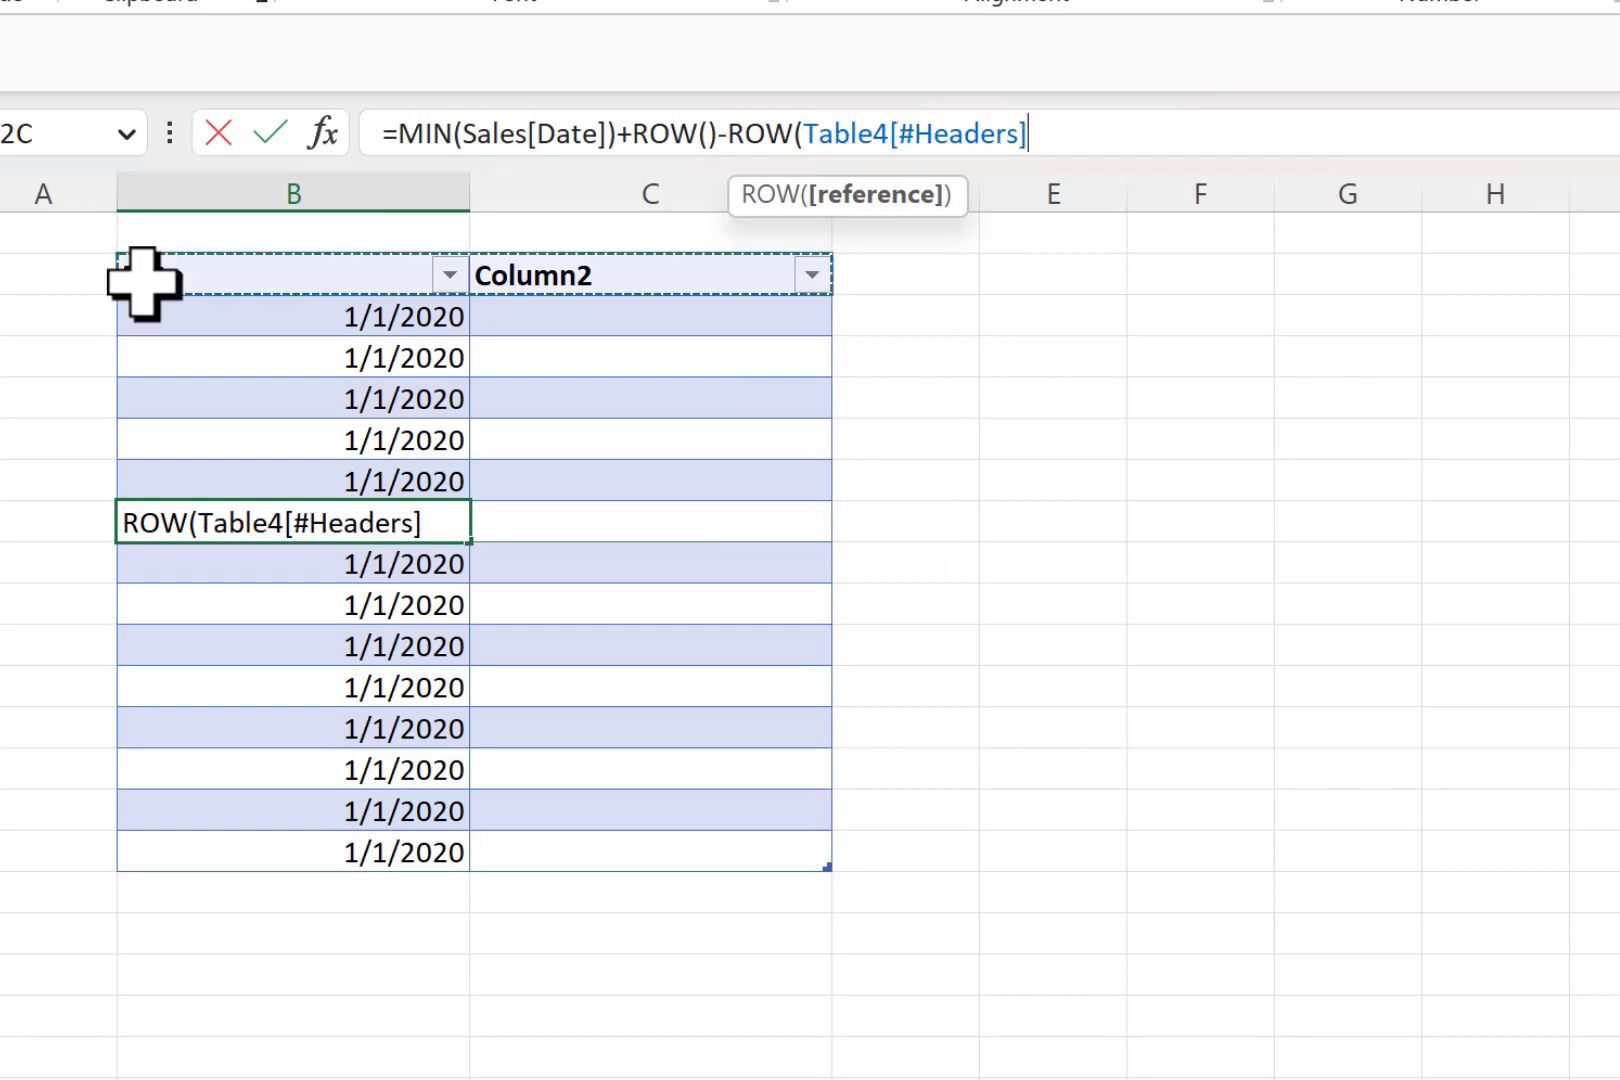
text())
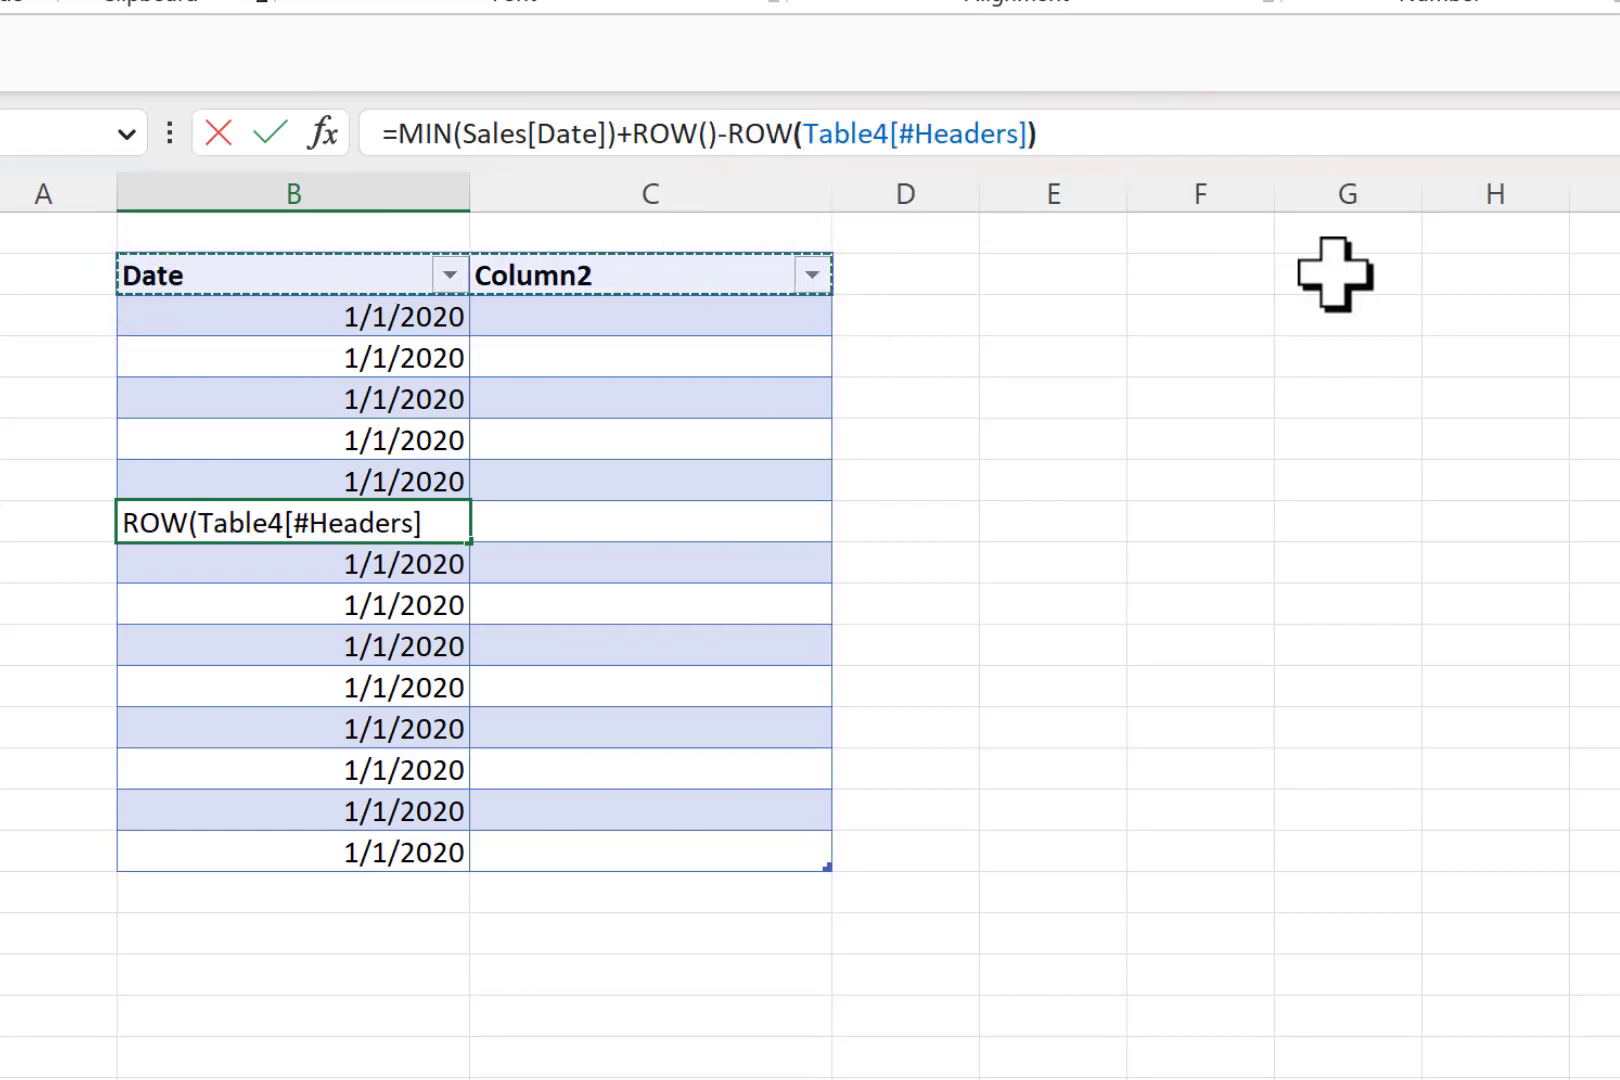
text(-1)
key(Return)
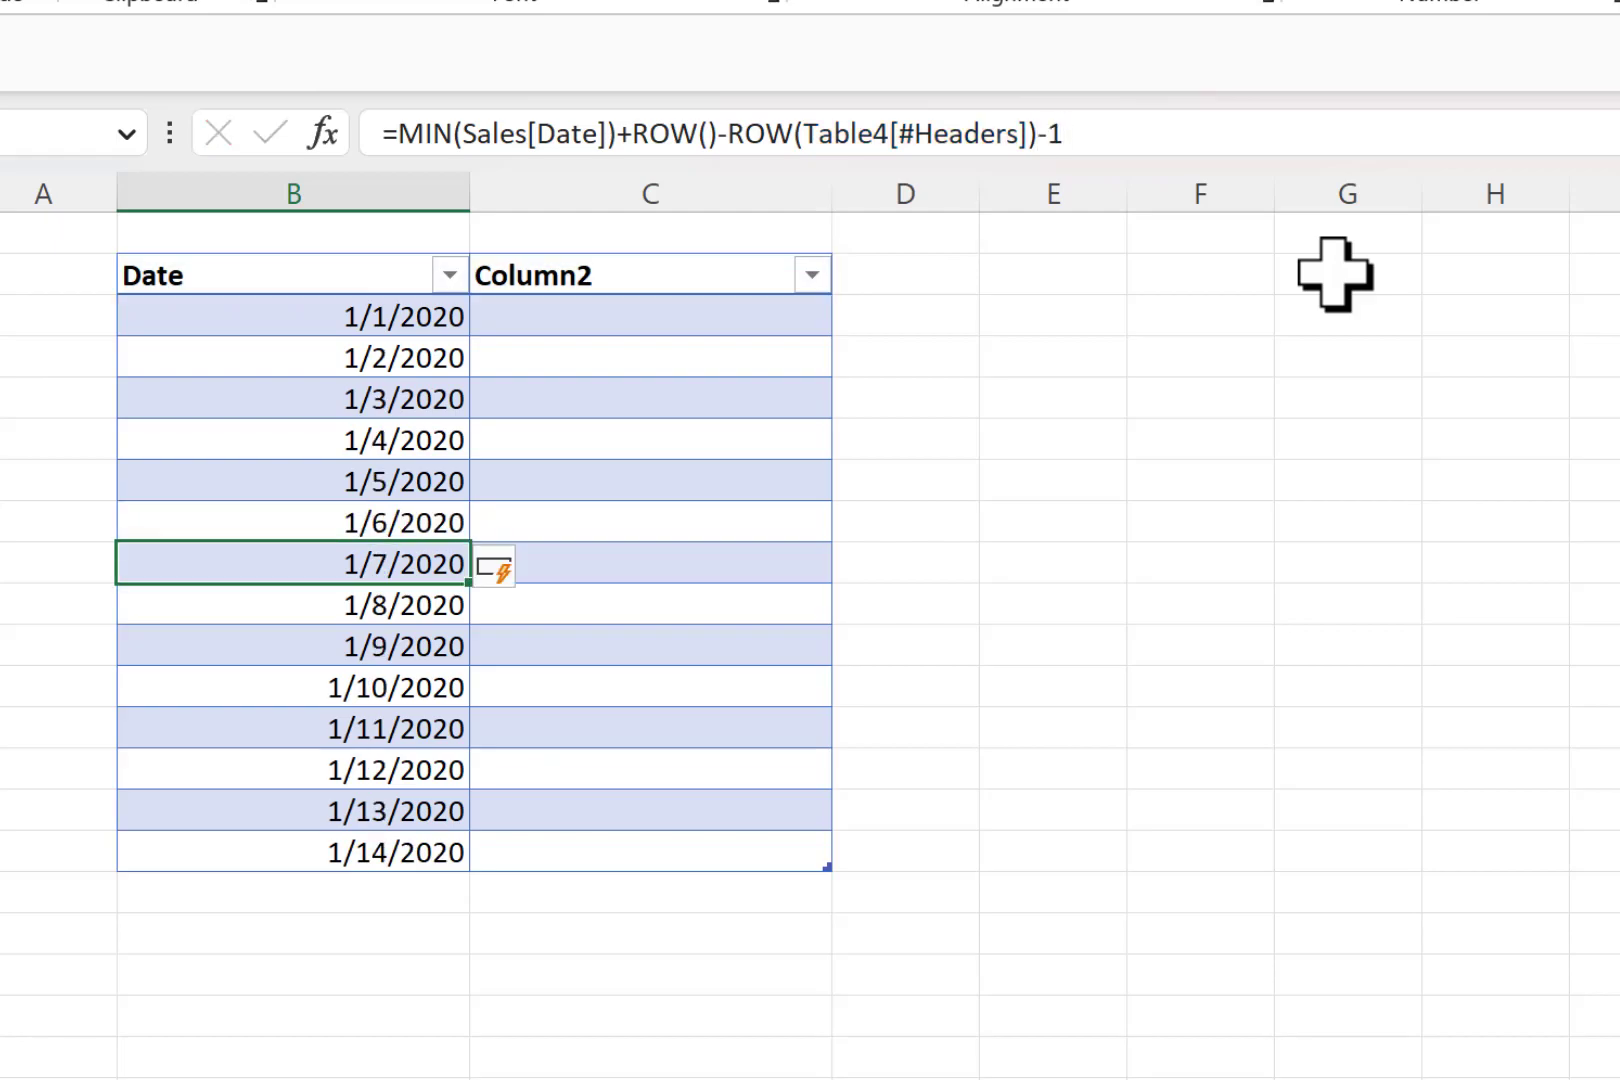
- Resize the table to the range $B$2:$C$1000 and check the years listed in the Date column's filter
click(360, 318)
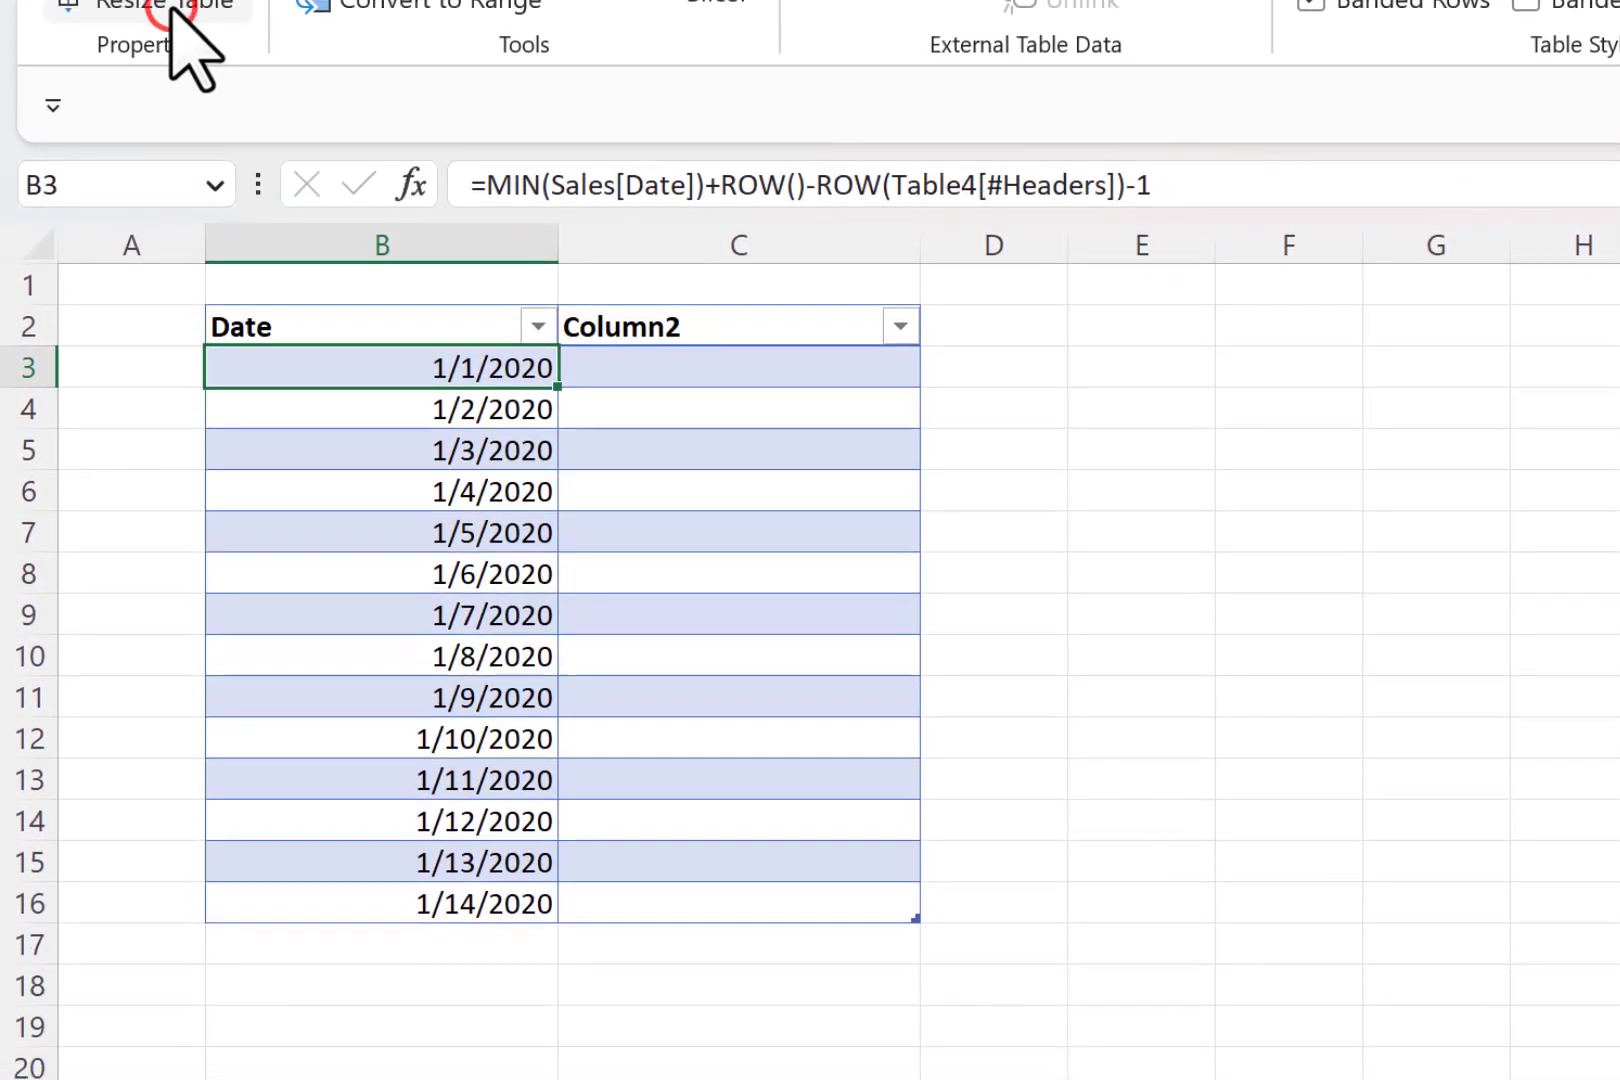
click(170, 252)
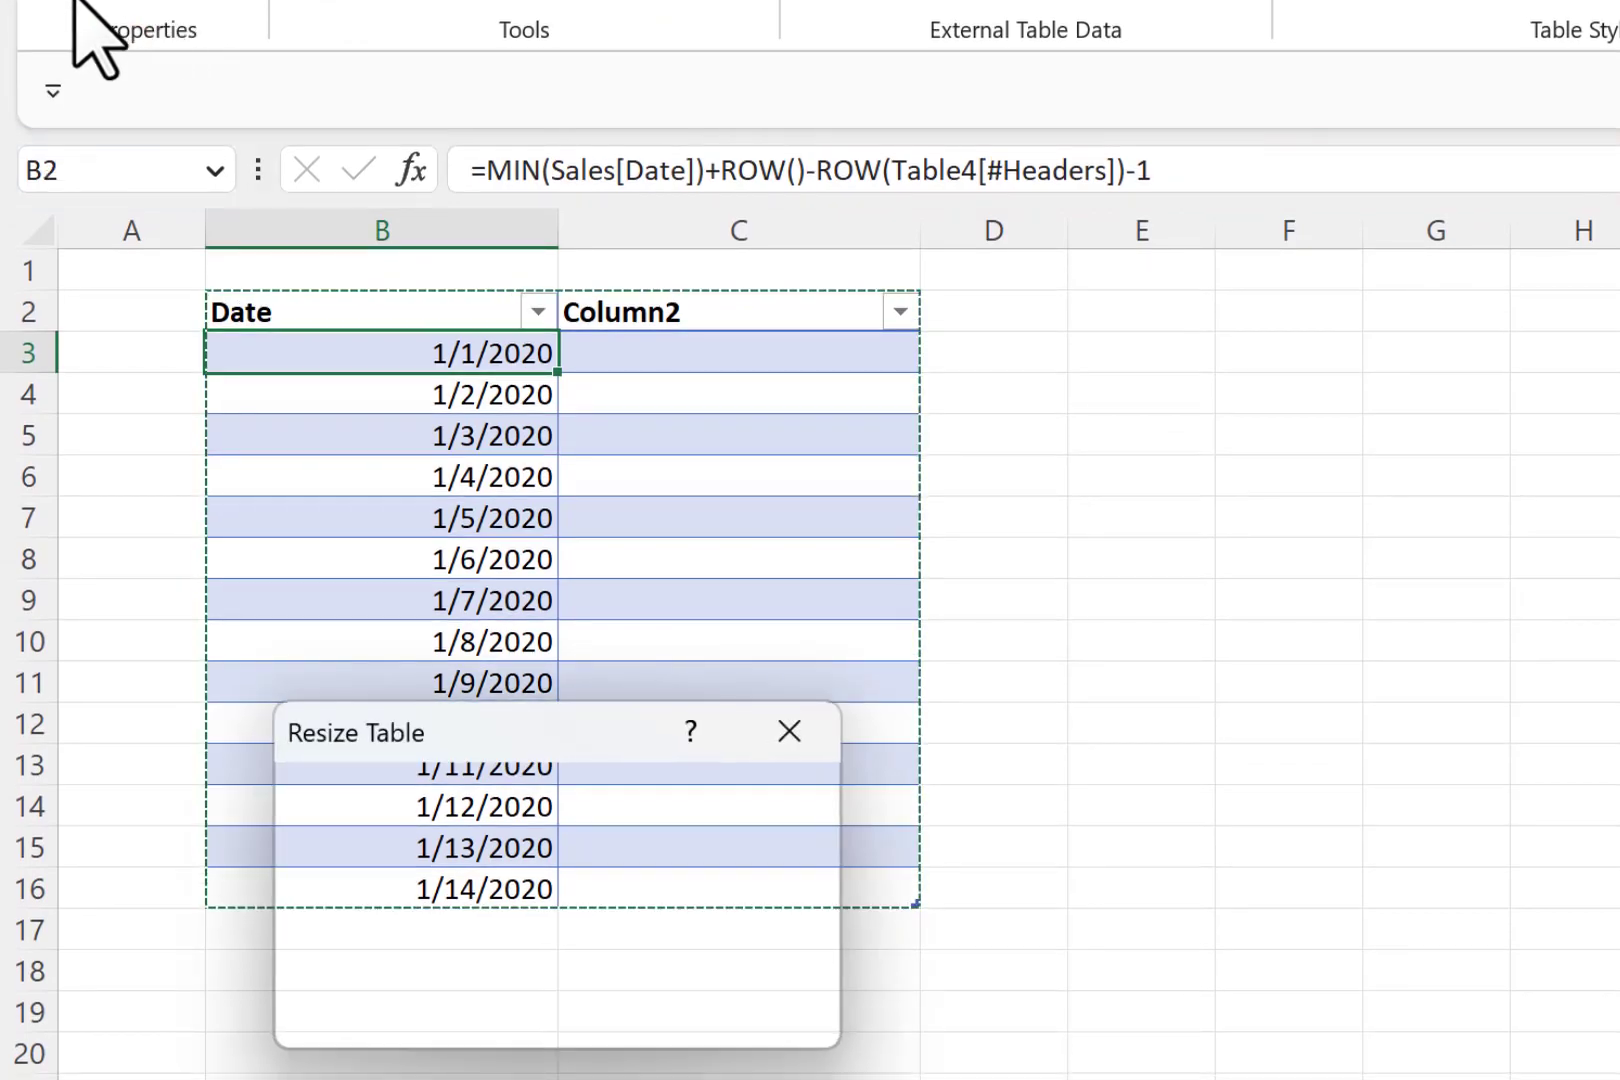
click(450, 842)
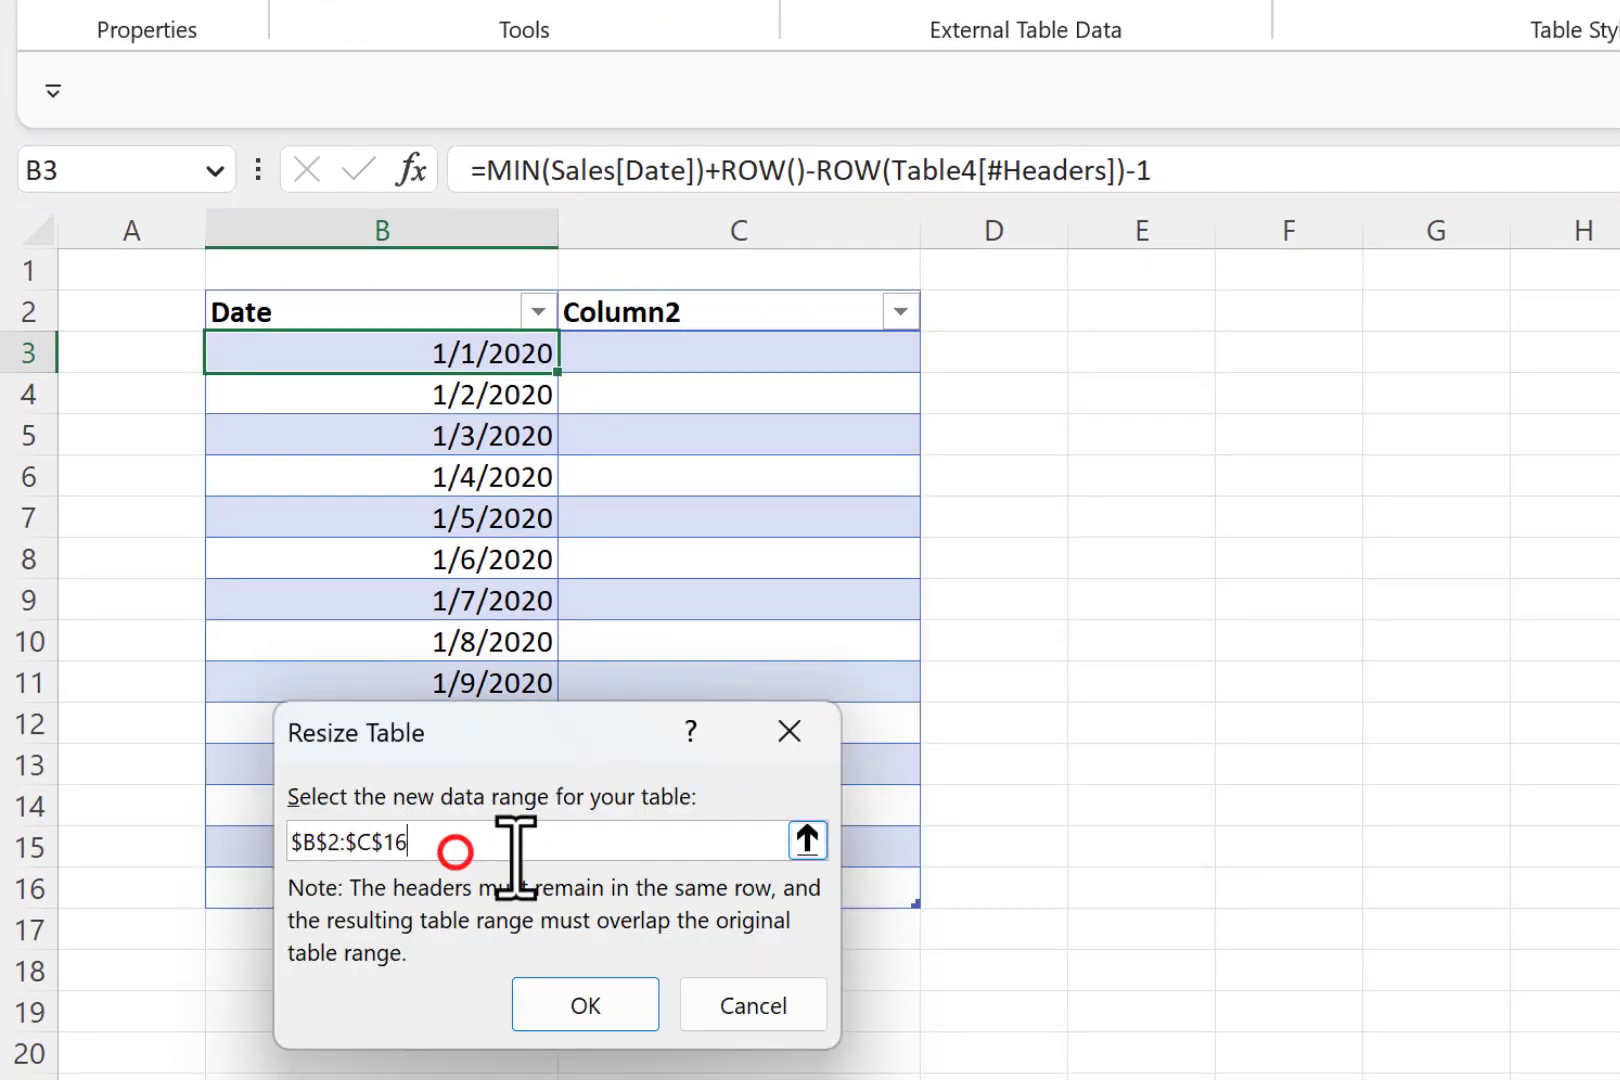
key(BackSpace)
key(BackSpace)
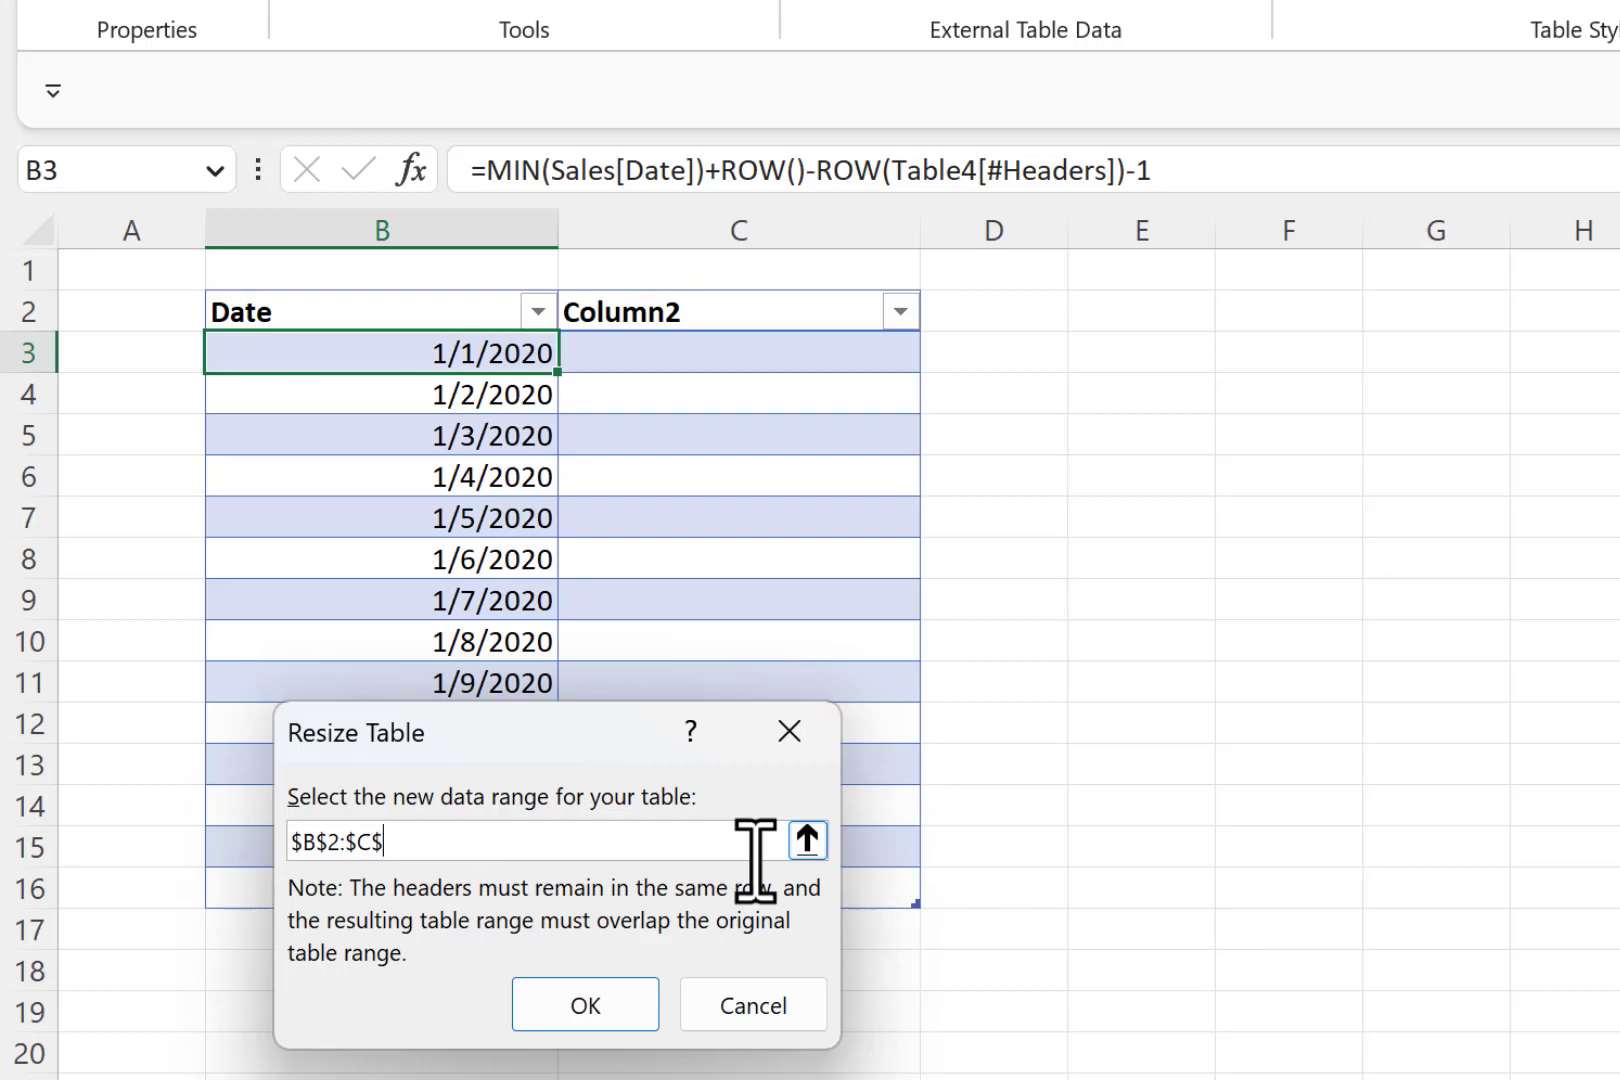
text(1000)
key(Return)
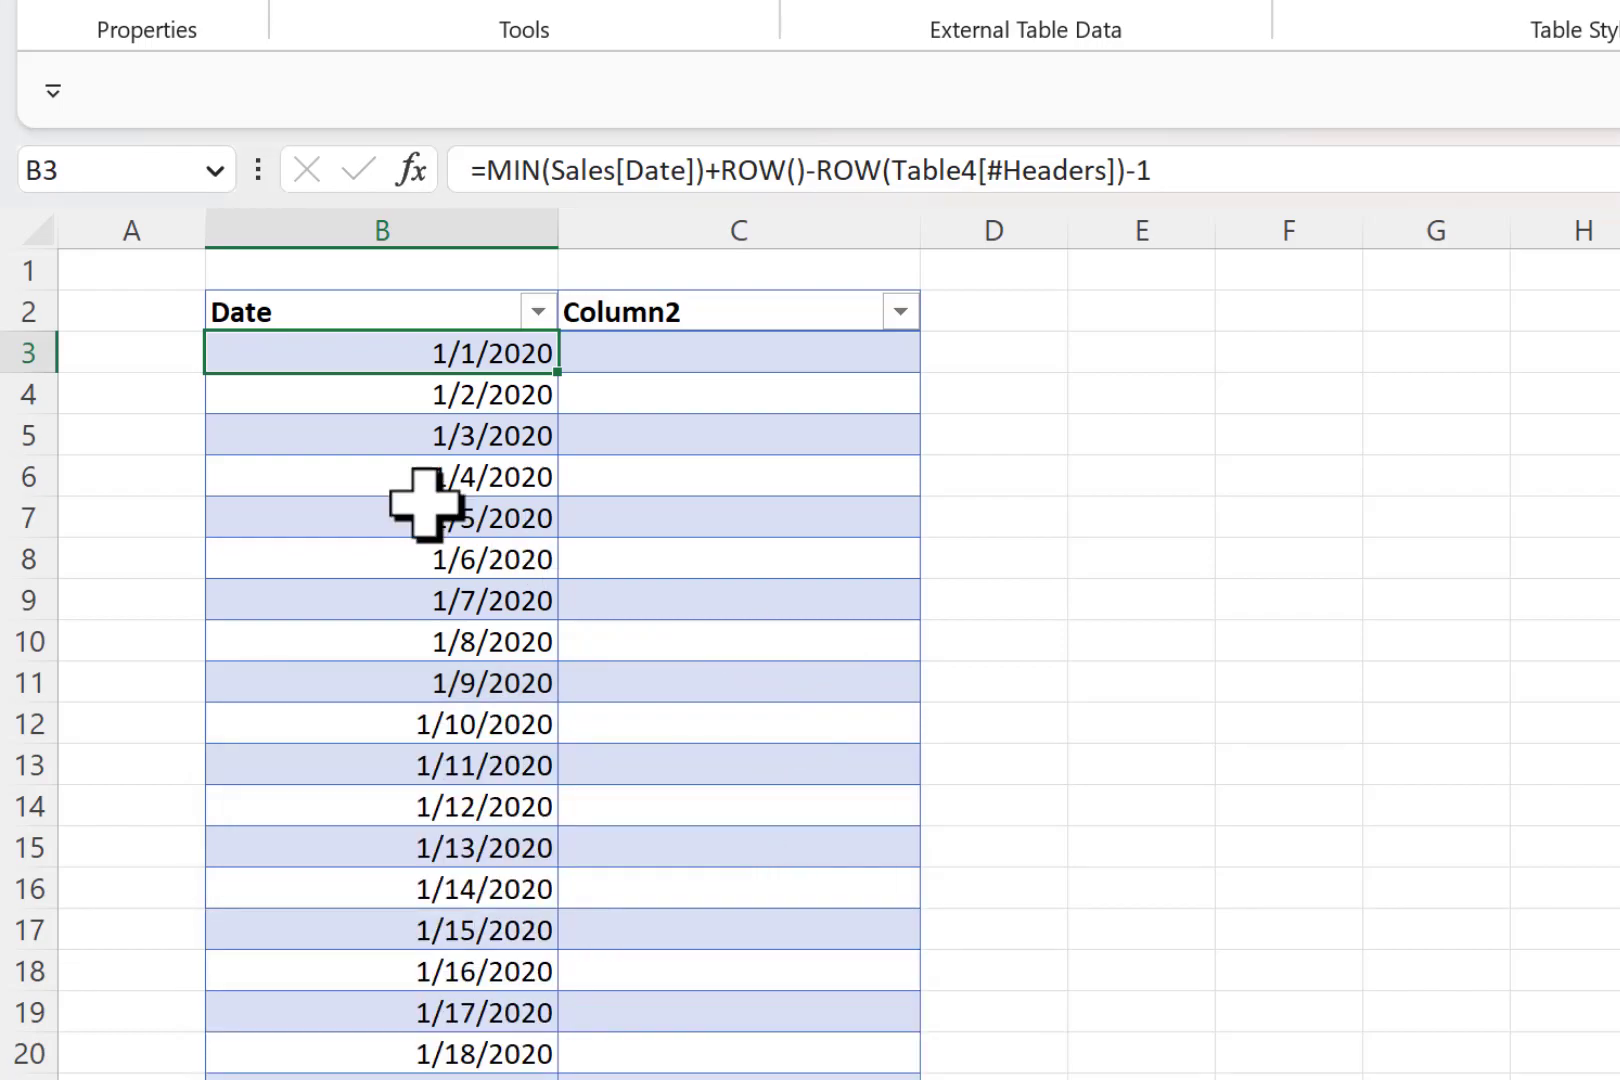
click(538, 312)
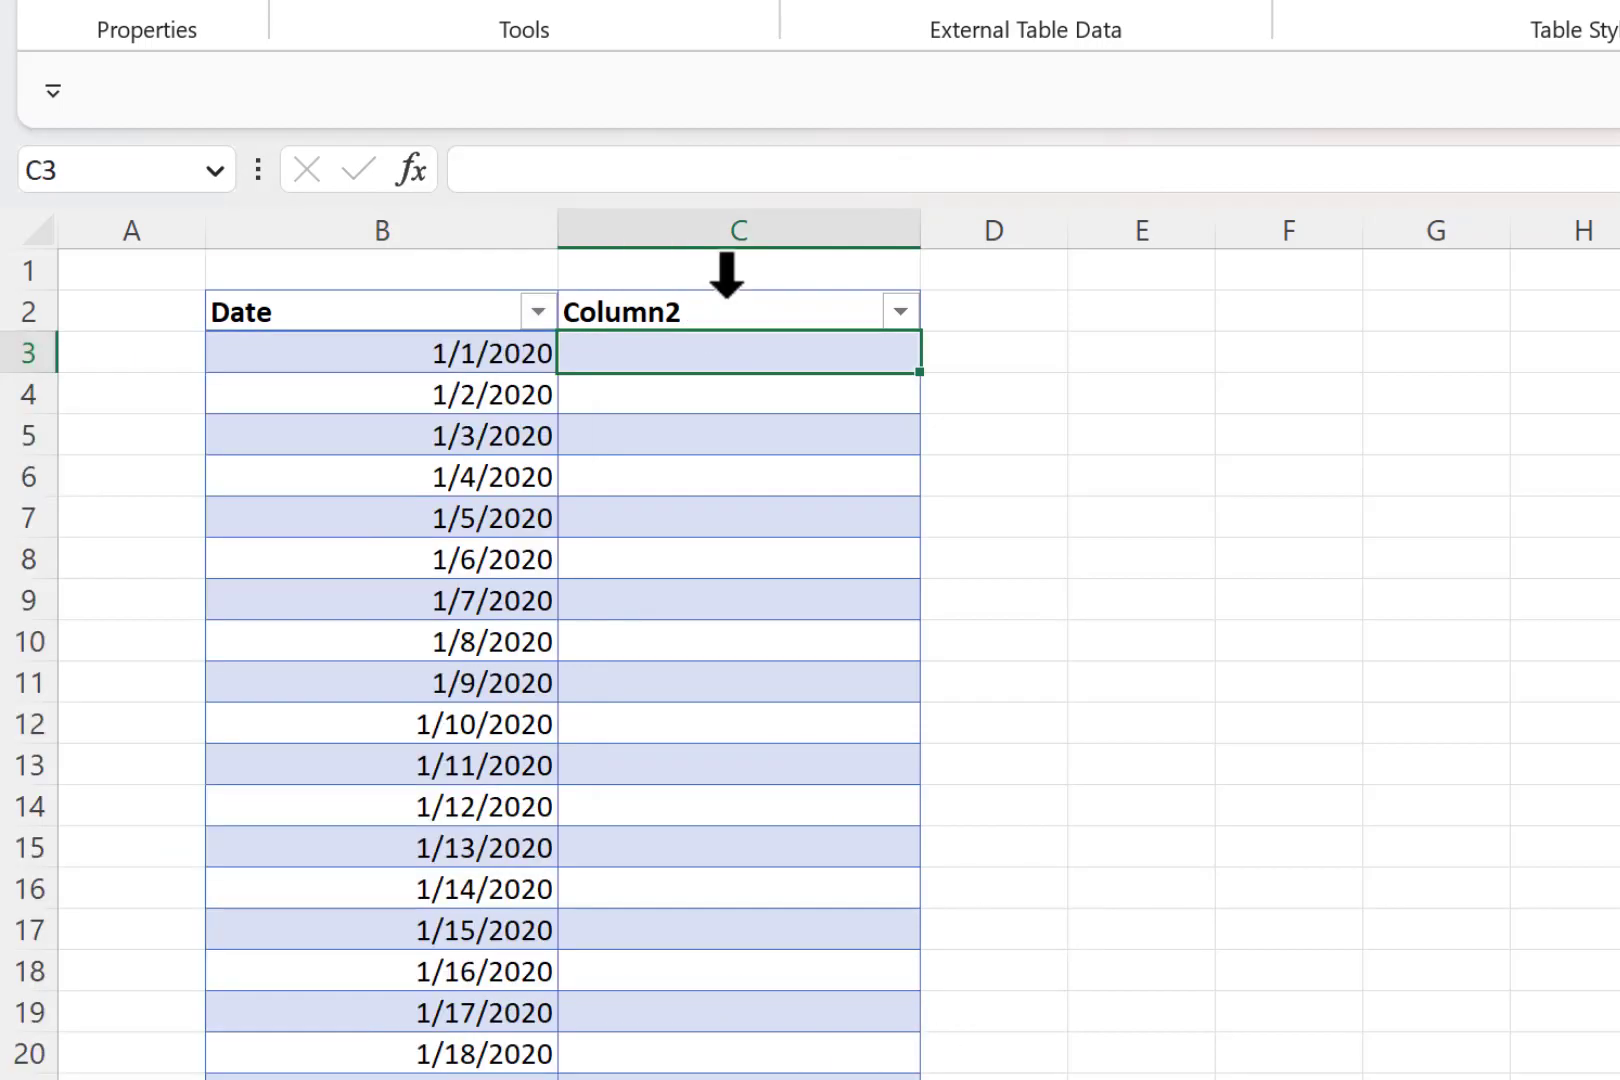
click(727, 274)
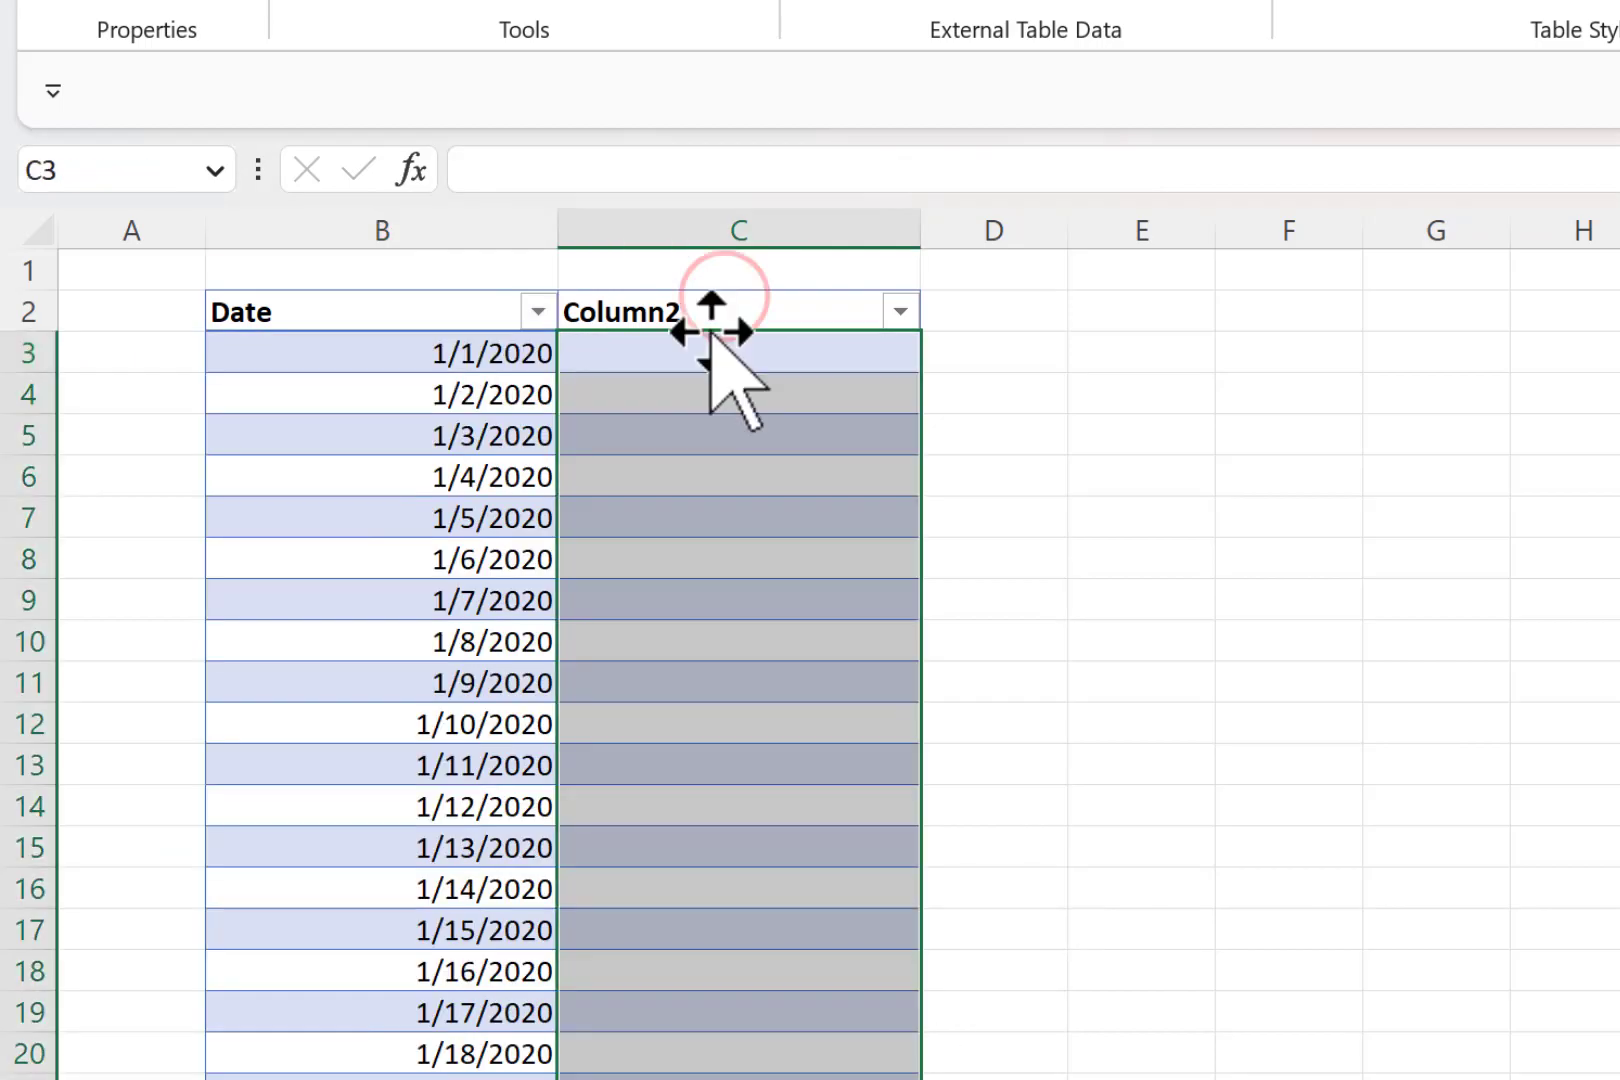
- Rename the table's second column header to Total Sales
click(734, 314)
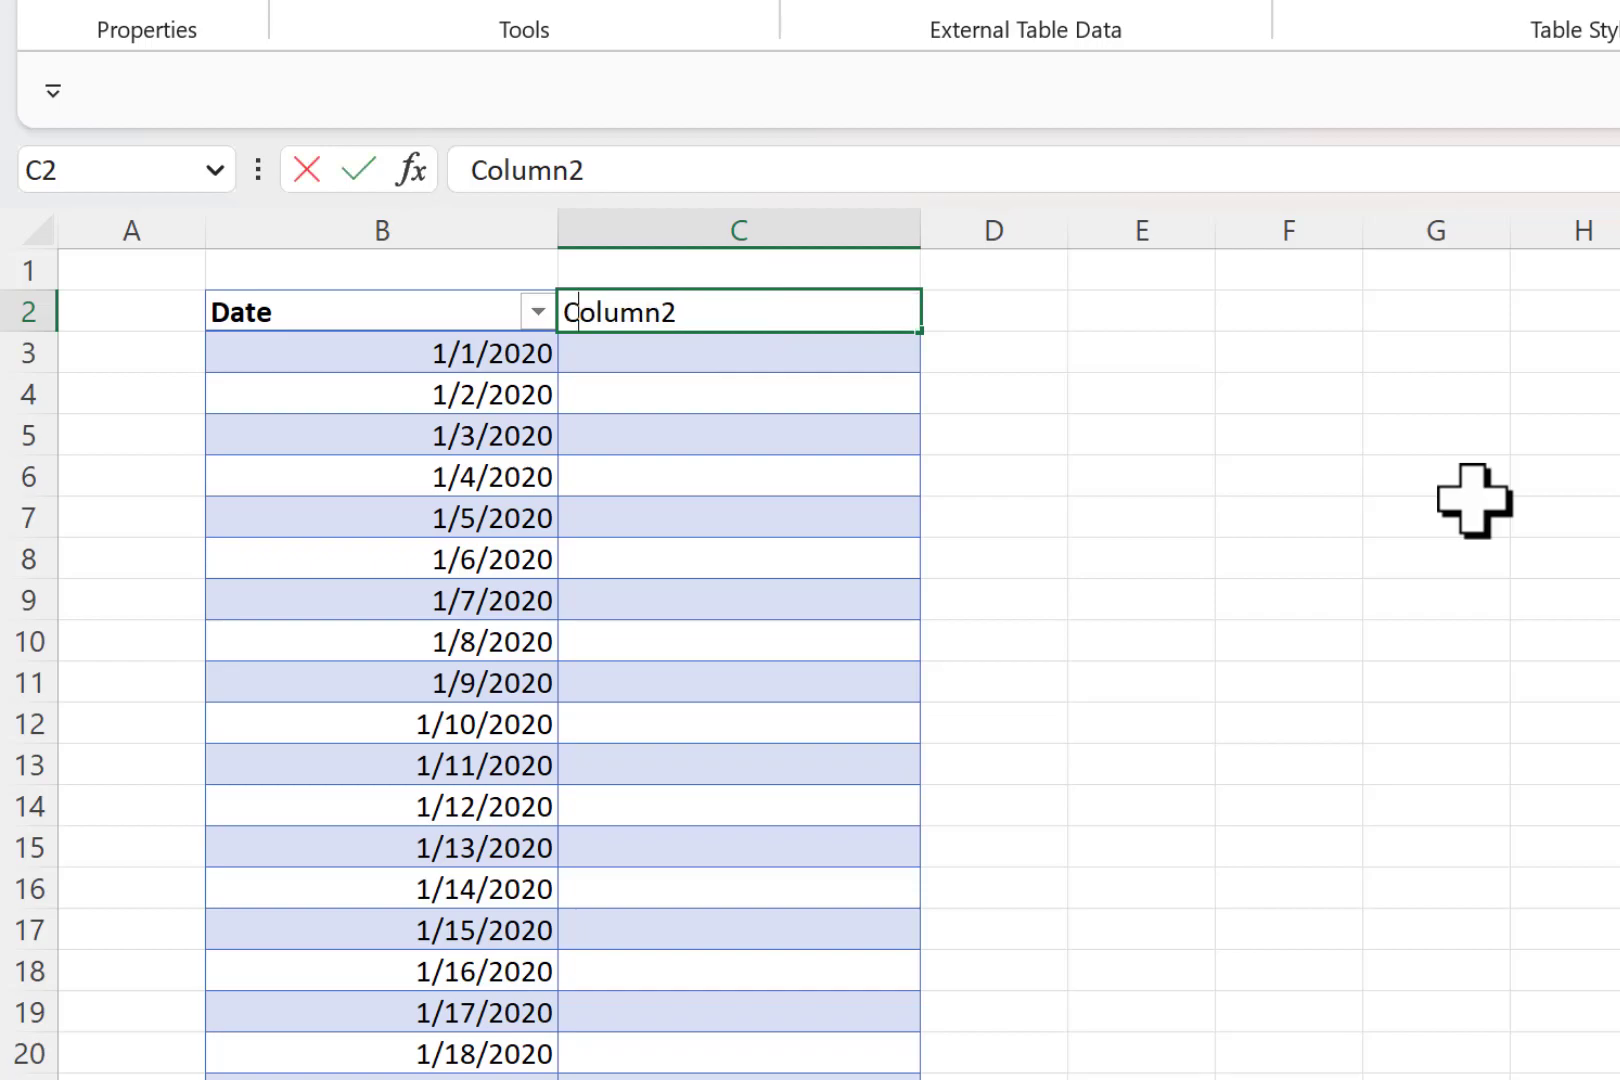
text(Total Sale)
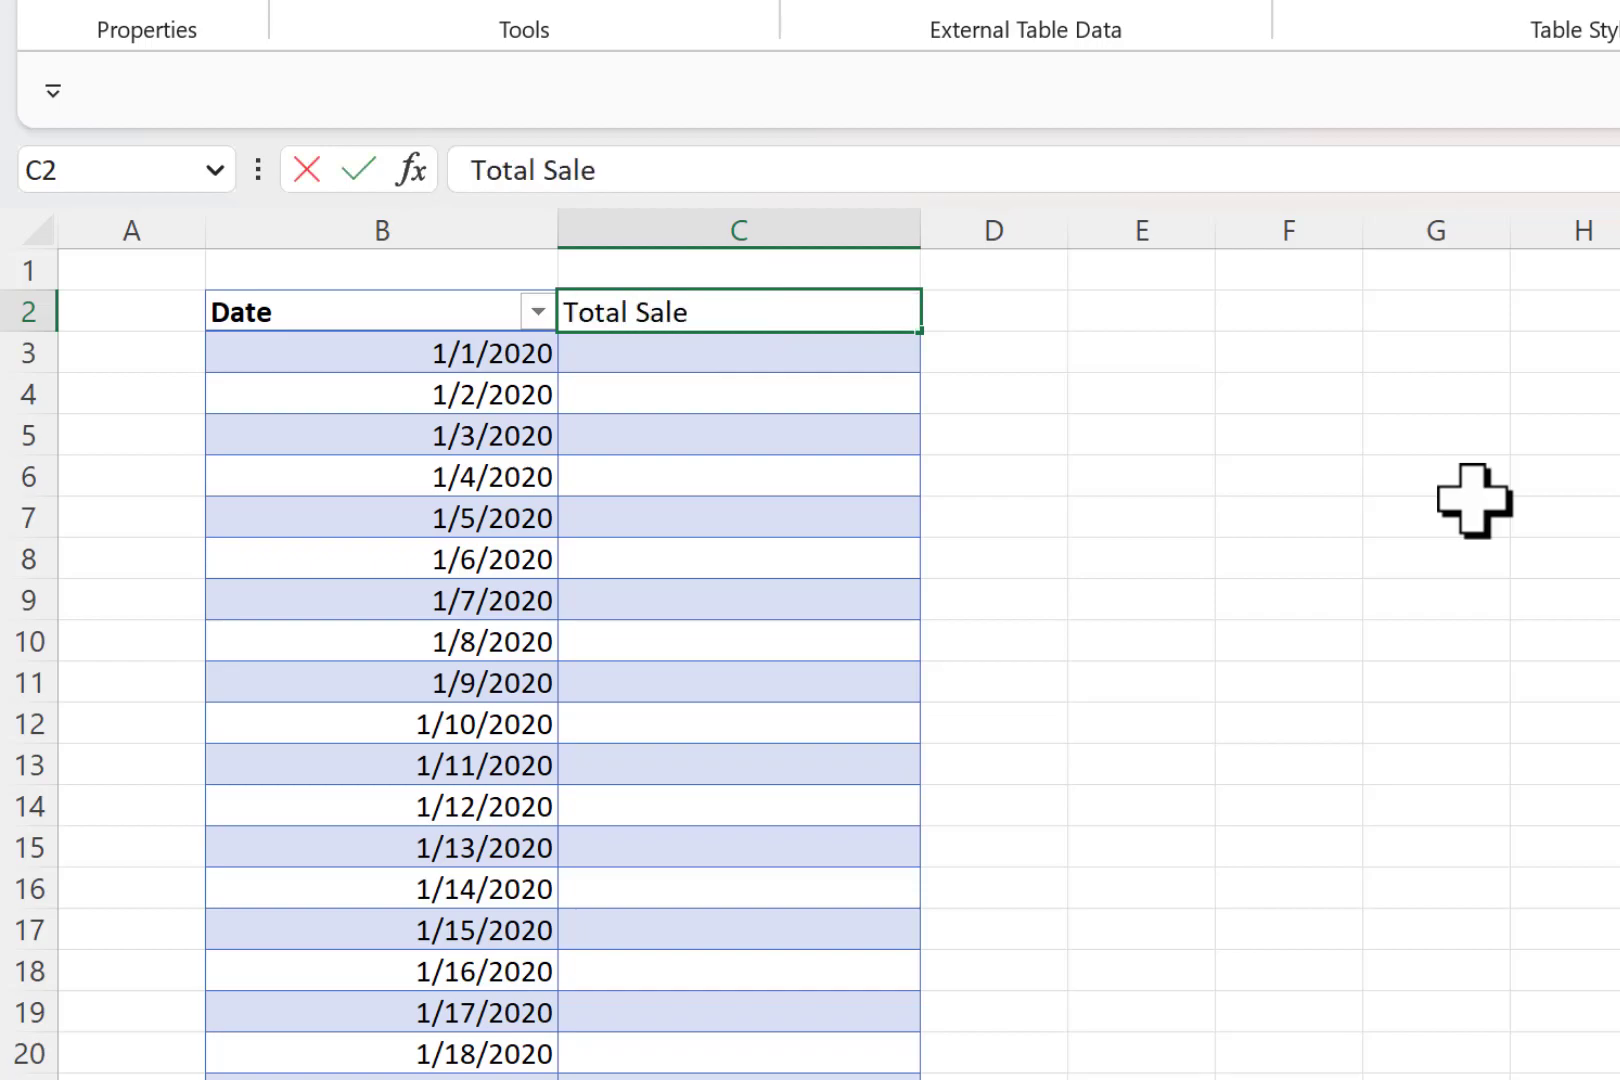
key(Return)
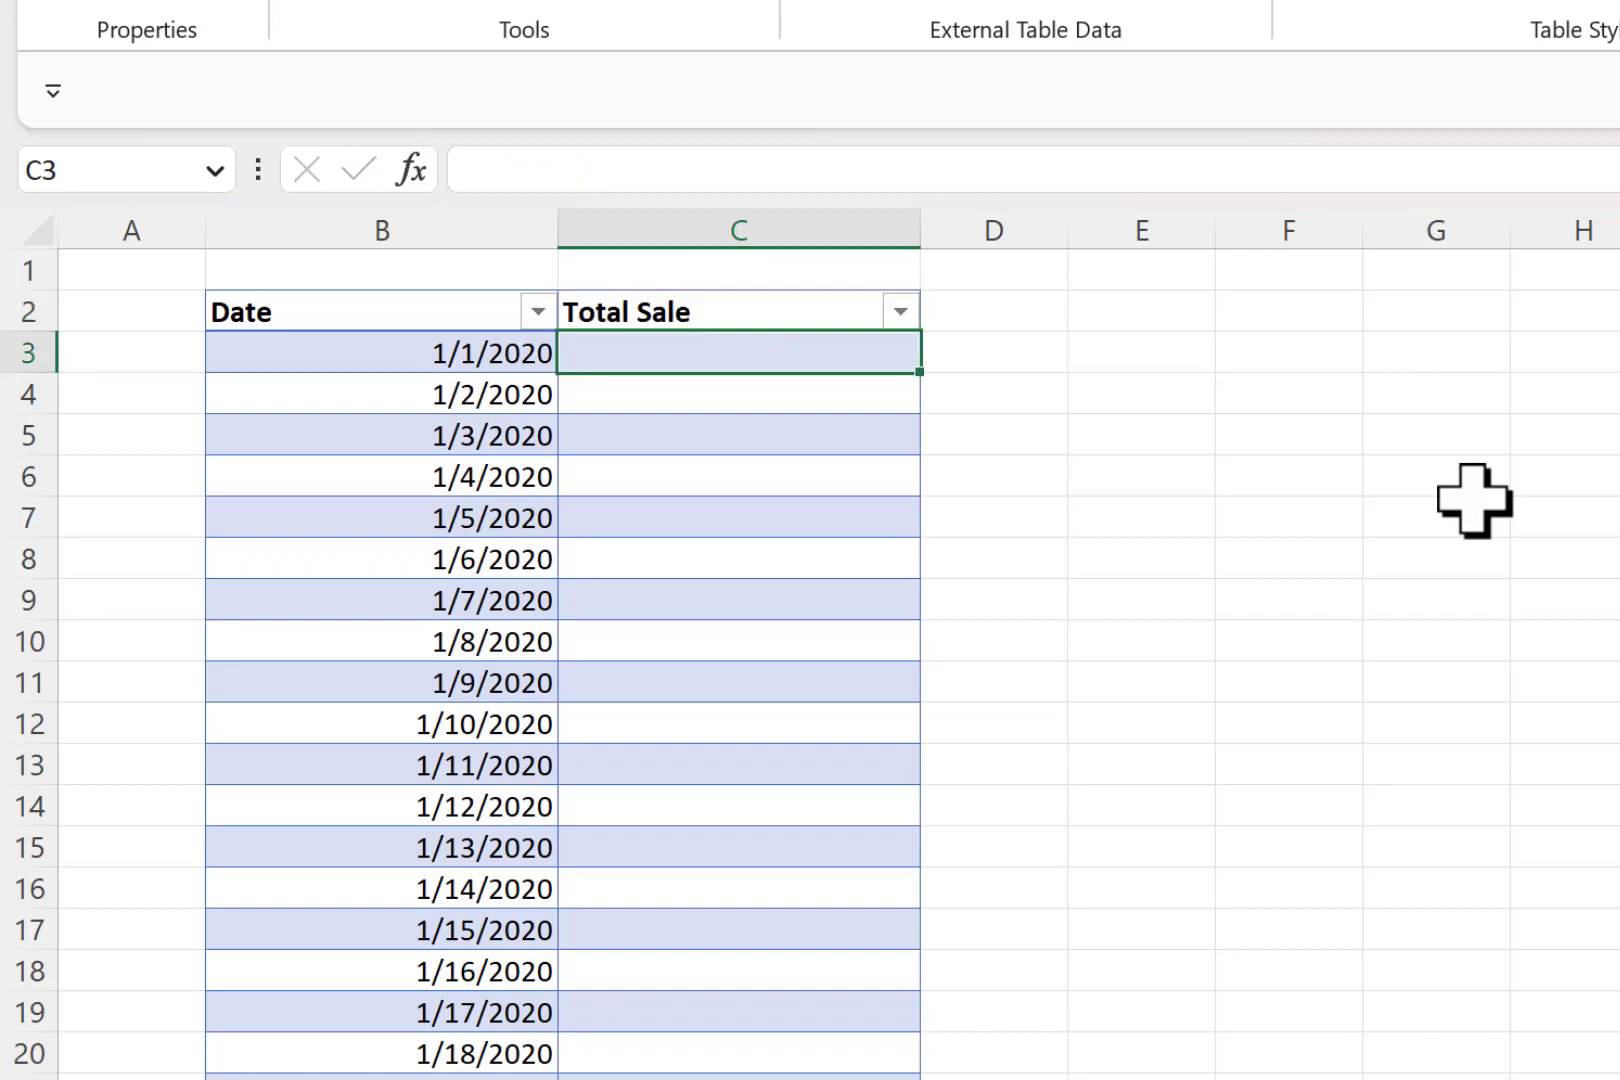
double_click(785, 318)
text(s)
key(Return)
text(=)
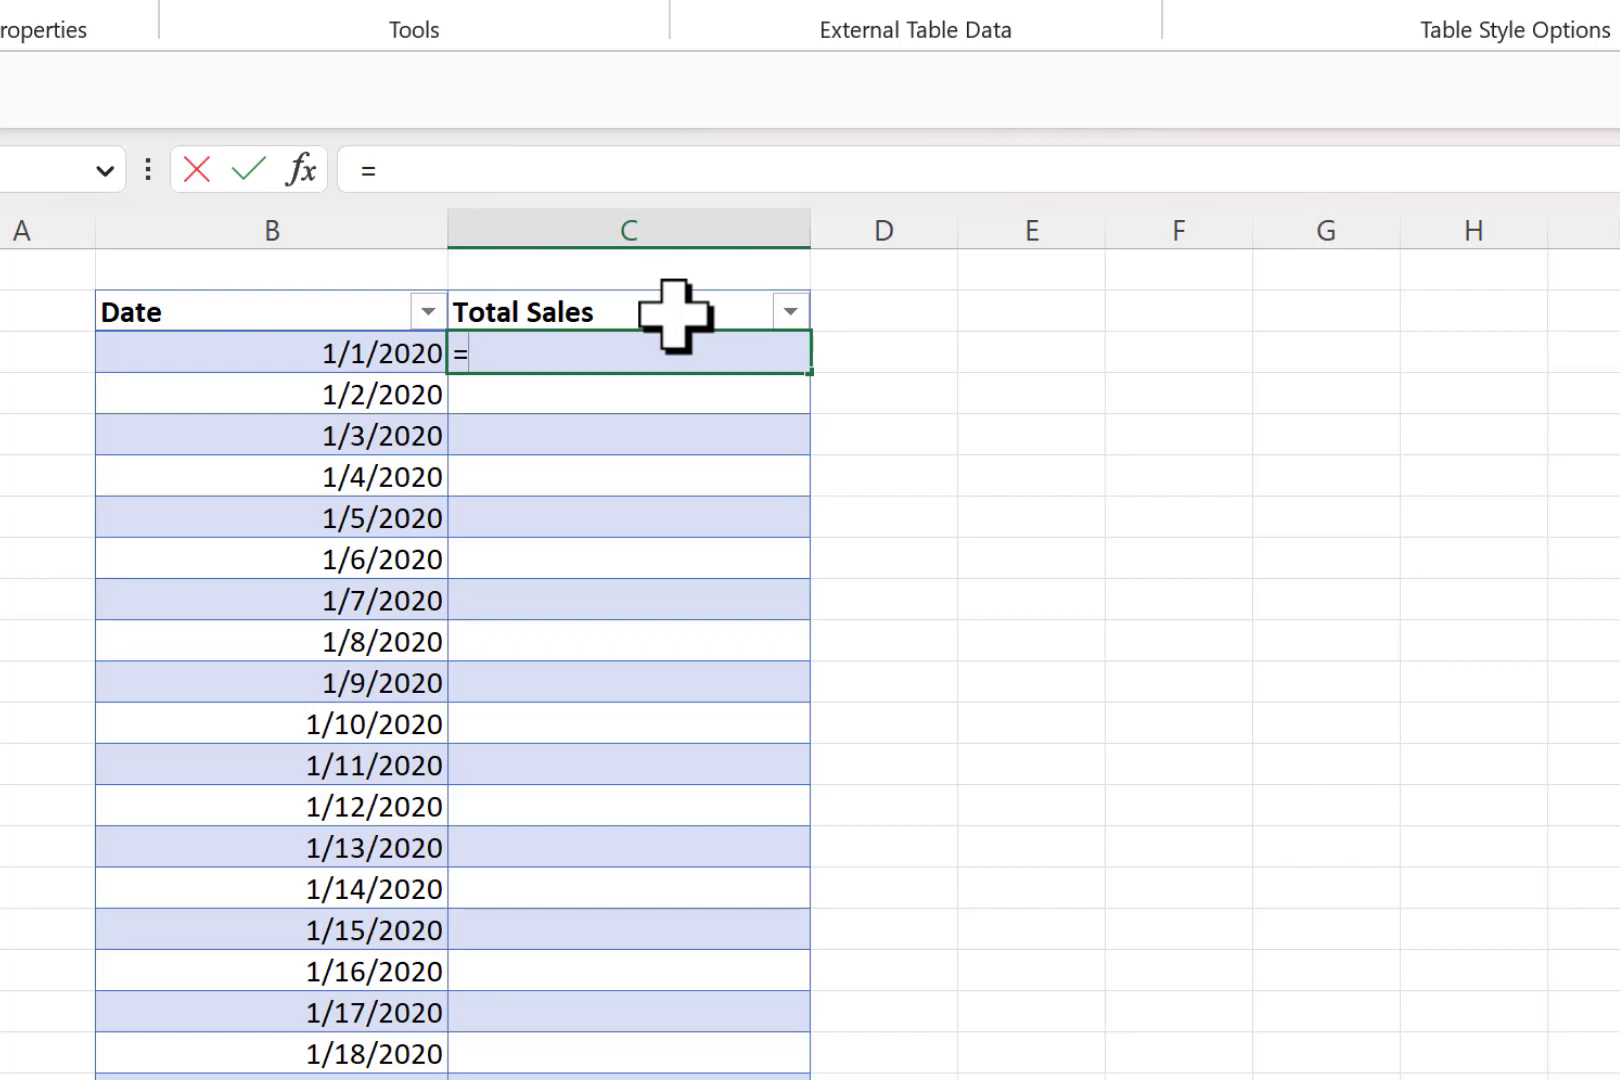
text(sumif)
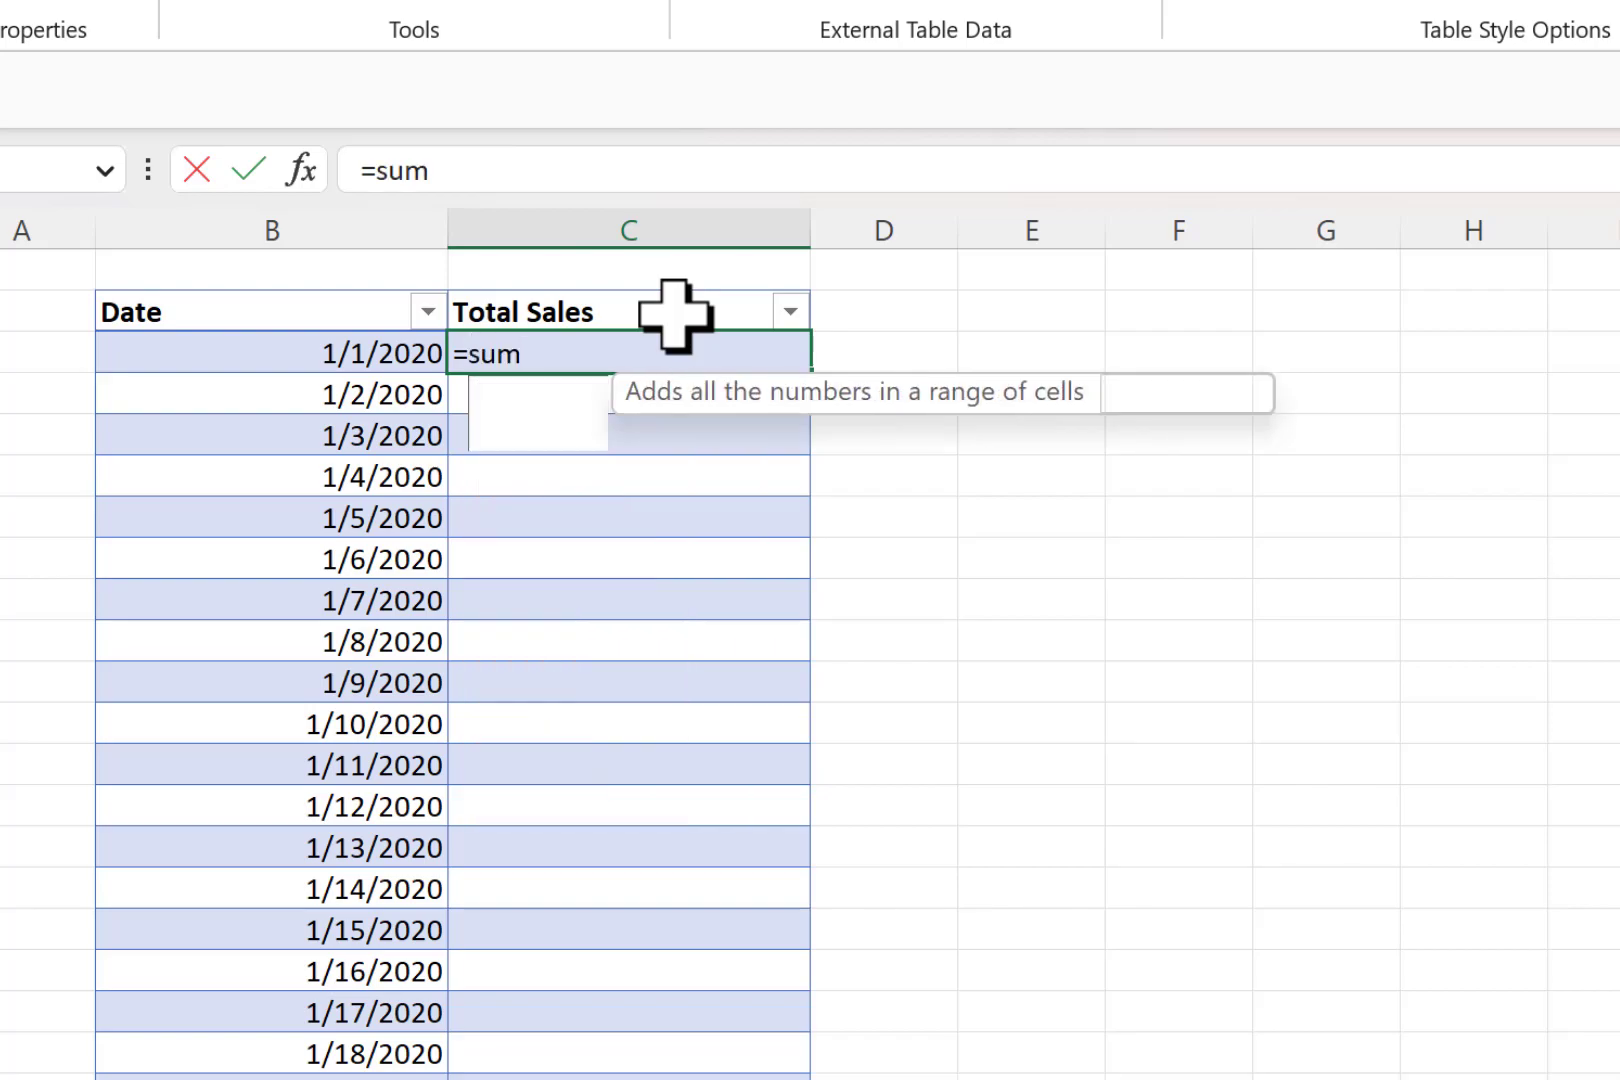
key(Tab)
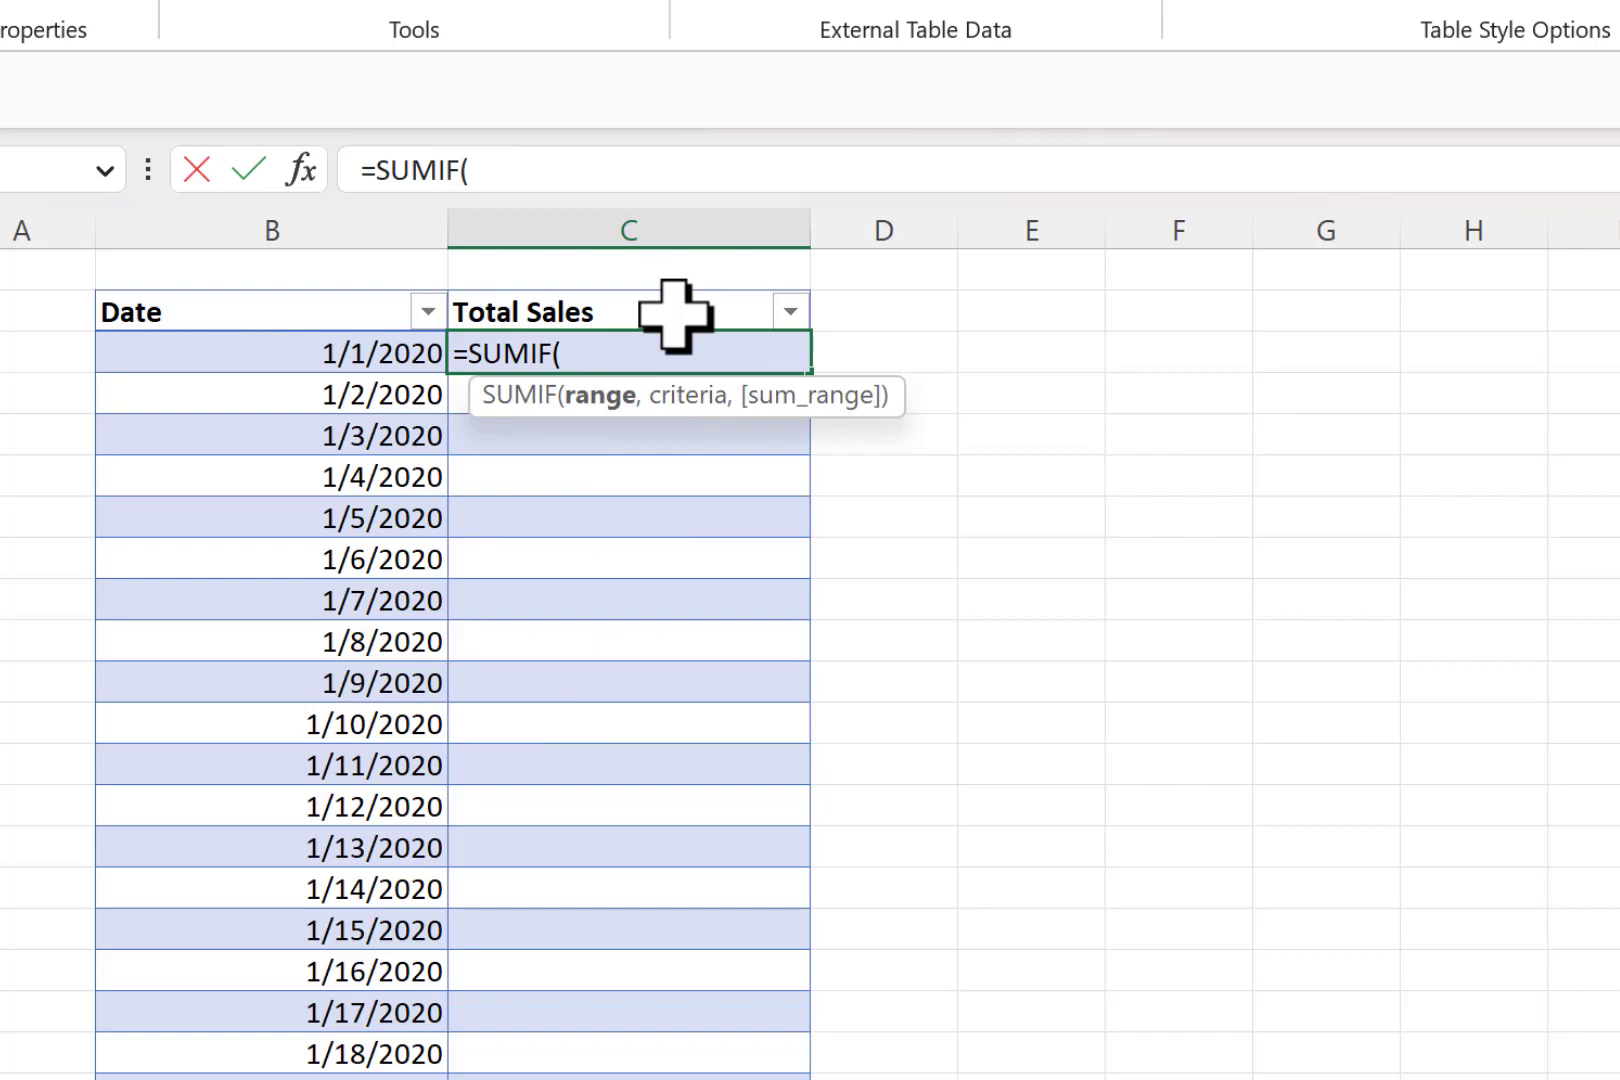
text(sale)
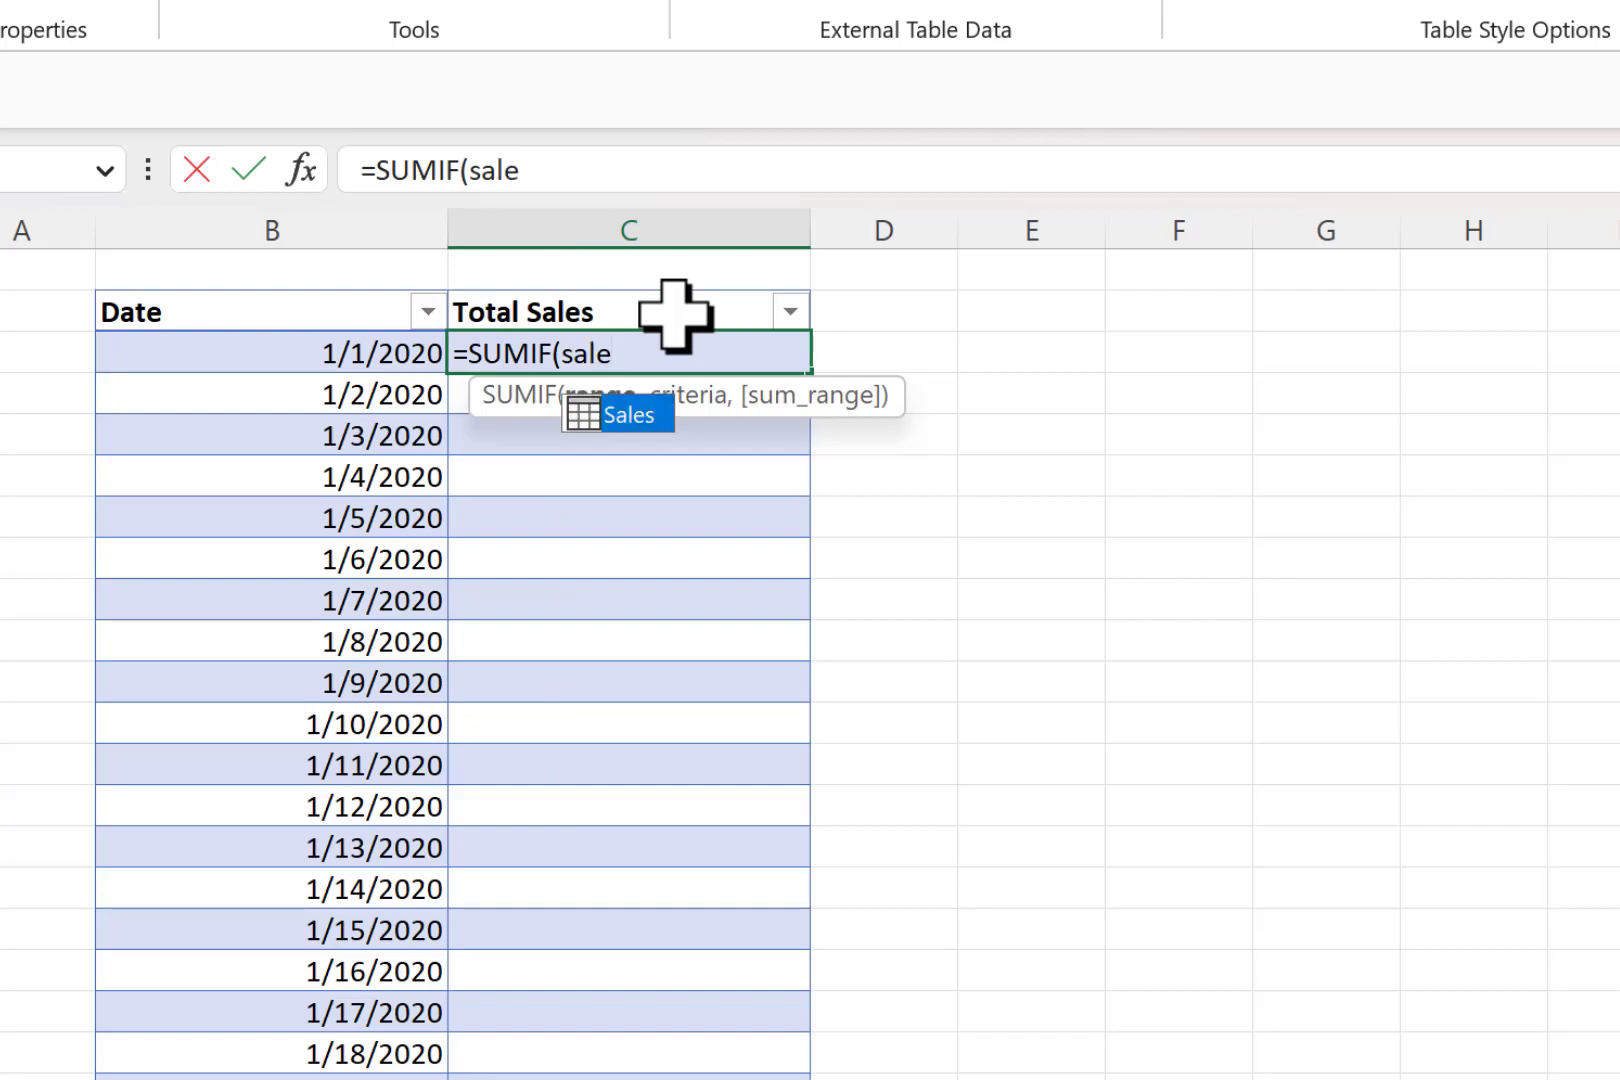
key(Tab)
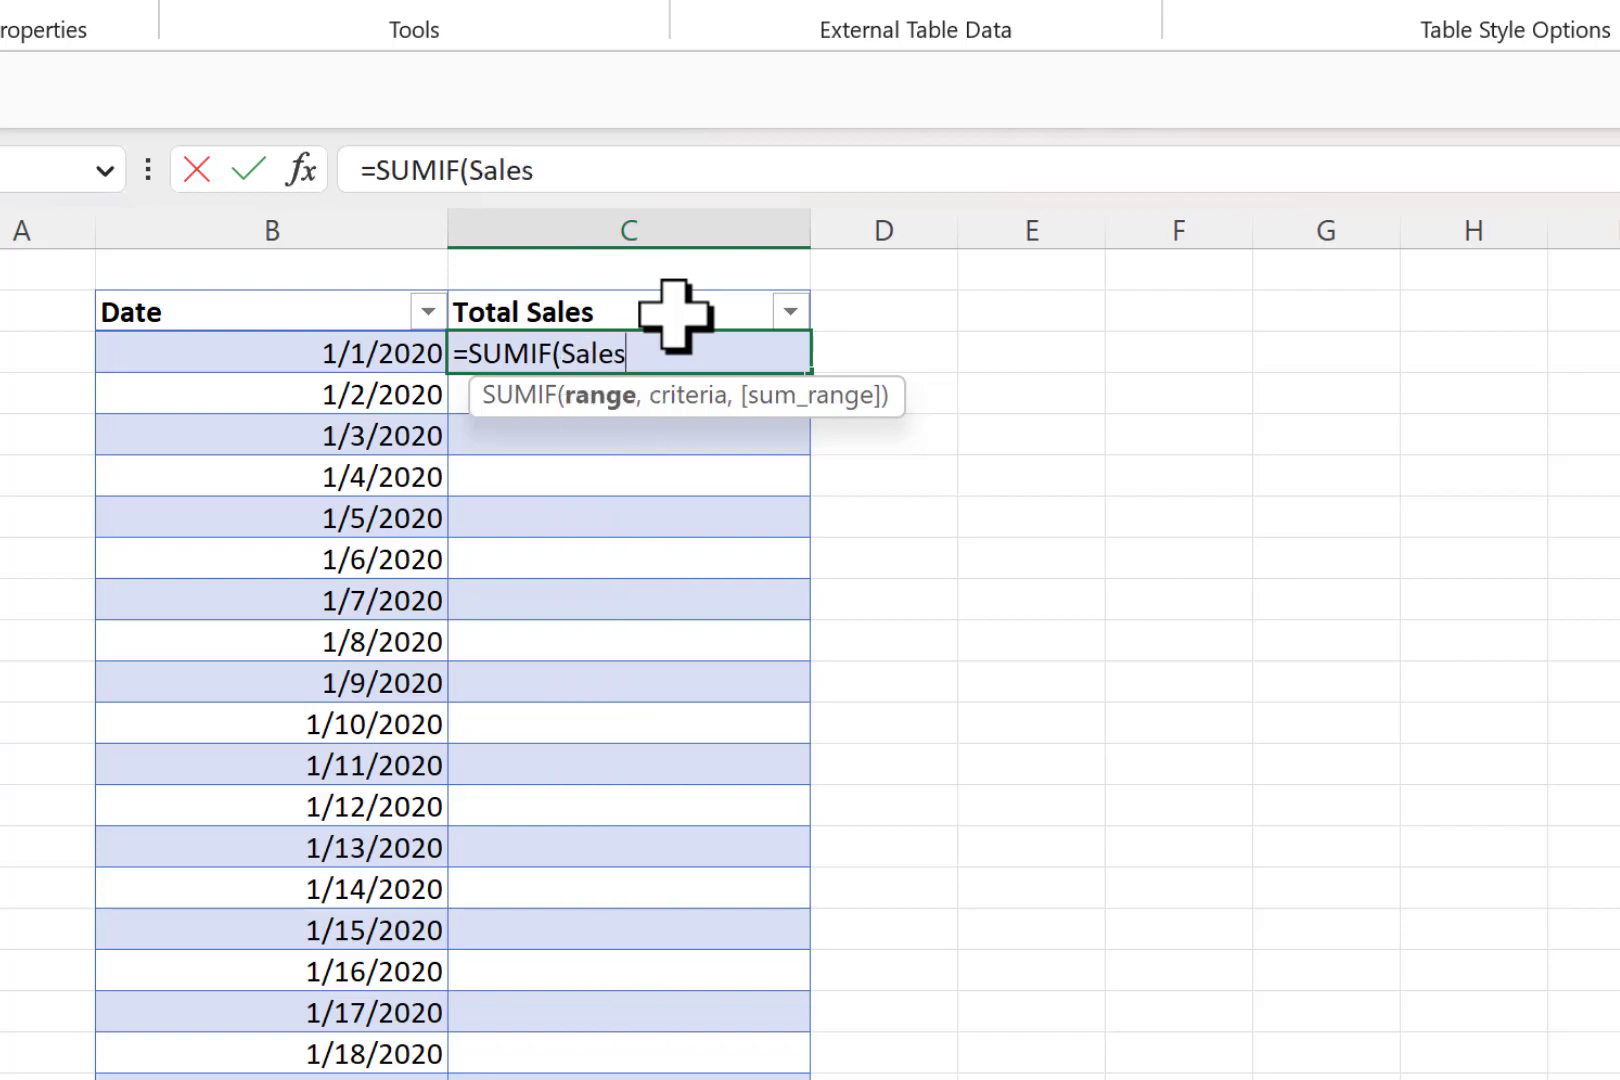
text([date)
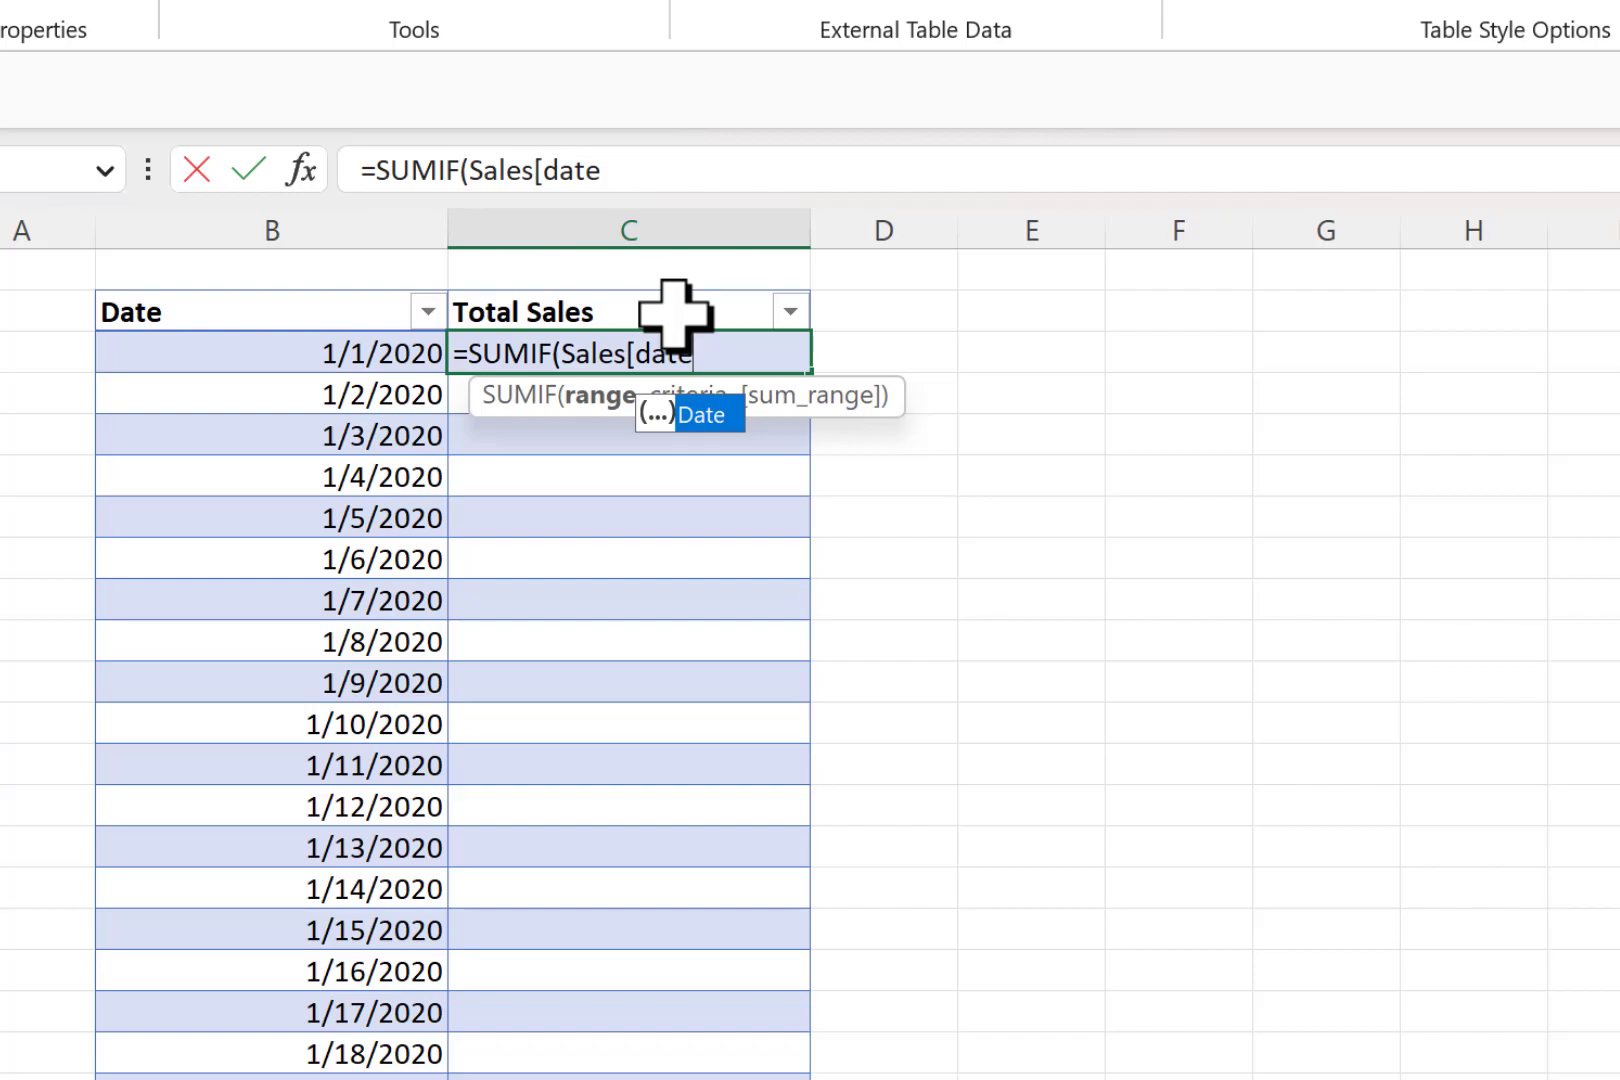
key(Tab)
text(])
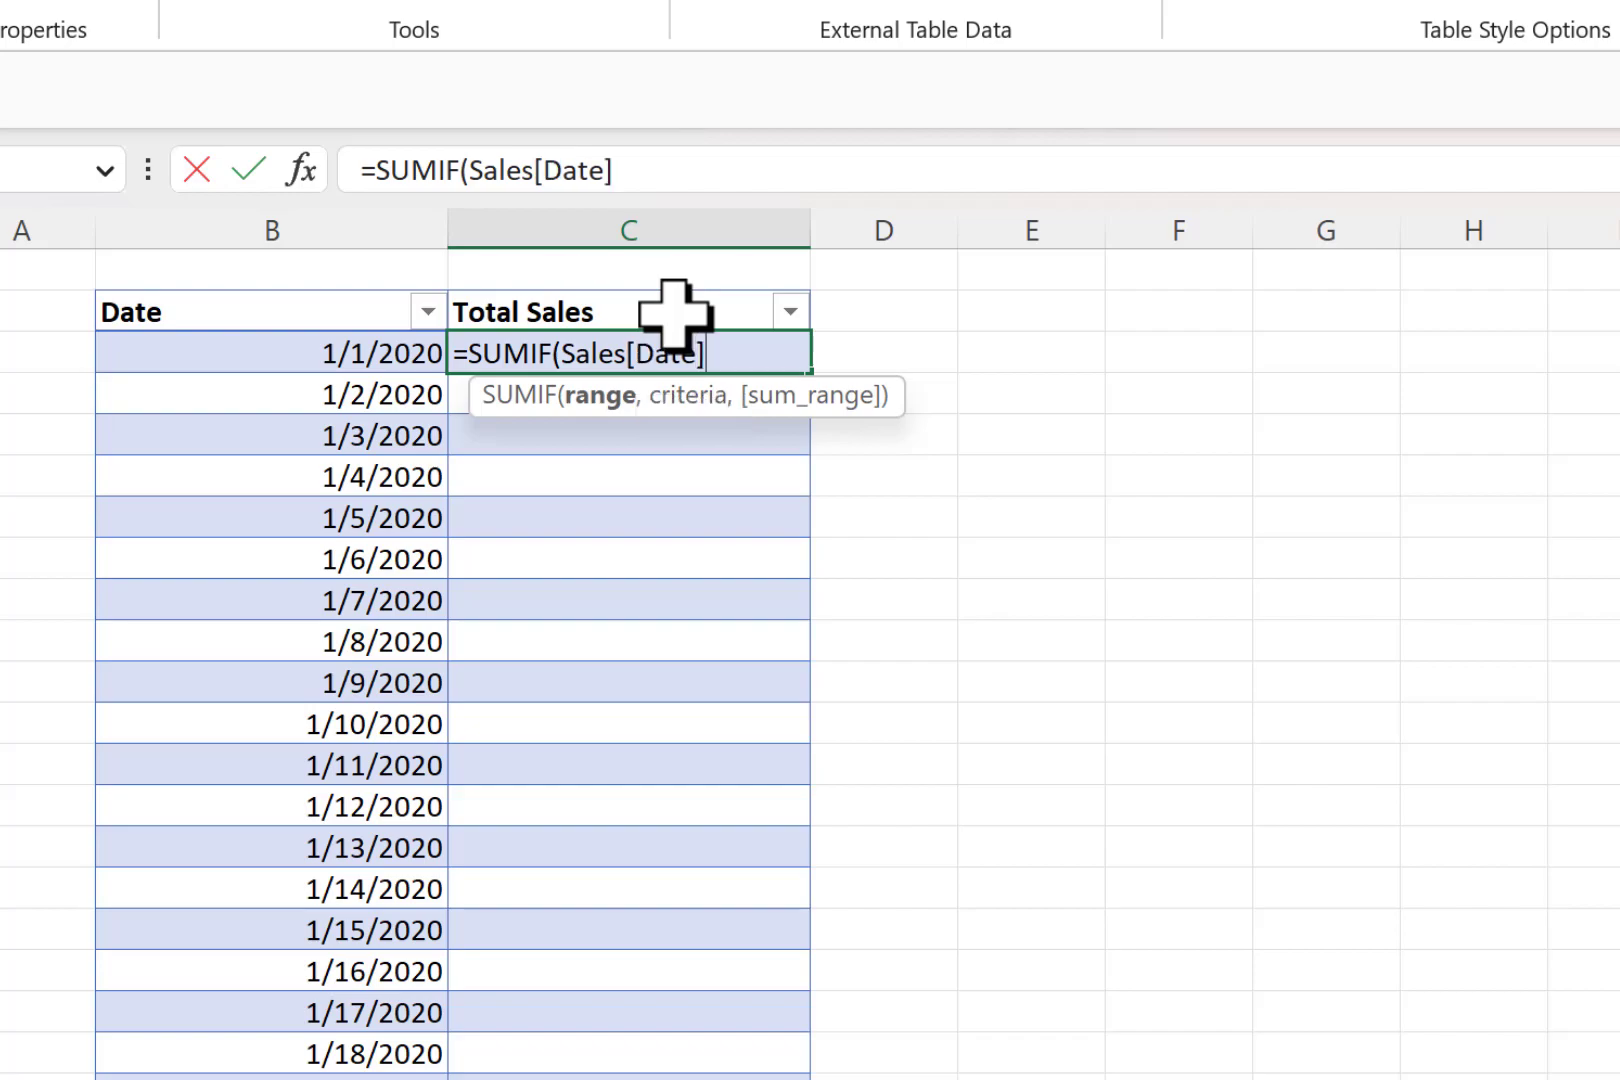
text(,)
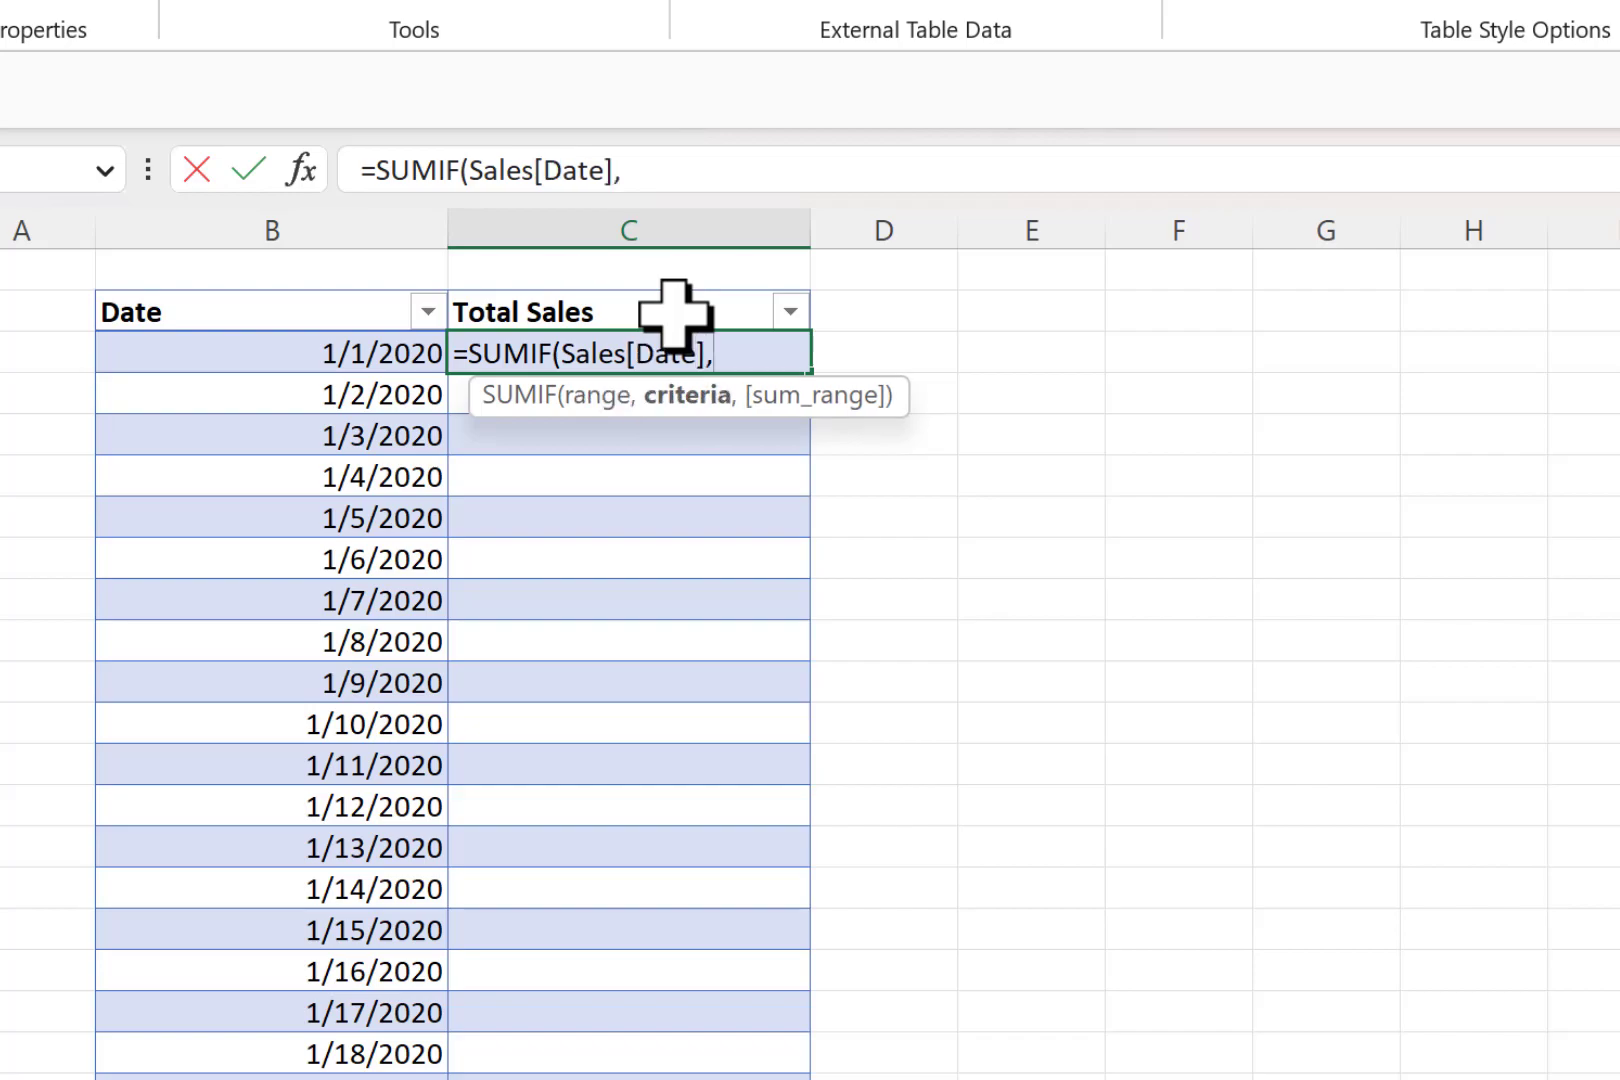
click(320, 356)
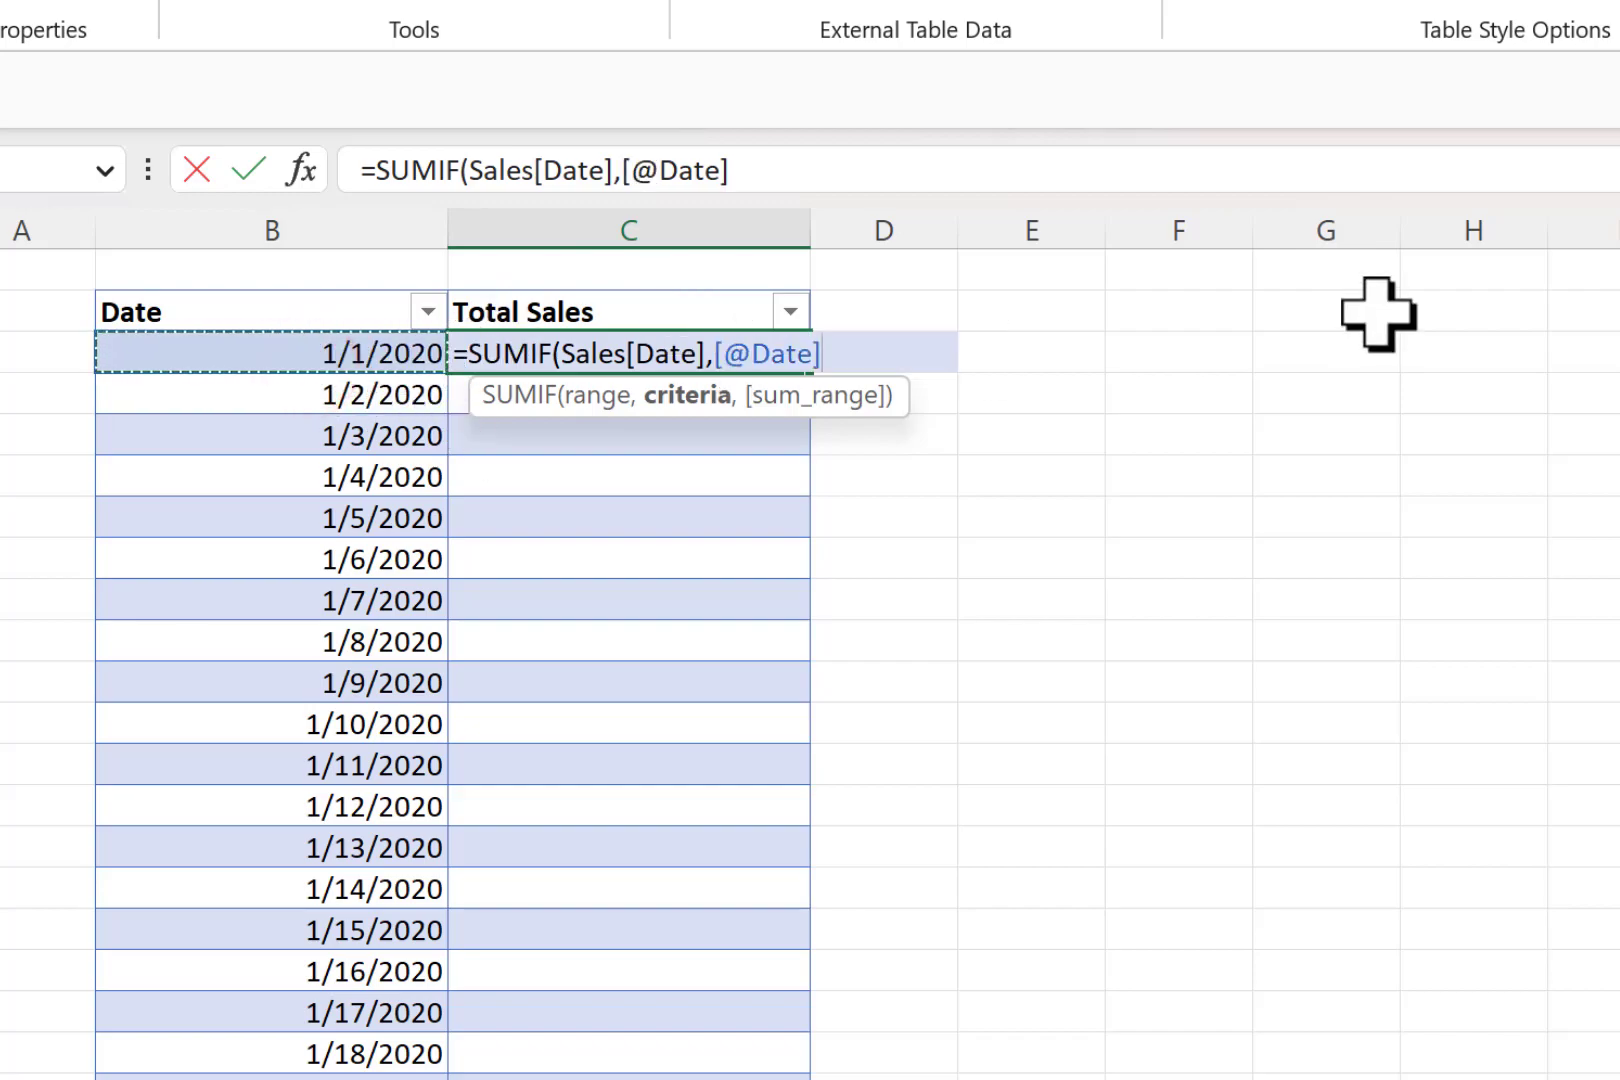
text(,)
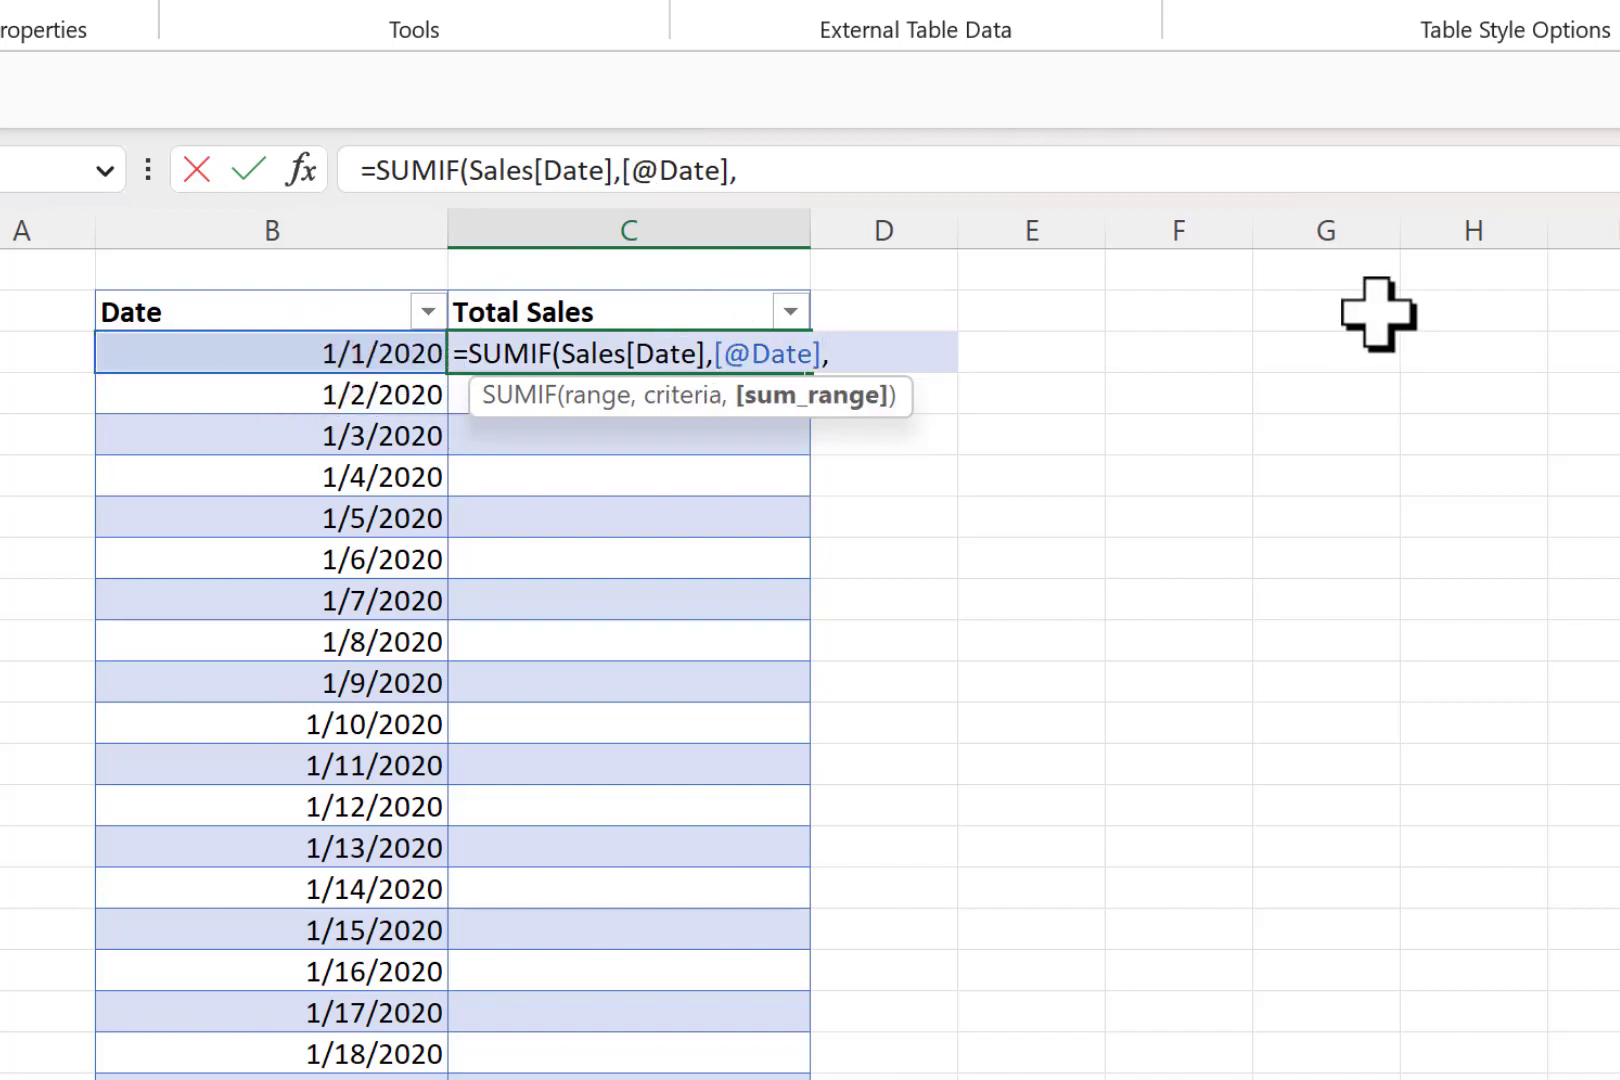
text(sale)
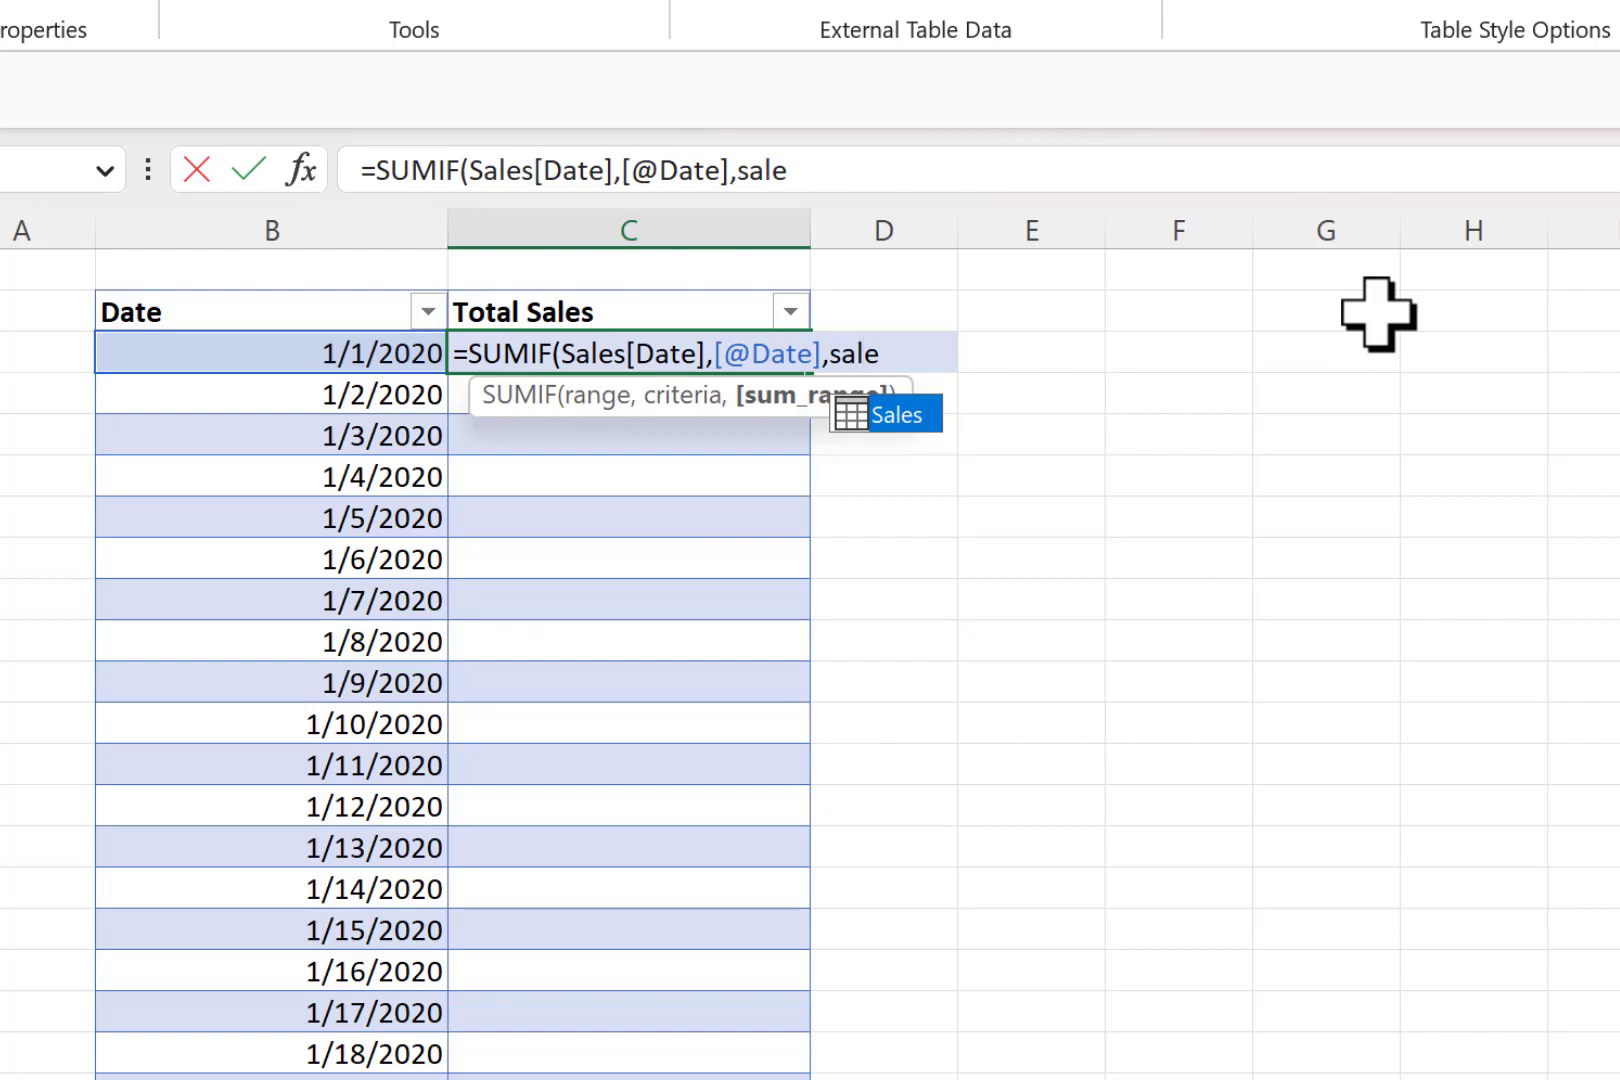
key(Tab)
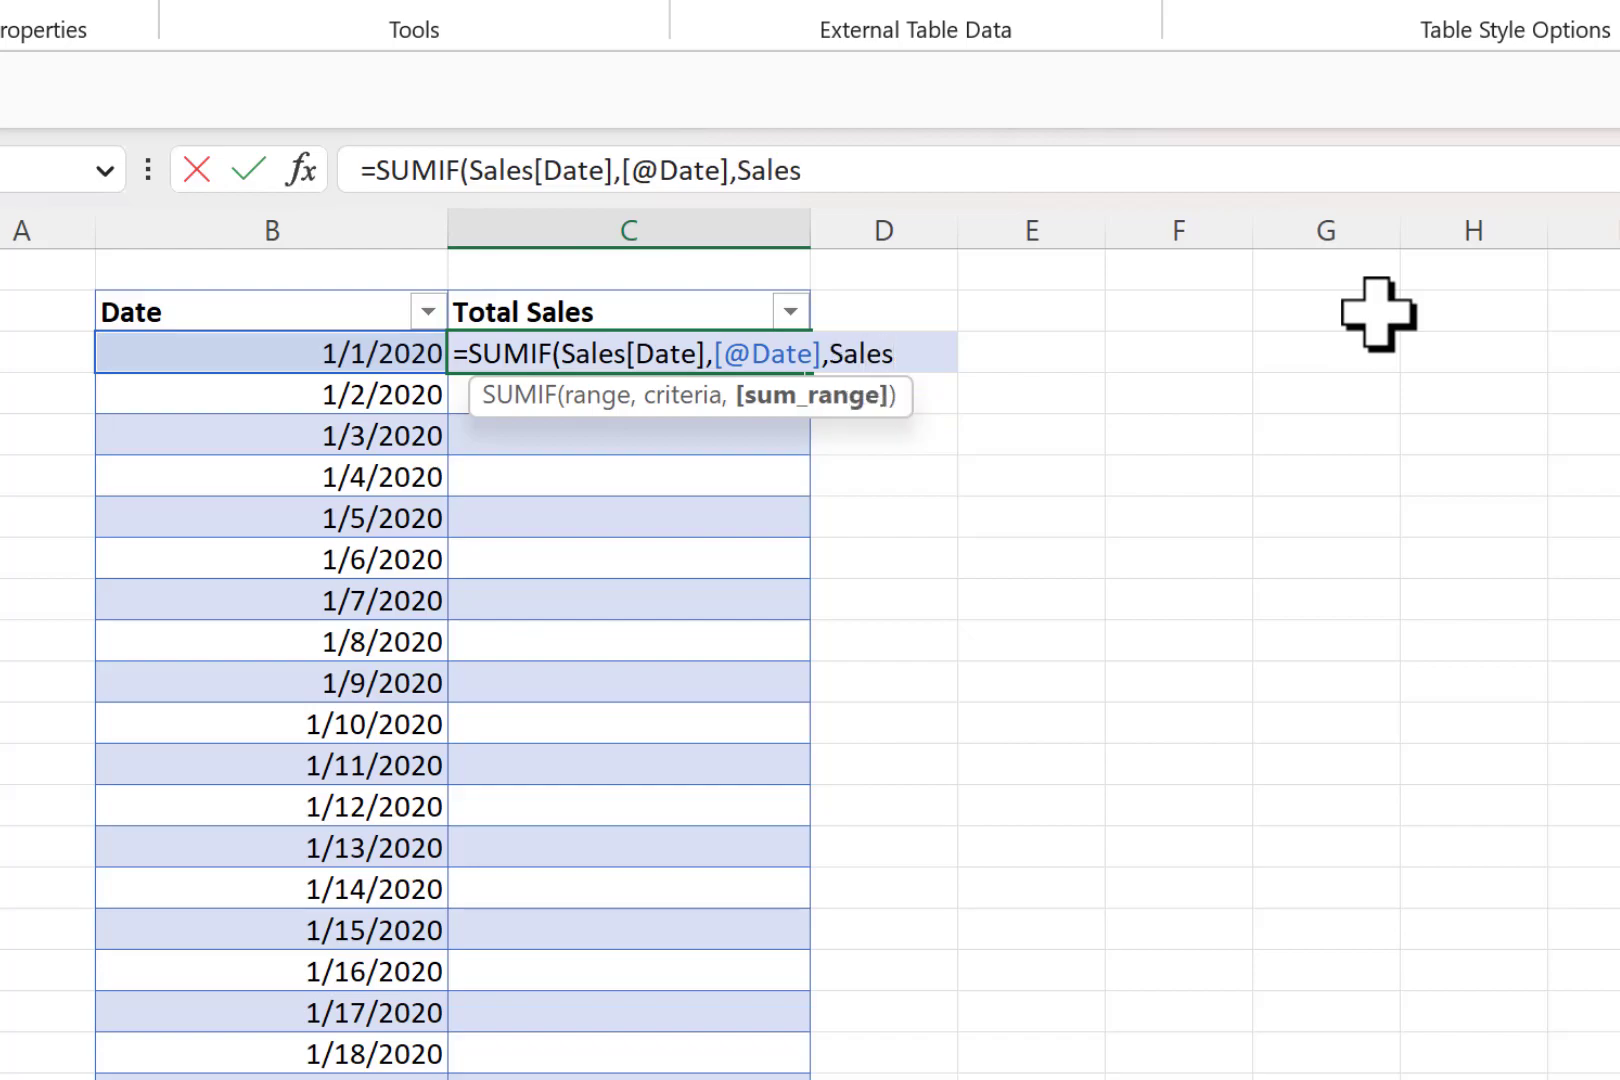
text([)
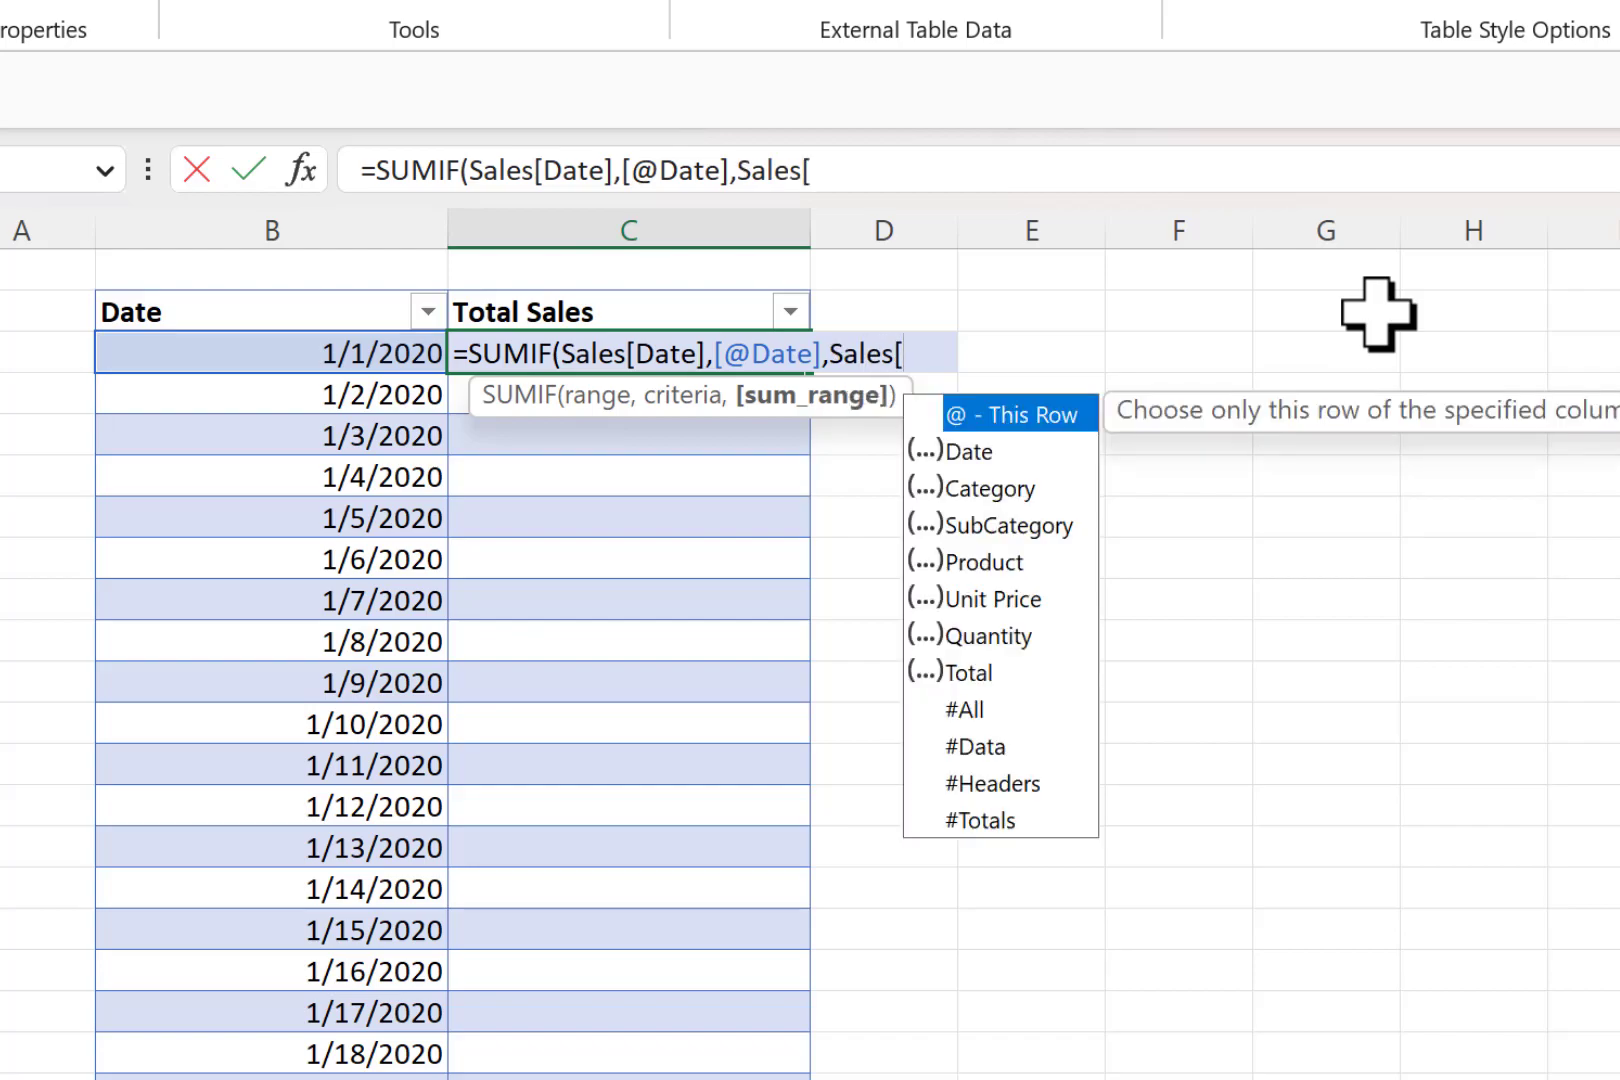
click(995, 675)
double_click(995, 673)
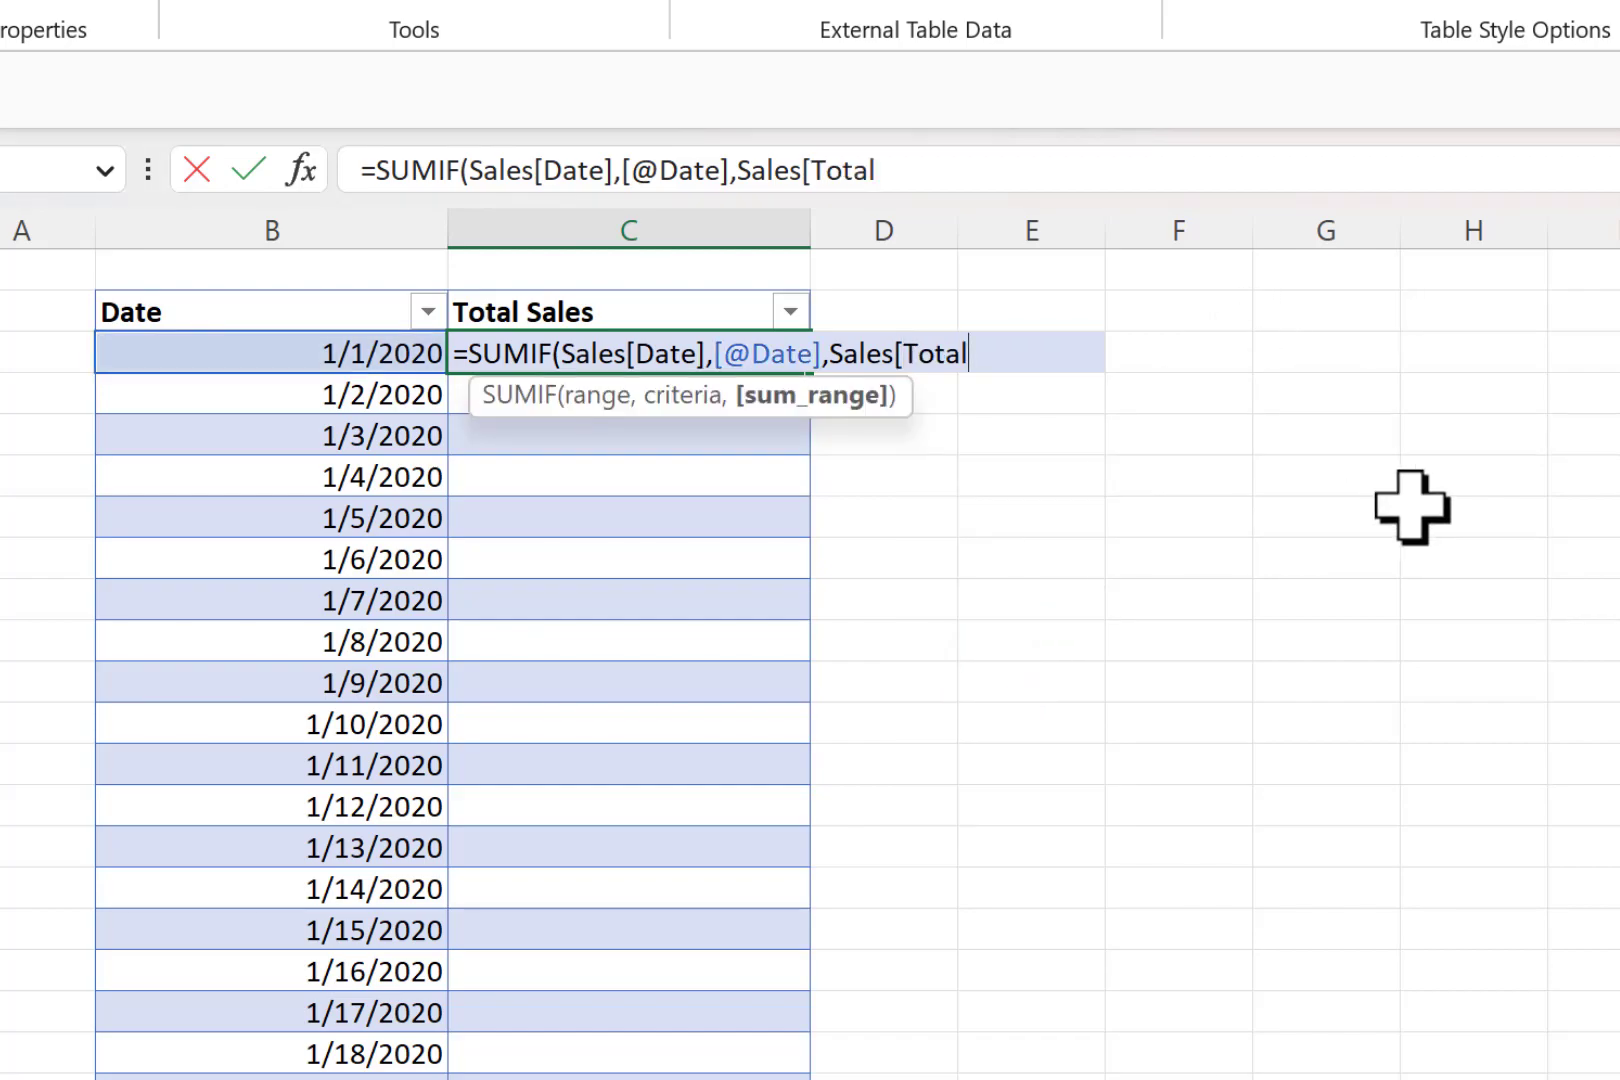
text(]))
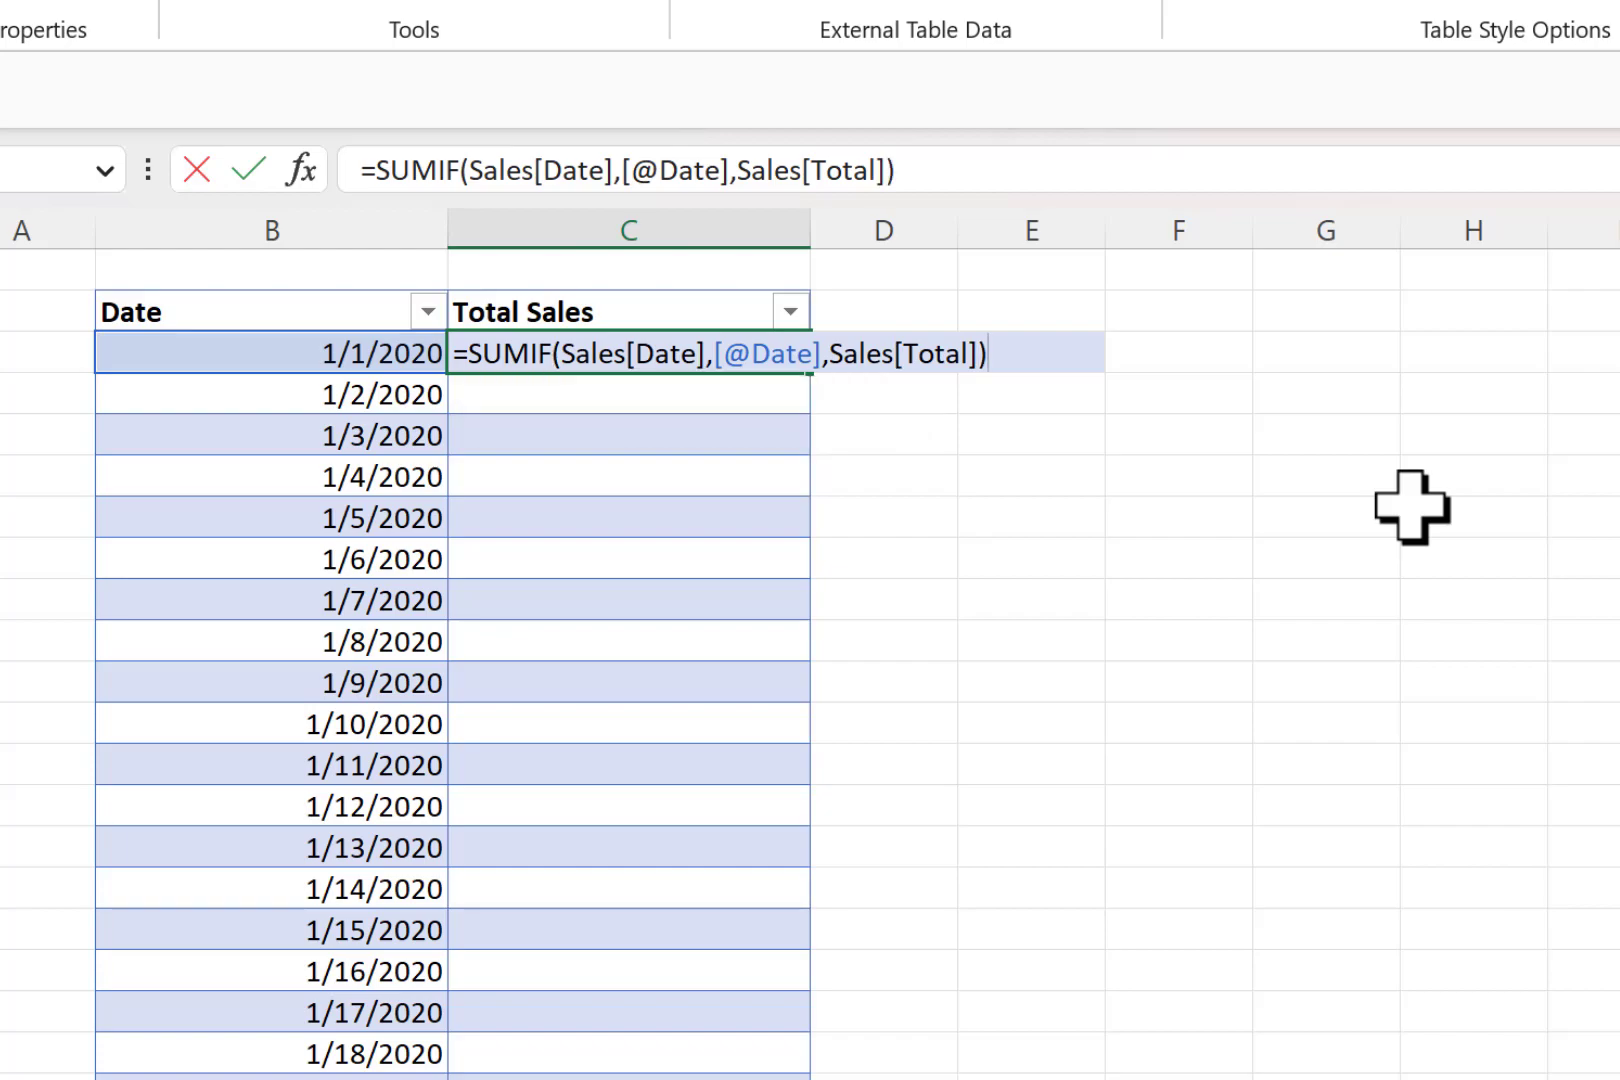
key(Return)
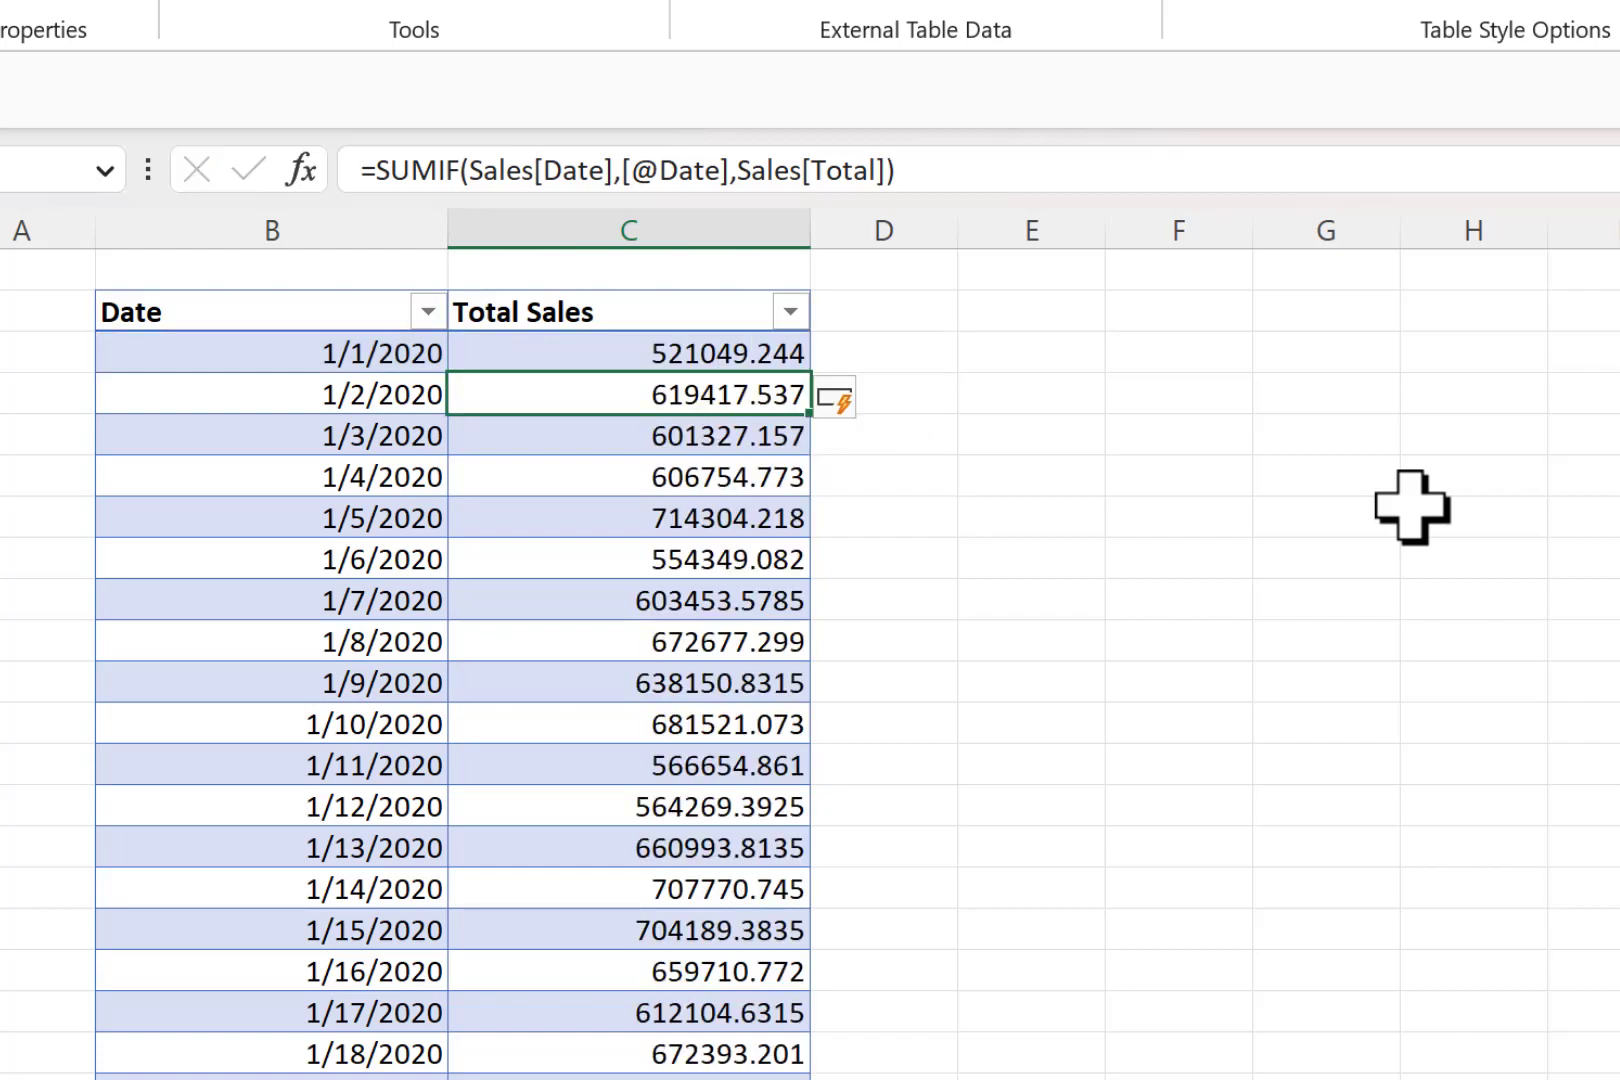
- Format the Total Sales column values with a thousands separator and no decimal places
click(700, 295)
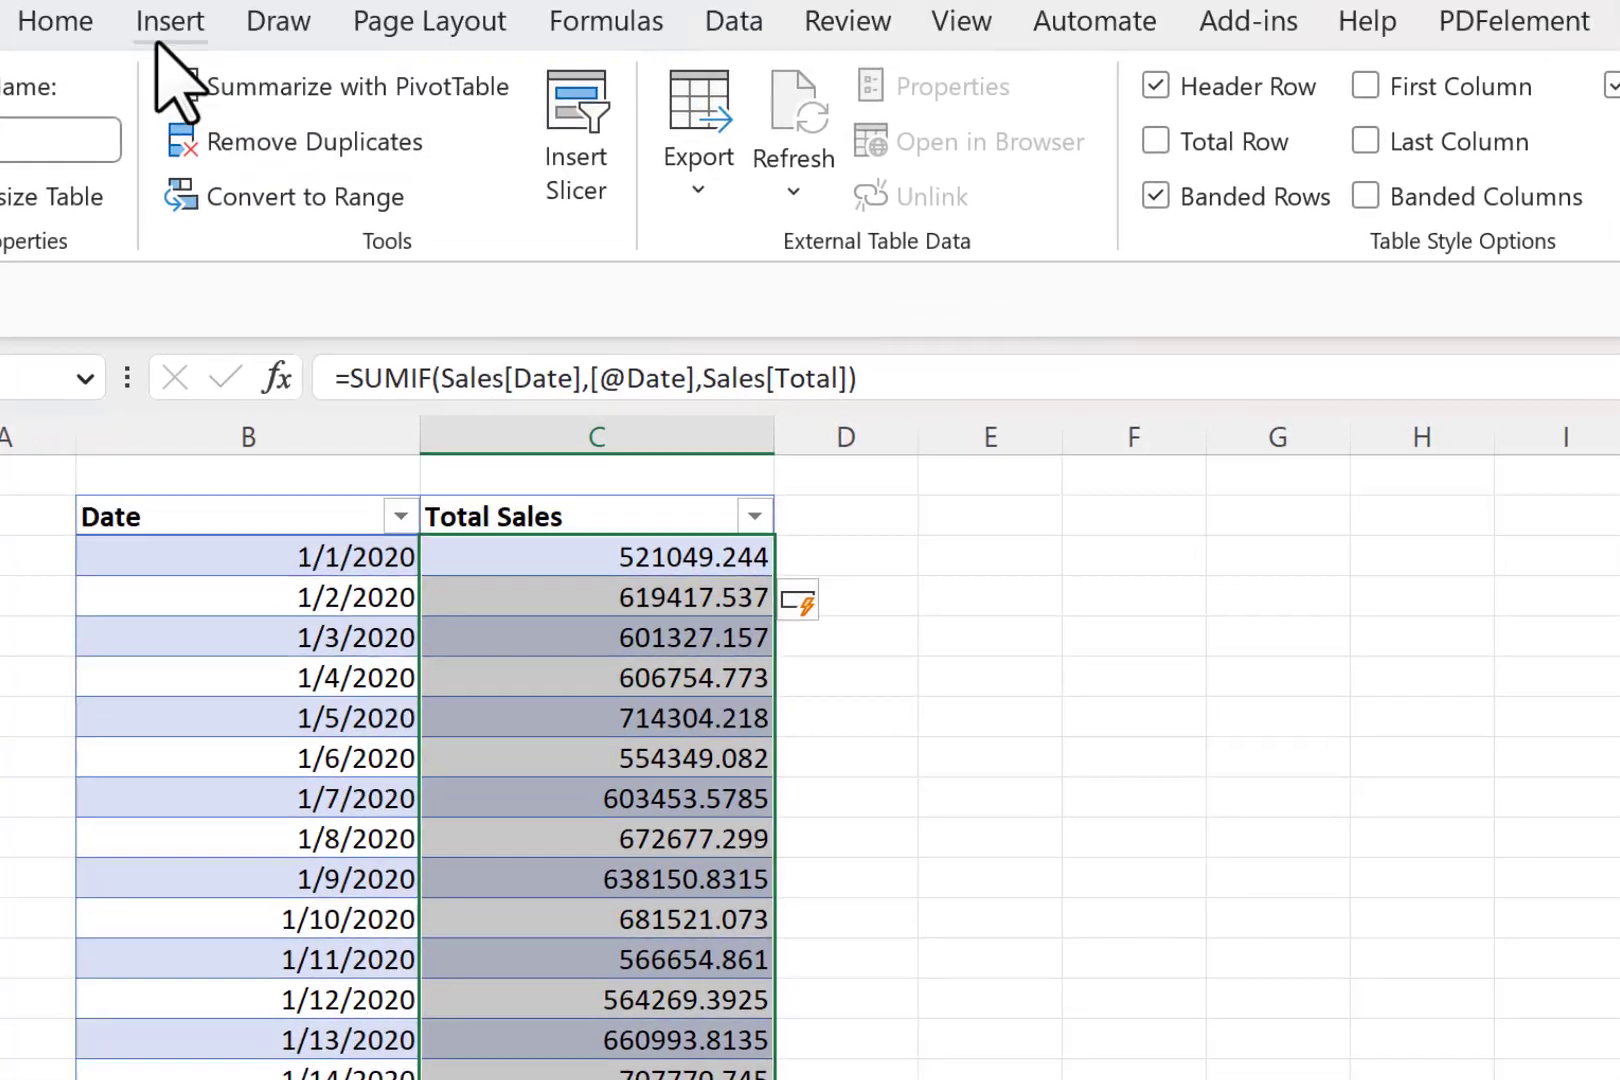
click(55, 22)
click(1390, 170)
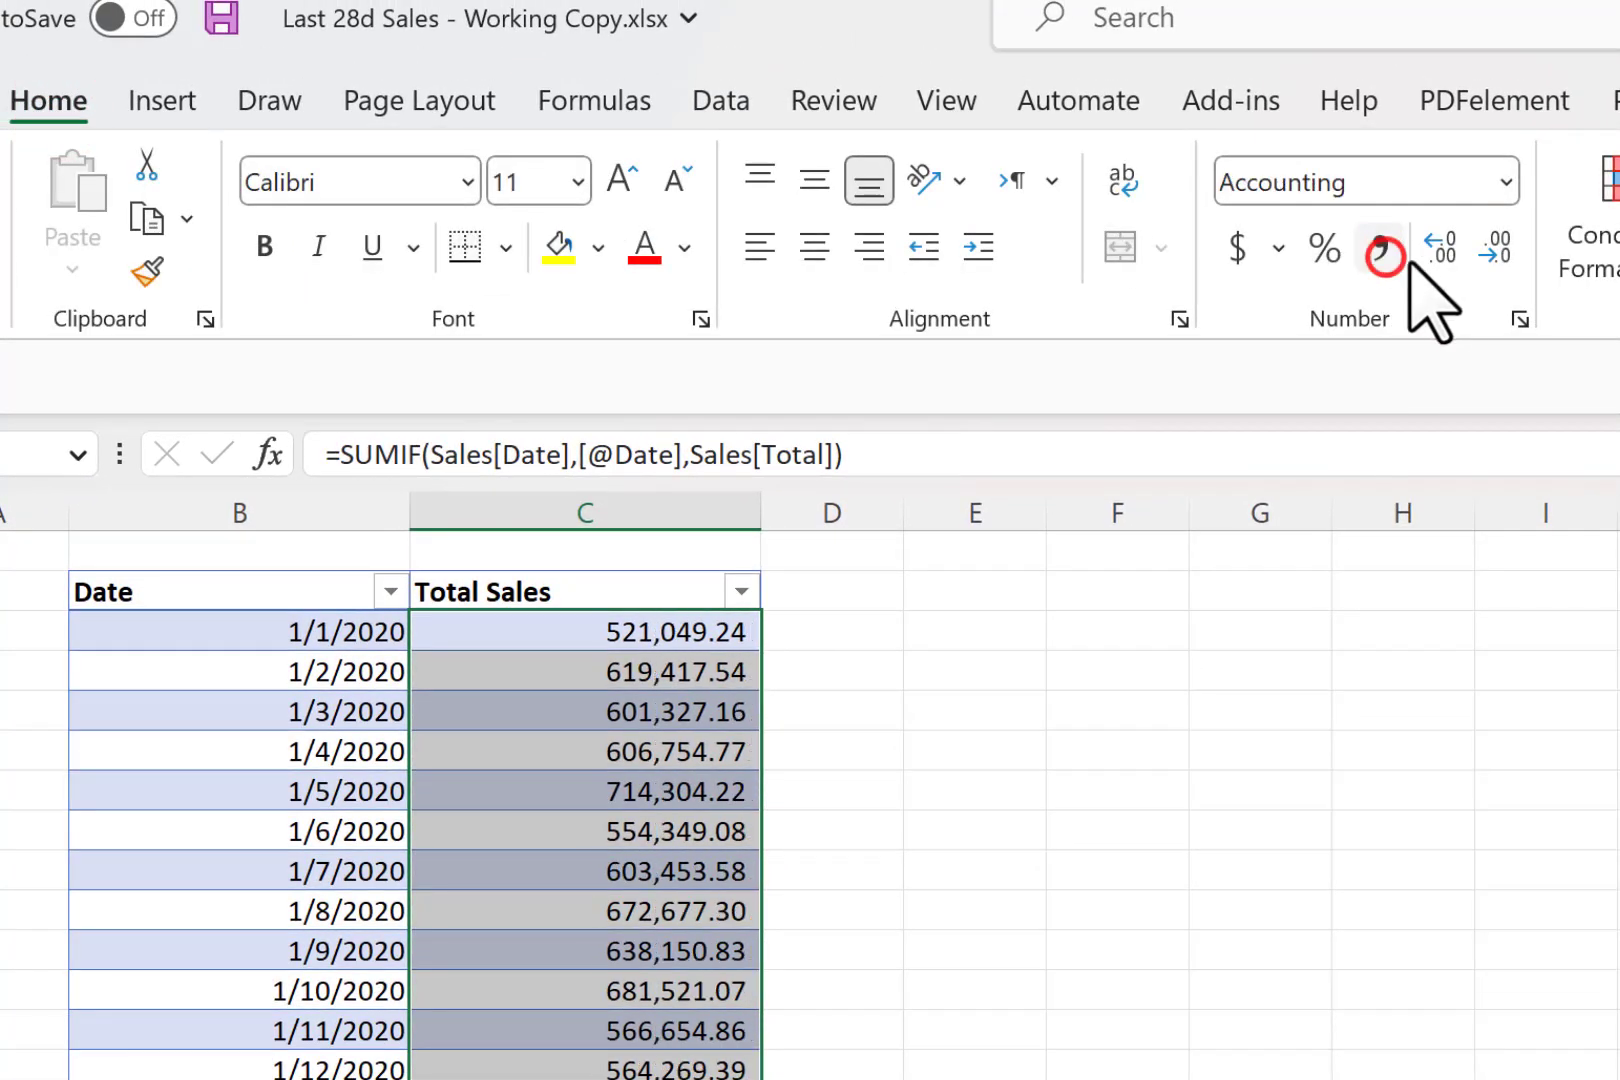
double_click(1494, 250)
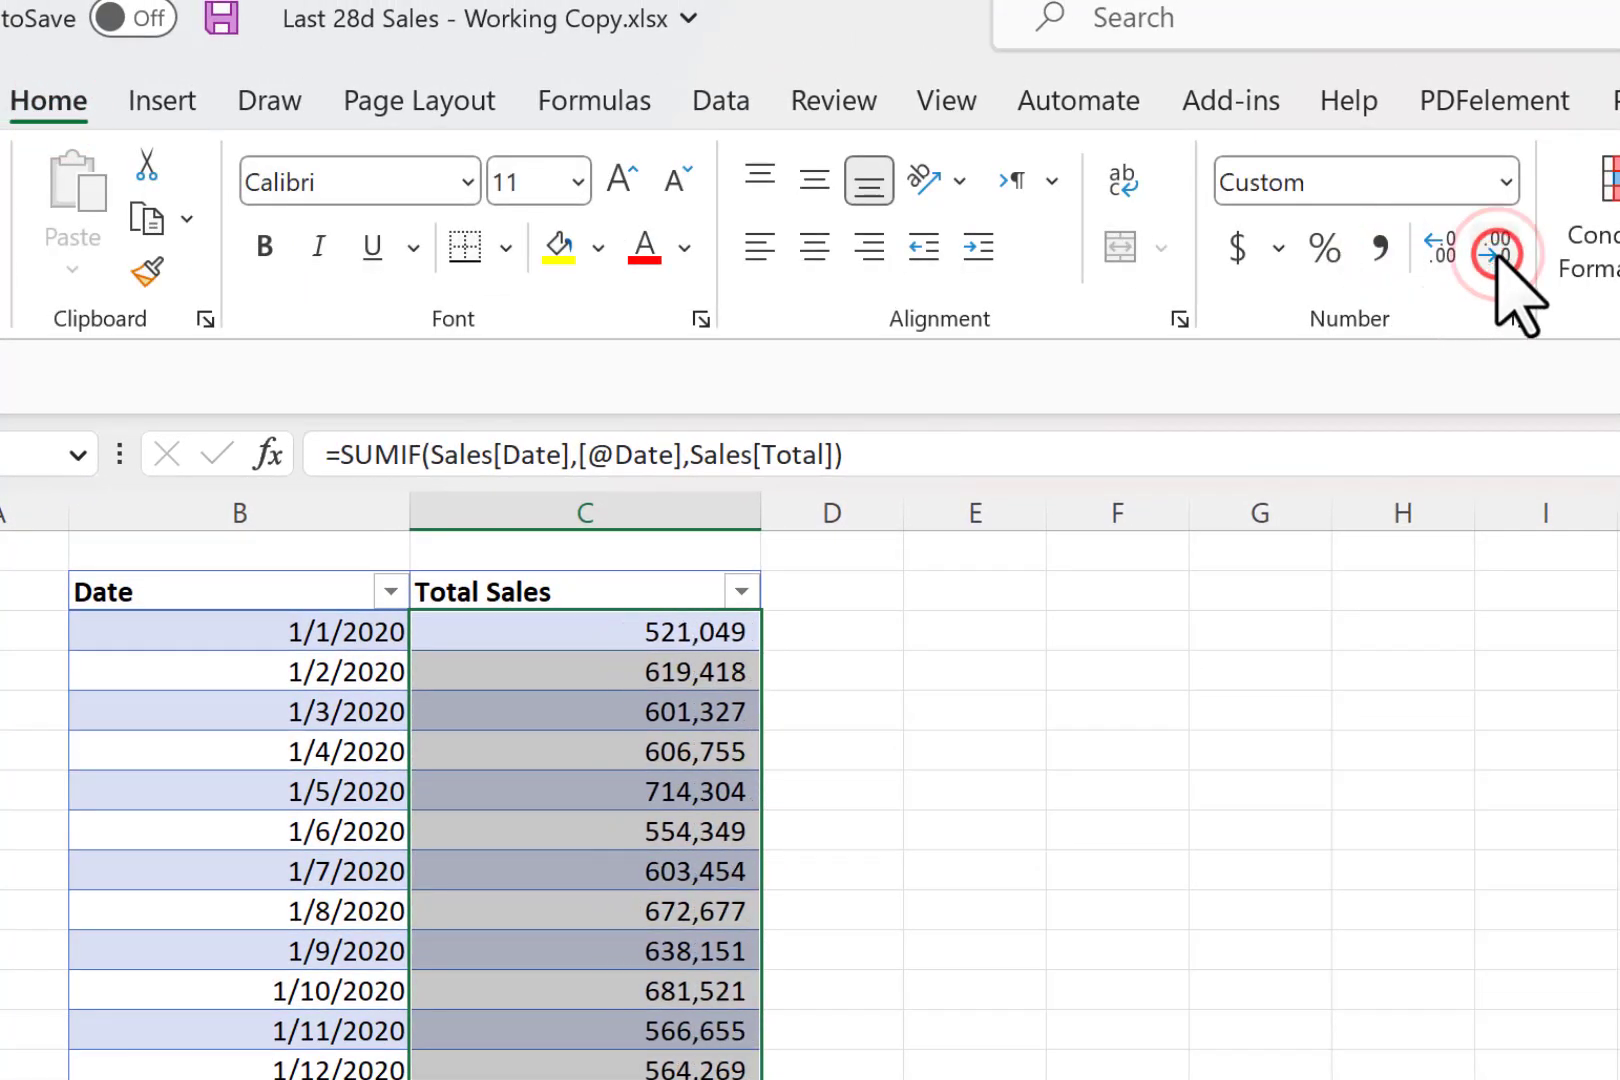
- Fit the Date and Total Sales columns to their contents and widen the empty column D to about twice its width
click(712, 745)
drag(754, 521, 622, 520)
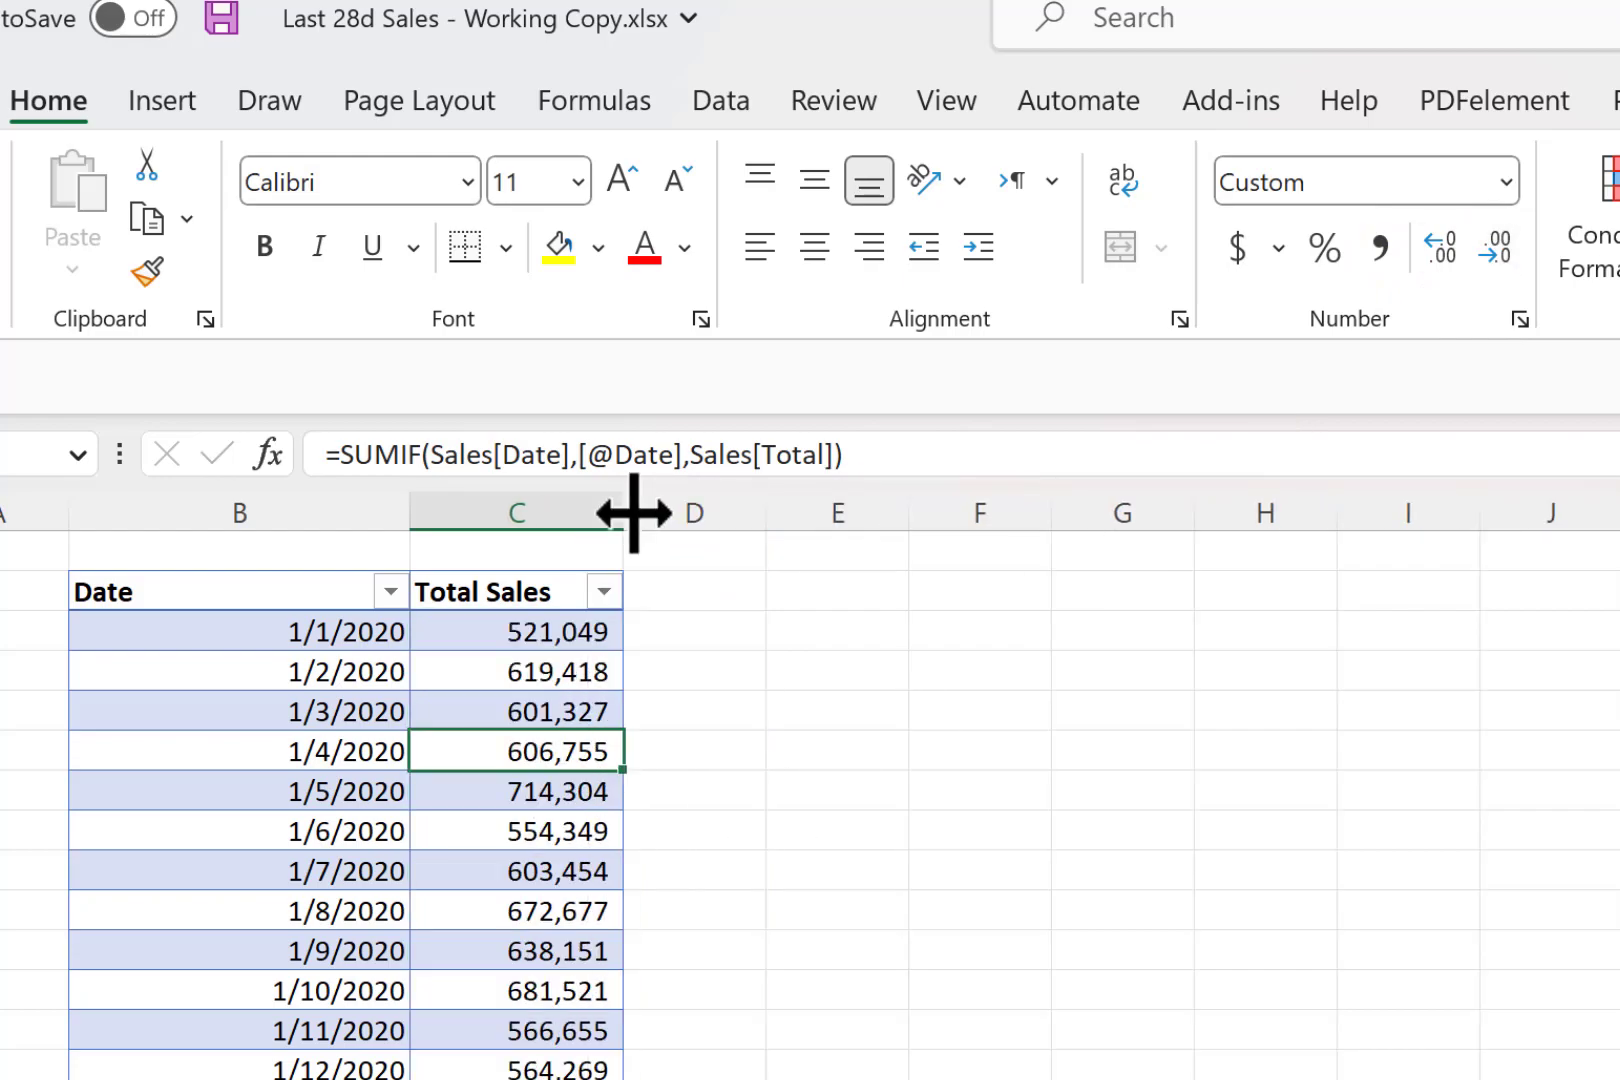
double_click(634, 513)
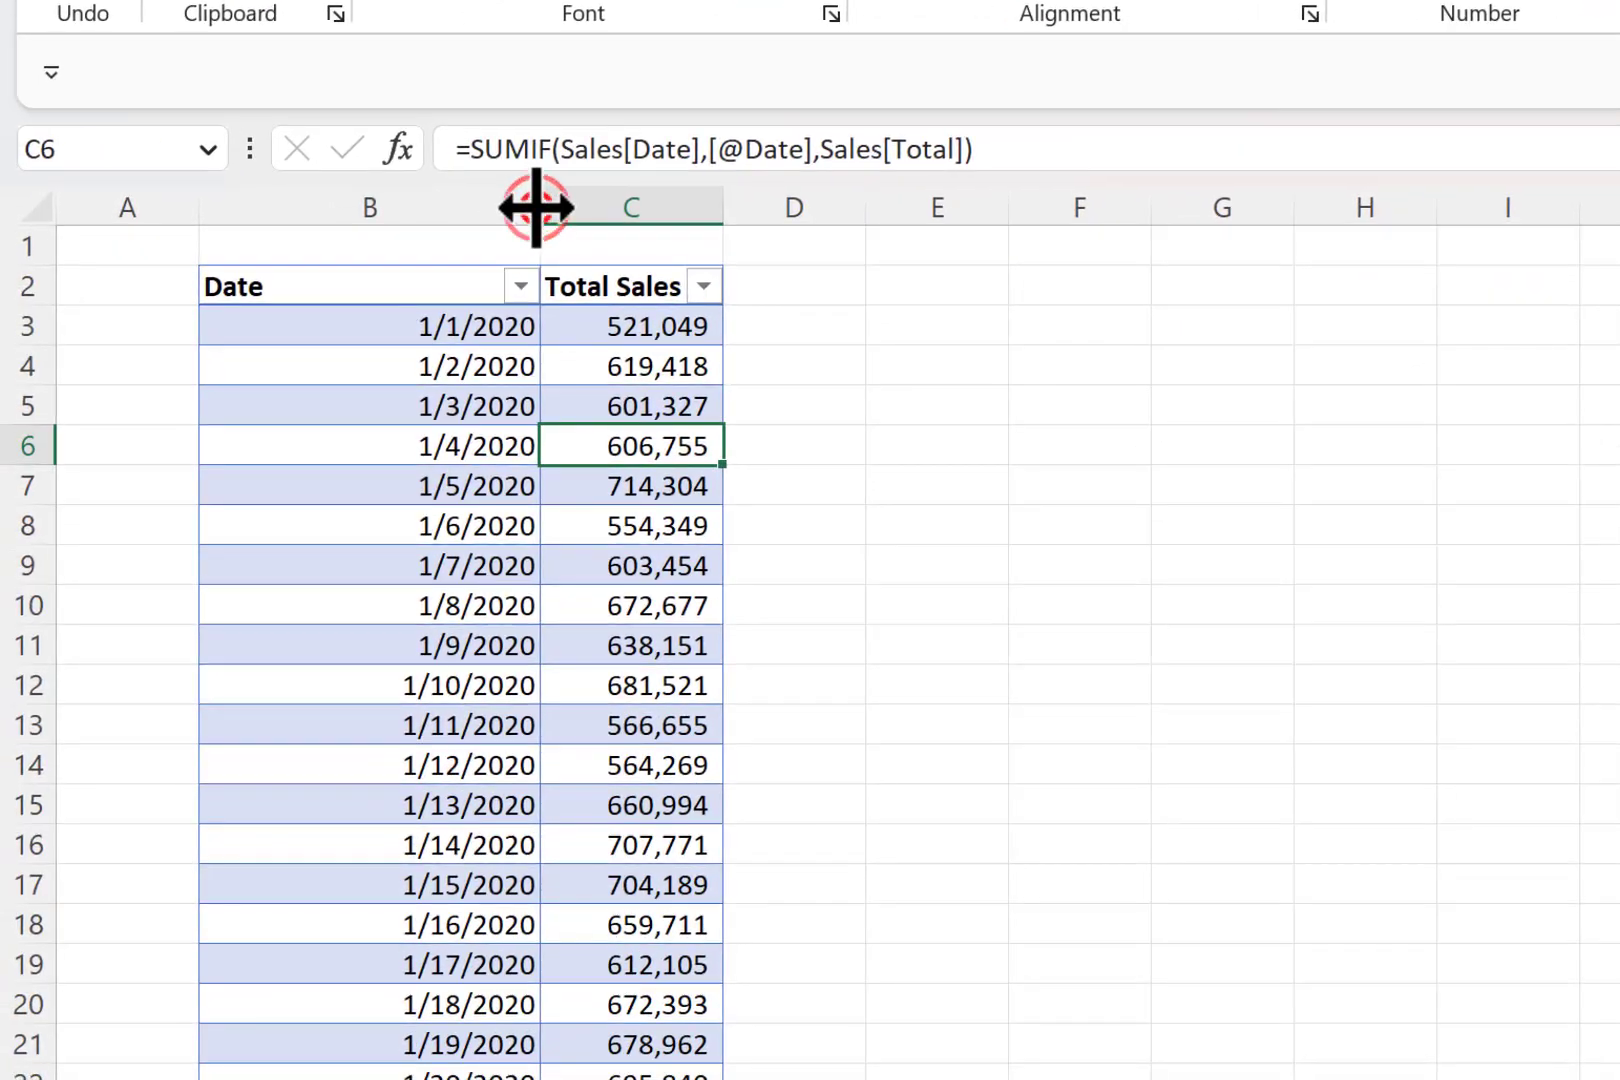
double_click(536, 207)
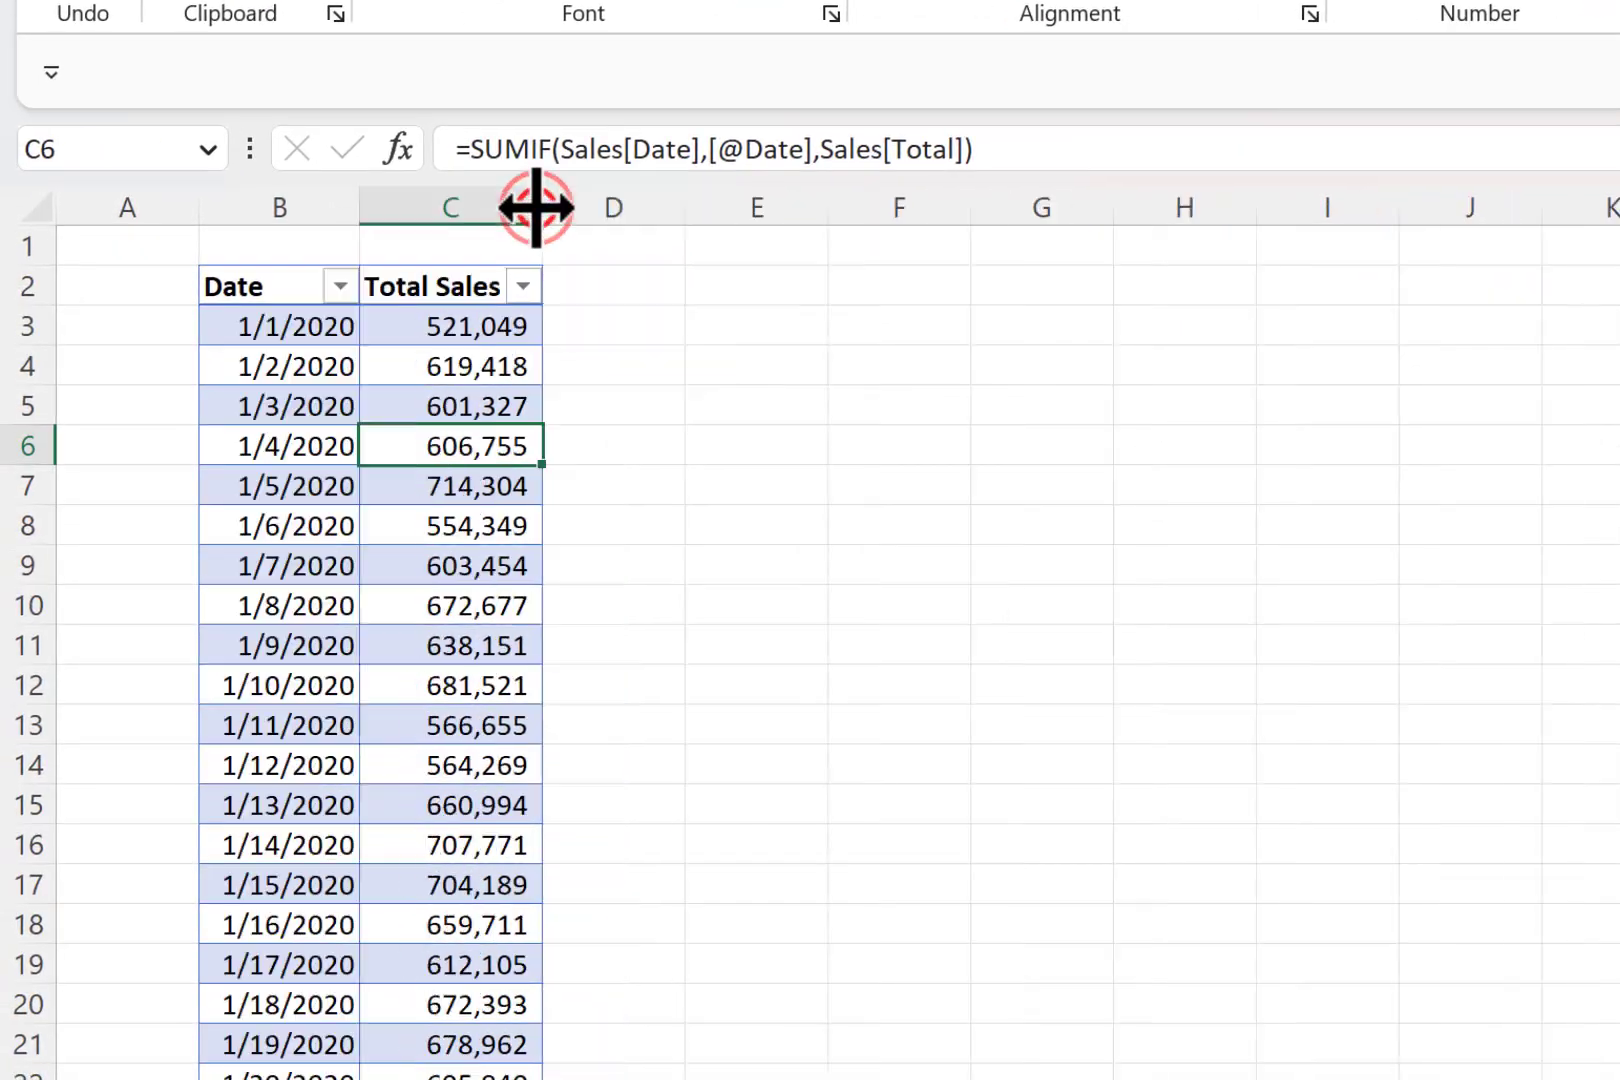
click(507, 325)
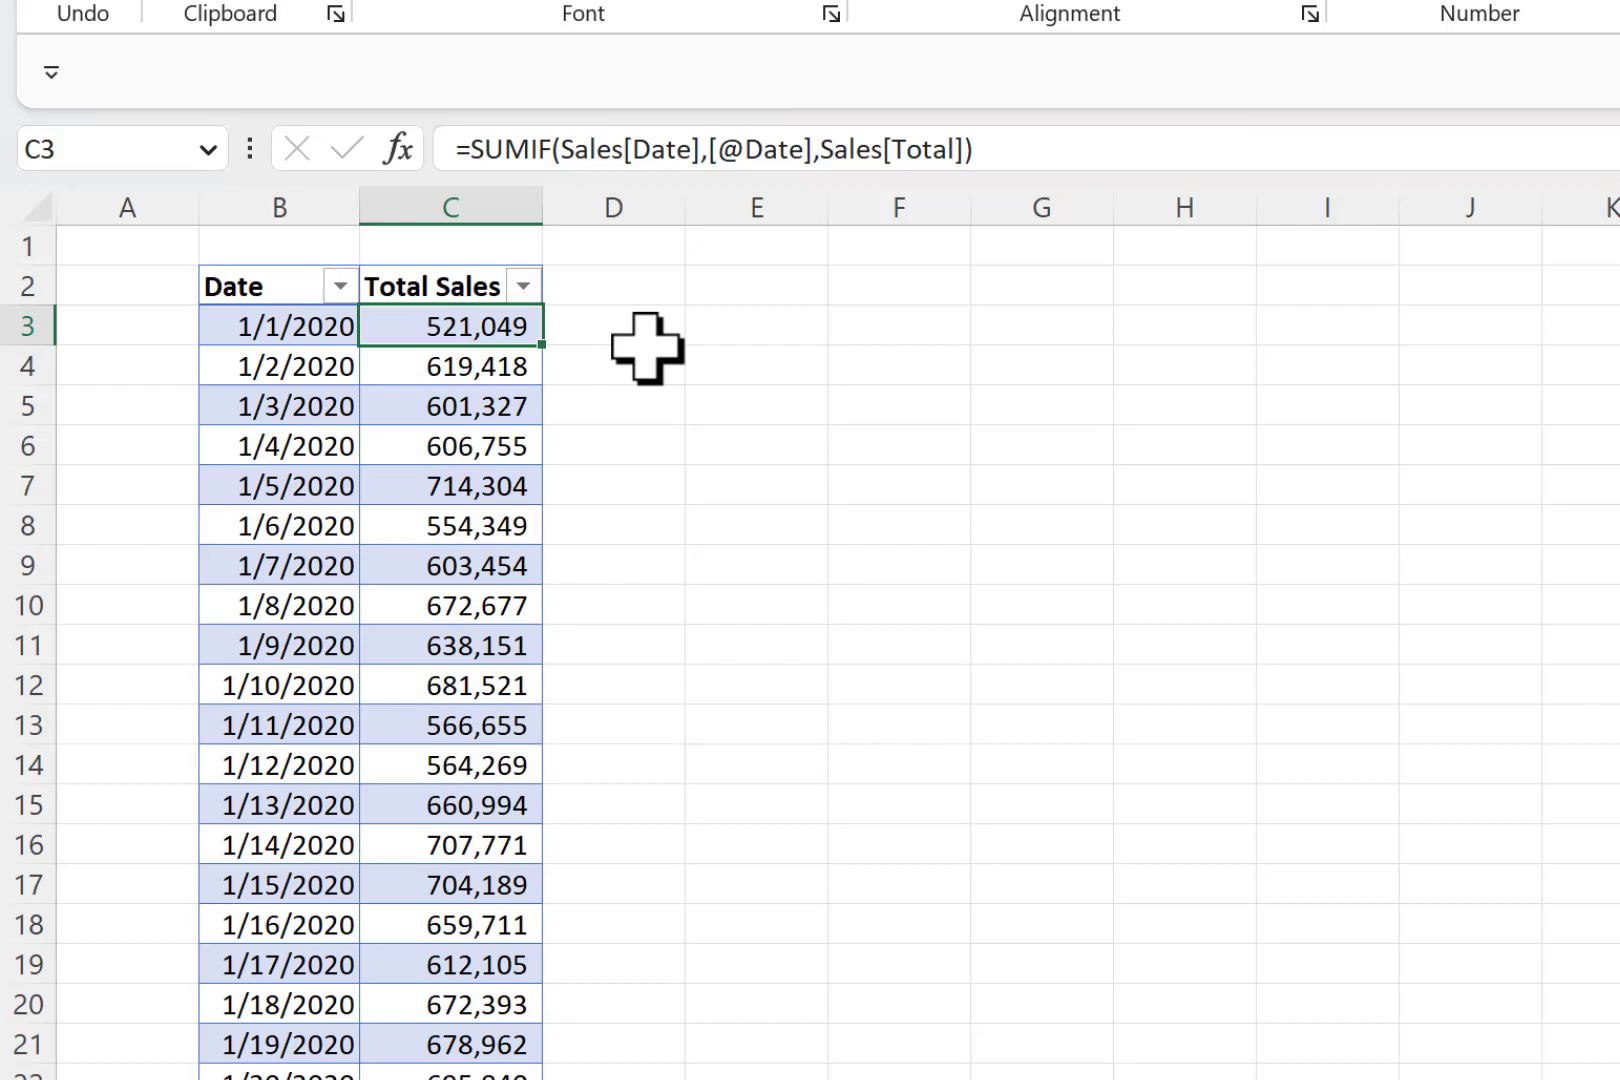
drag(691, 217, 886, 224)
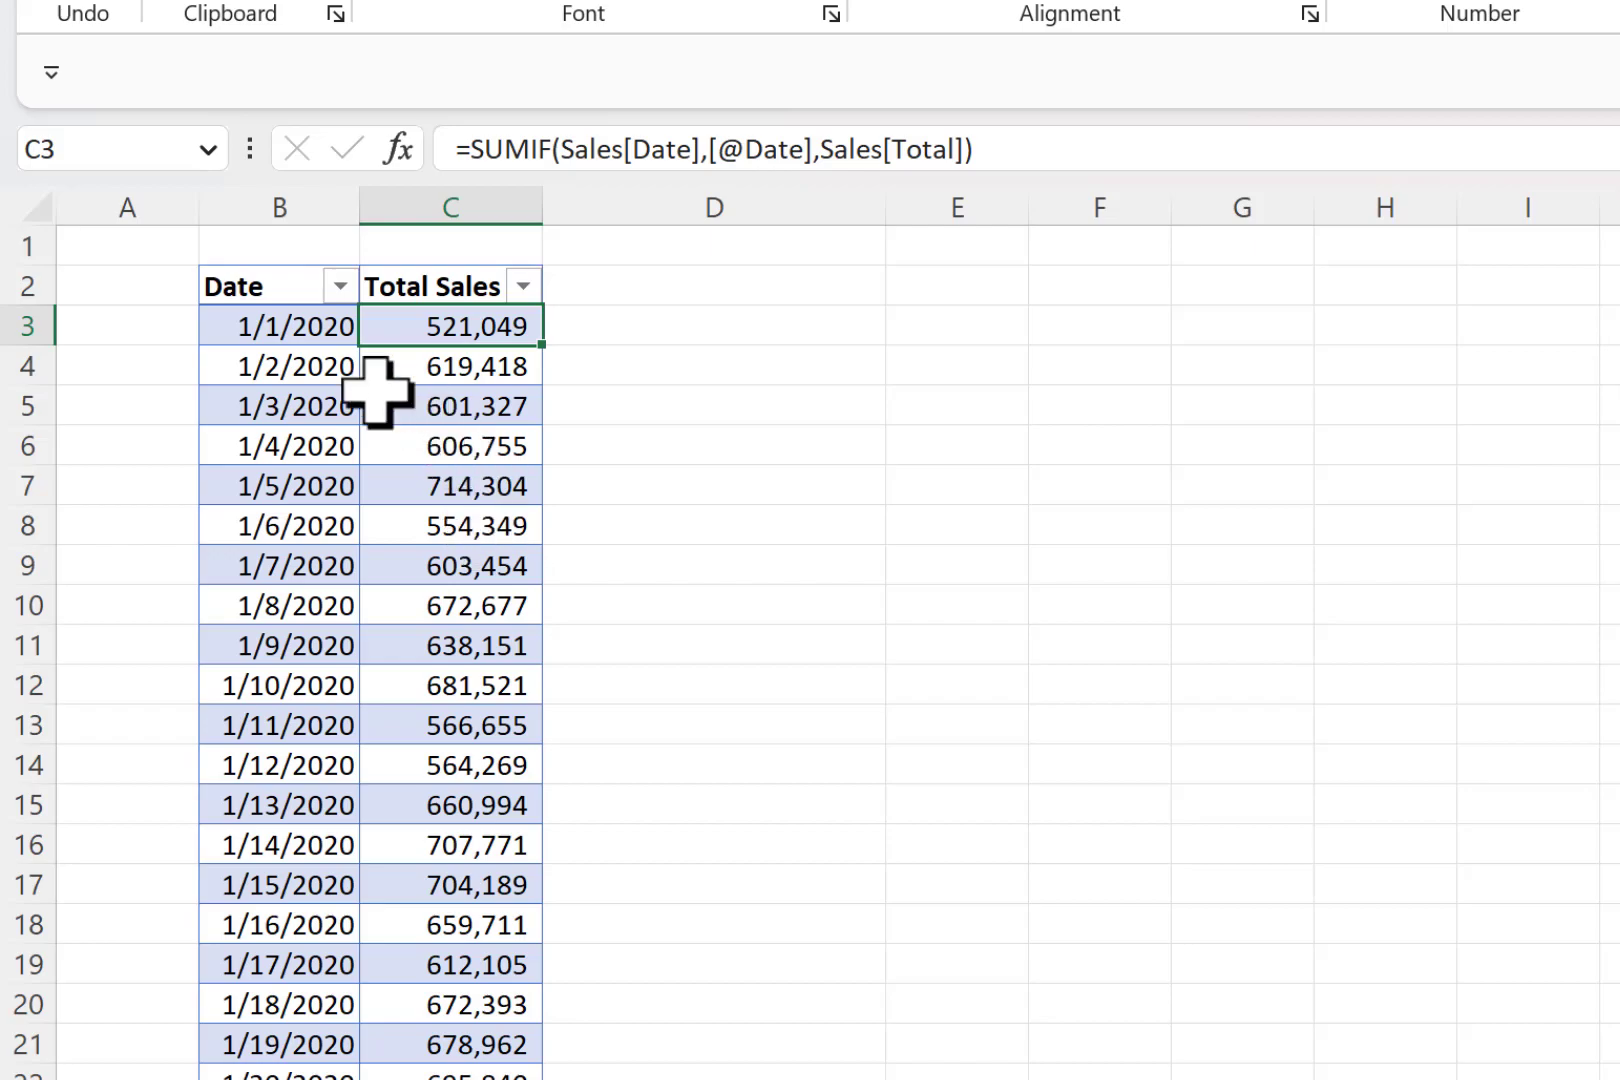
- Begin a SUMIFS formula in D3 with Total Sales as the sum range and Date as the first criteria range
click(263, 327)
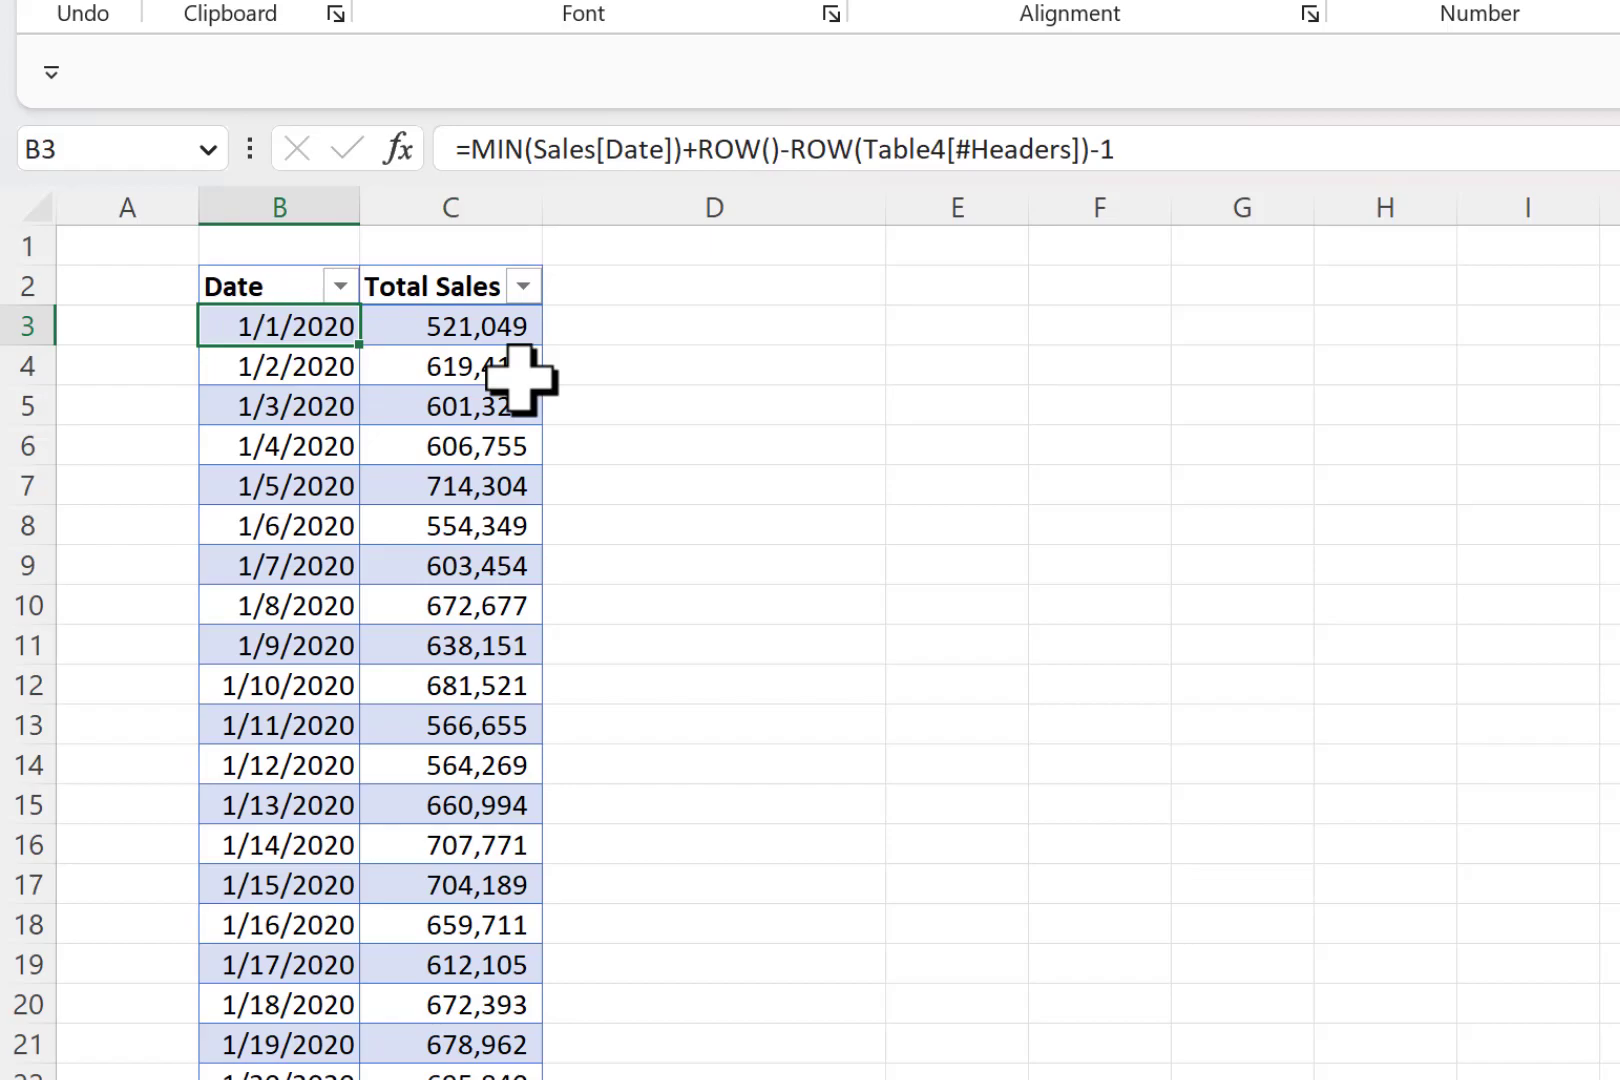
click(658, 334)
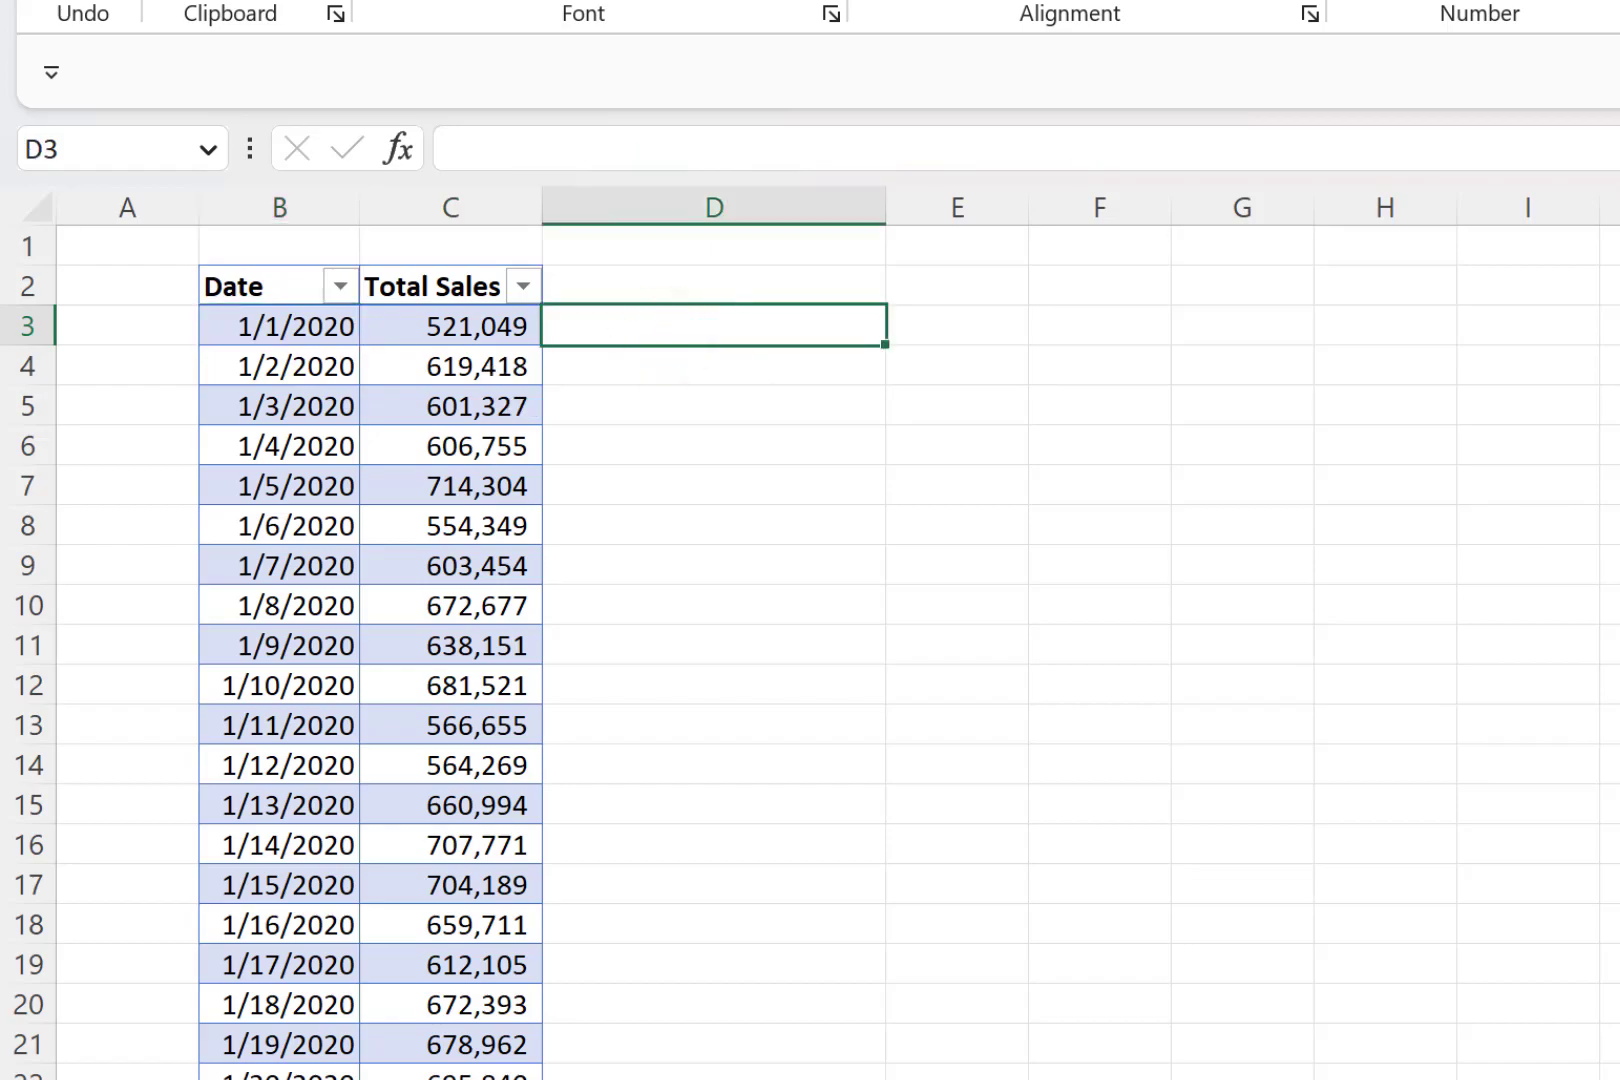
text(=sum)
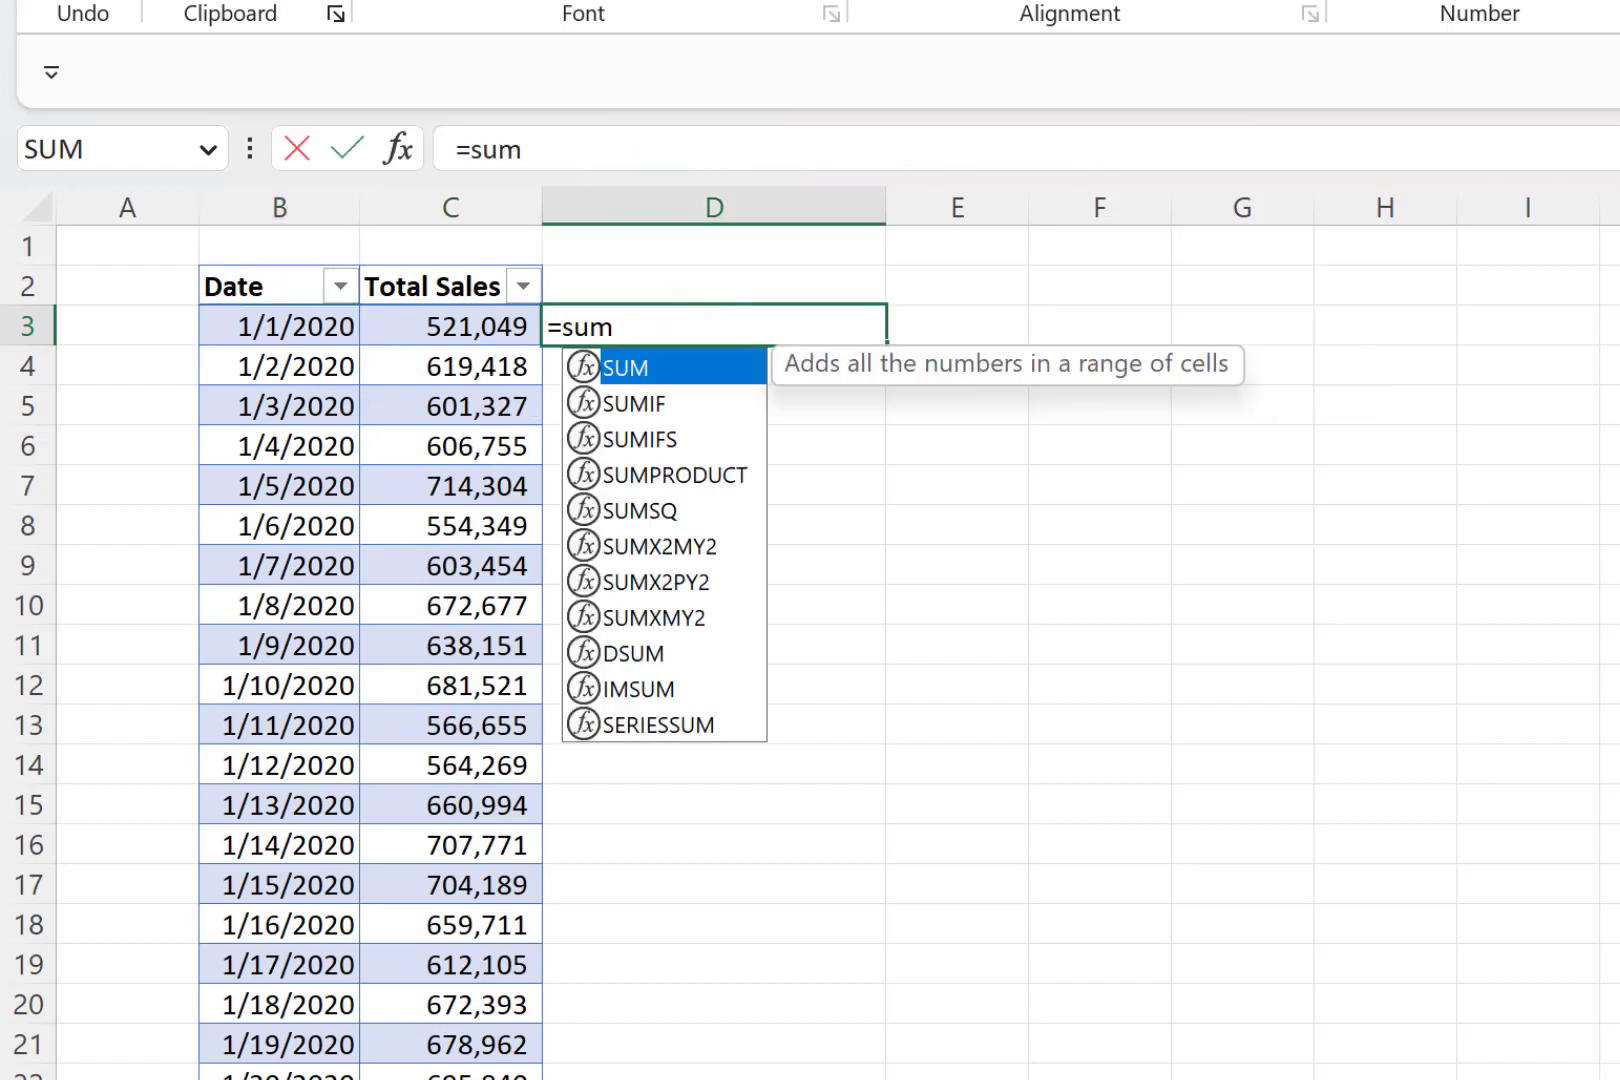
text(ifs)
key(Tab)
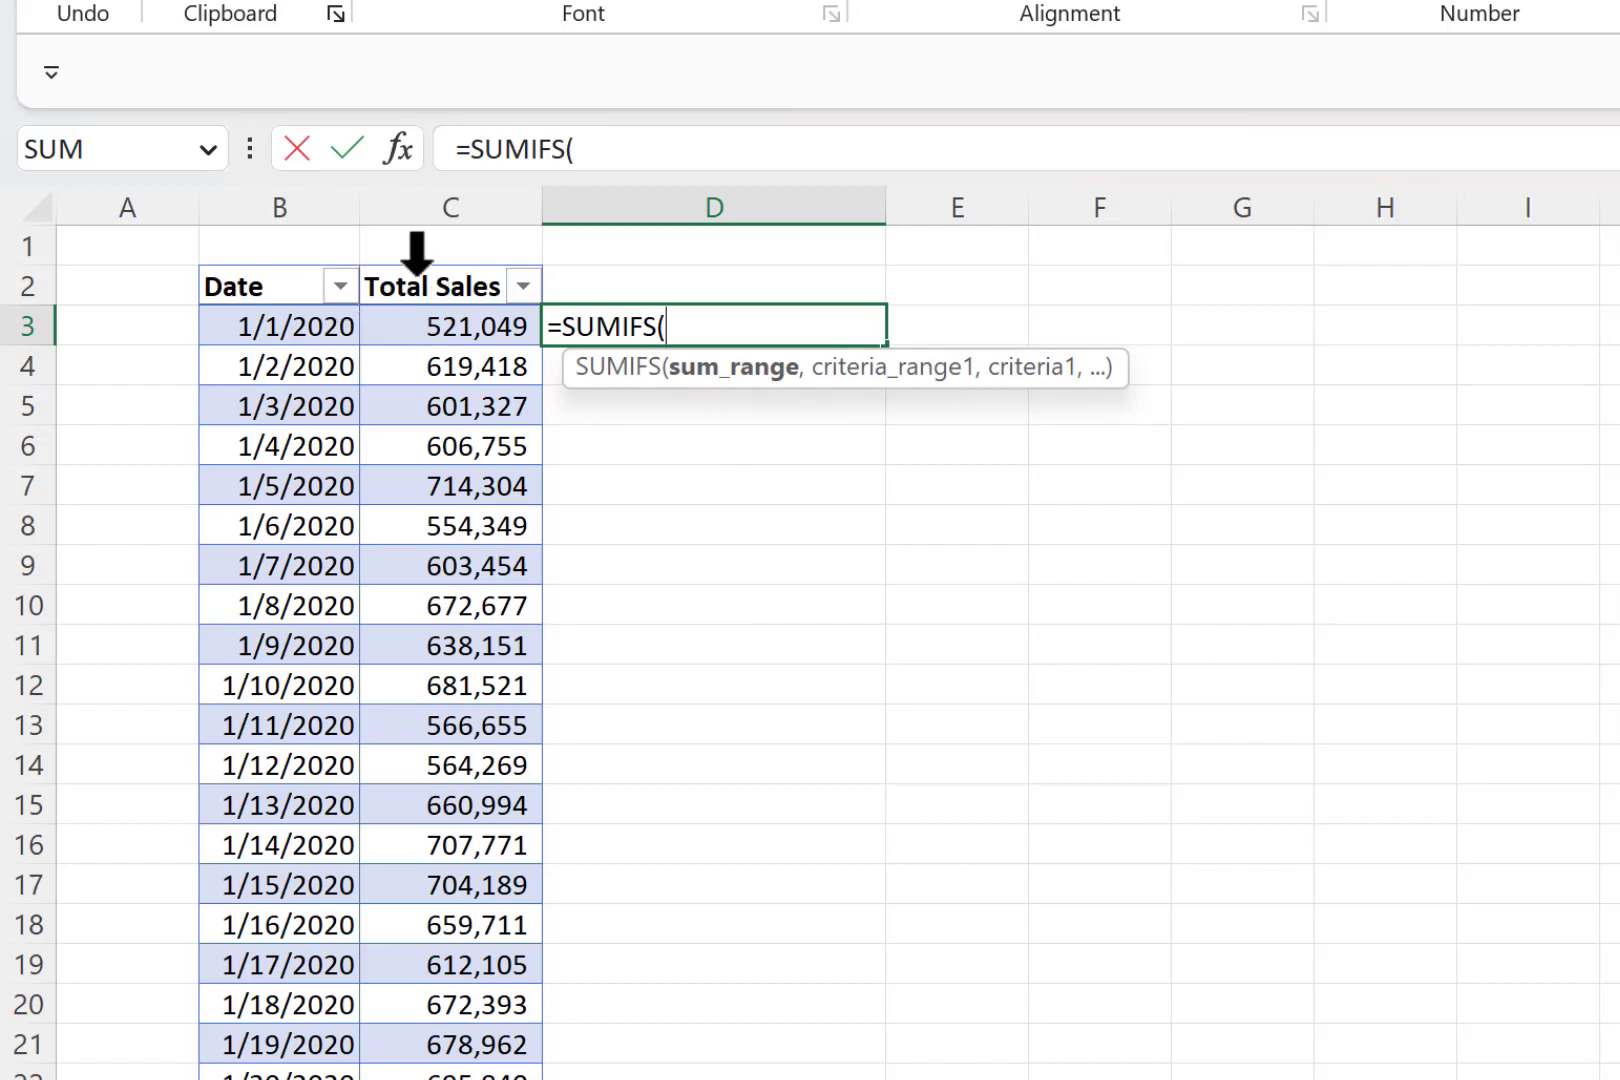
click(421, 250)
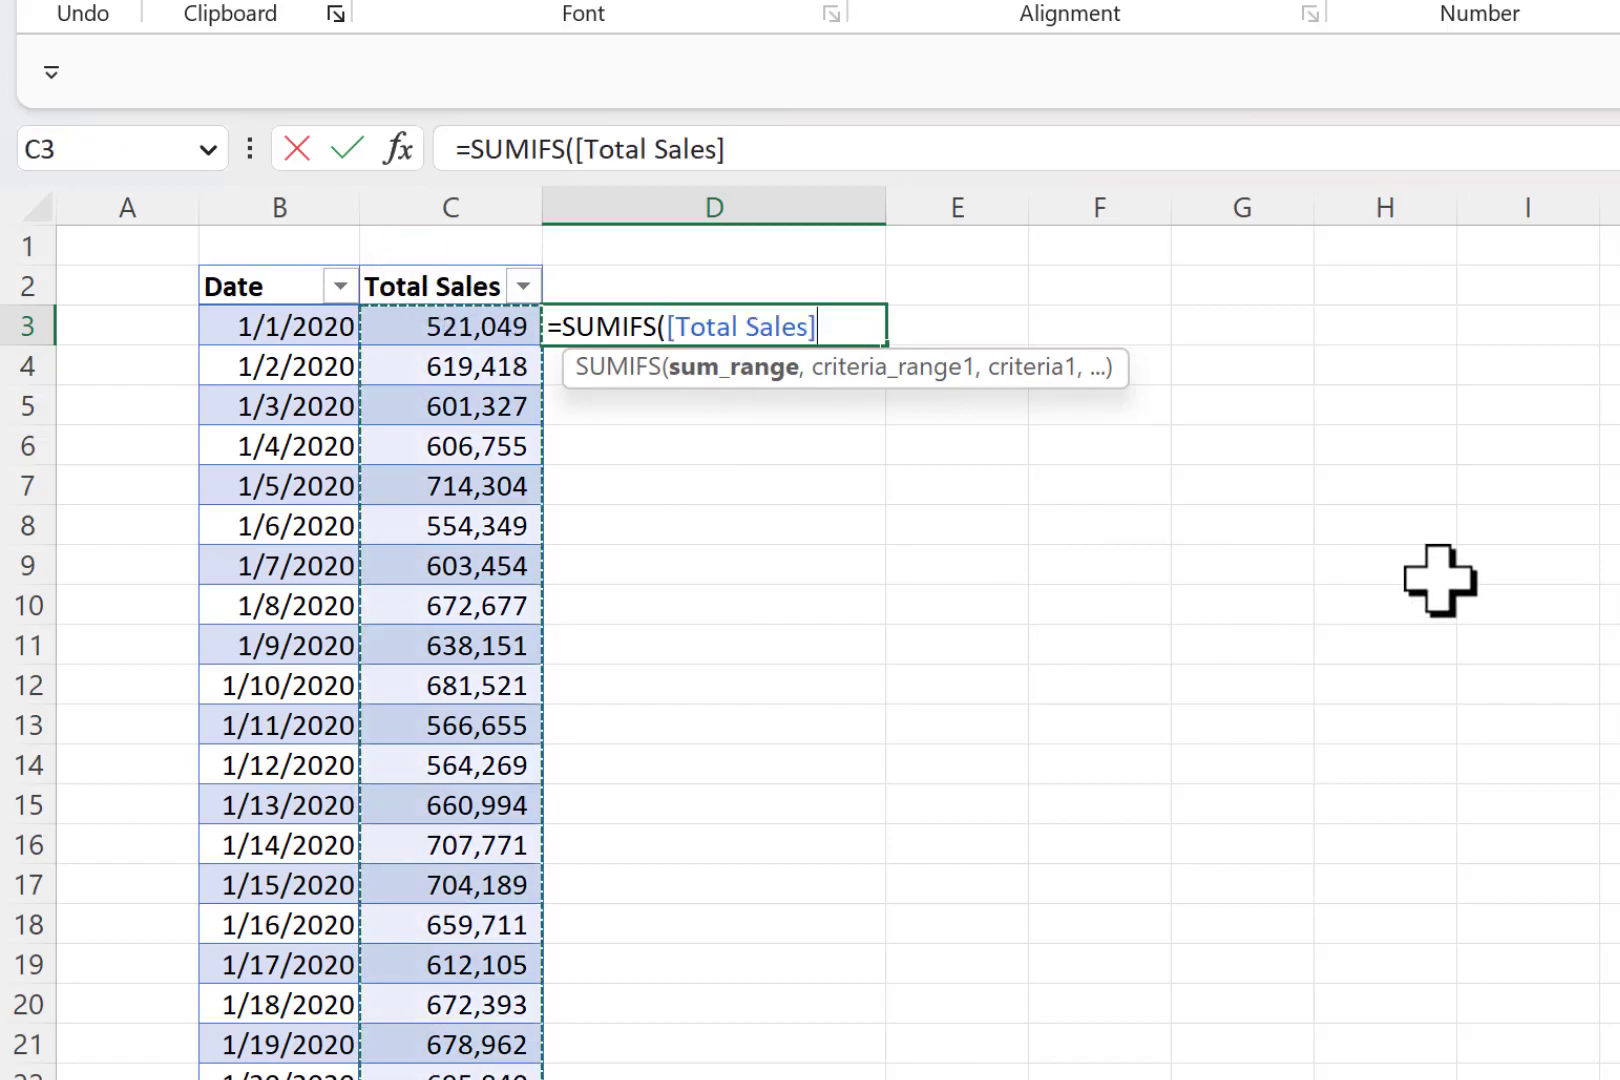
text(,)
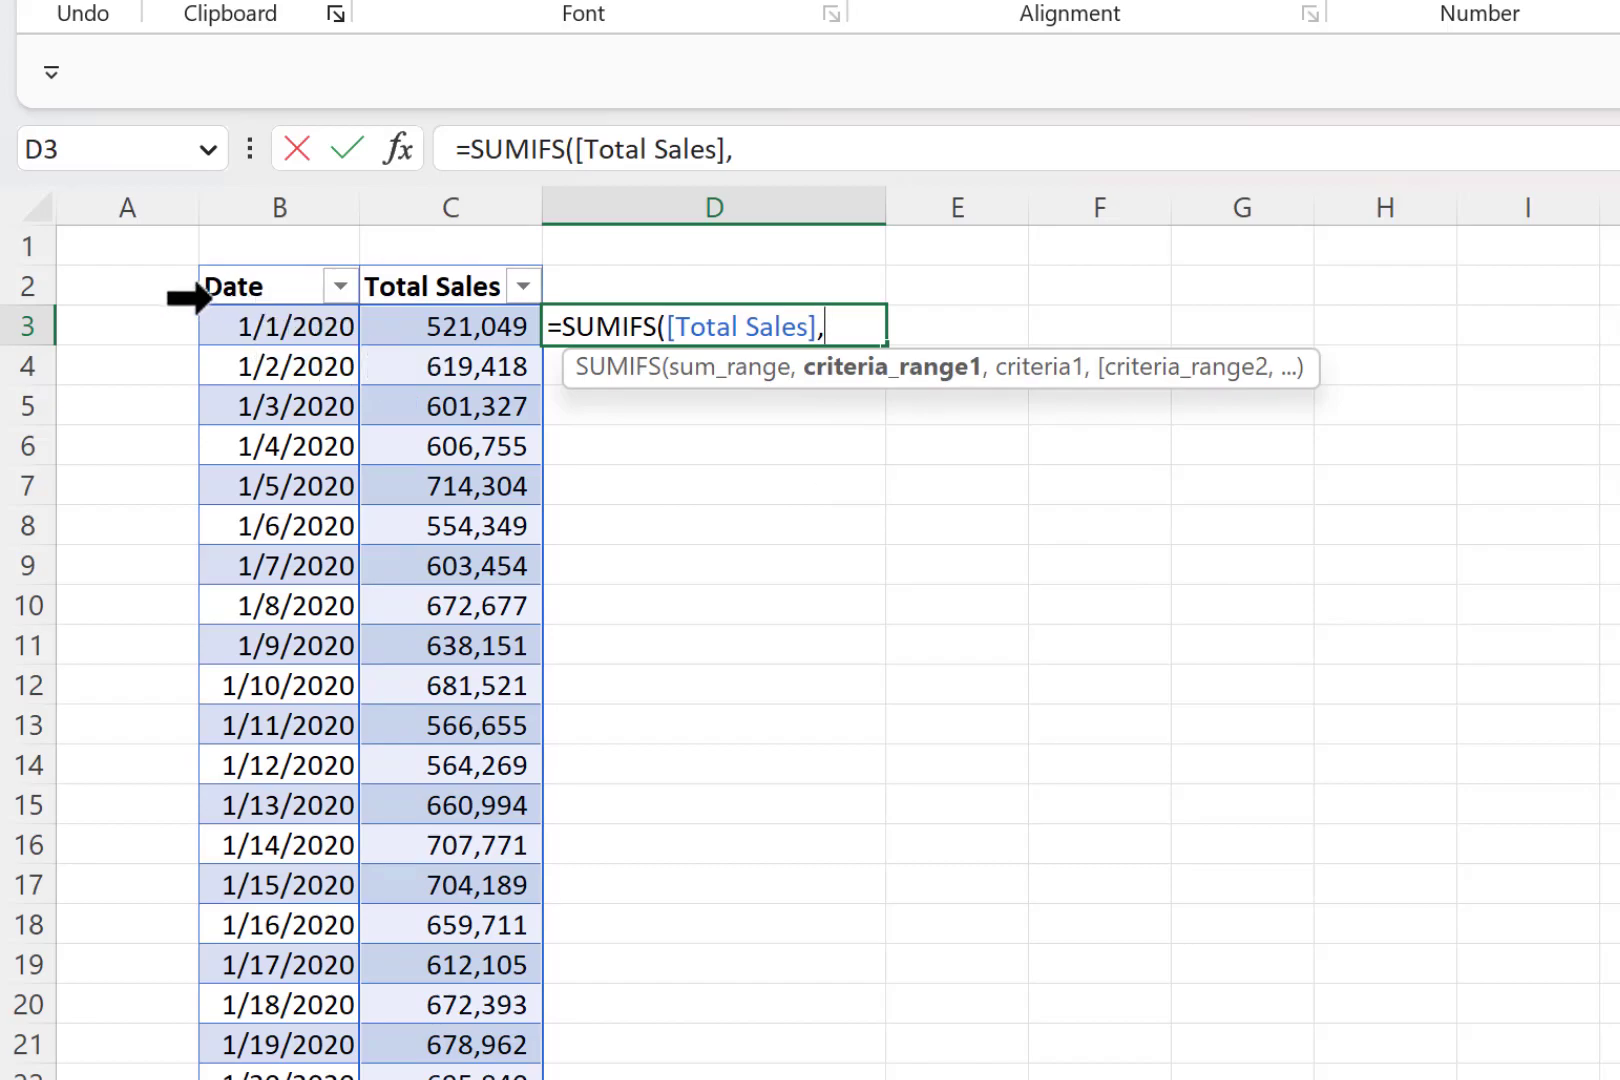
click(280, 272)
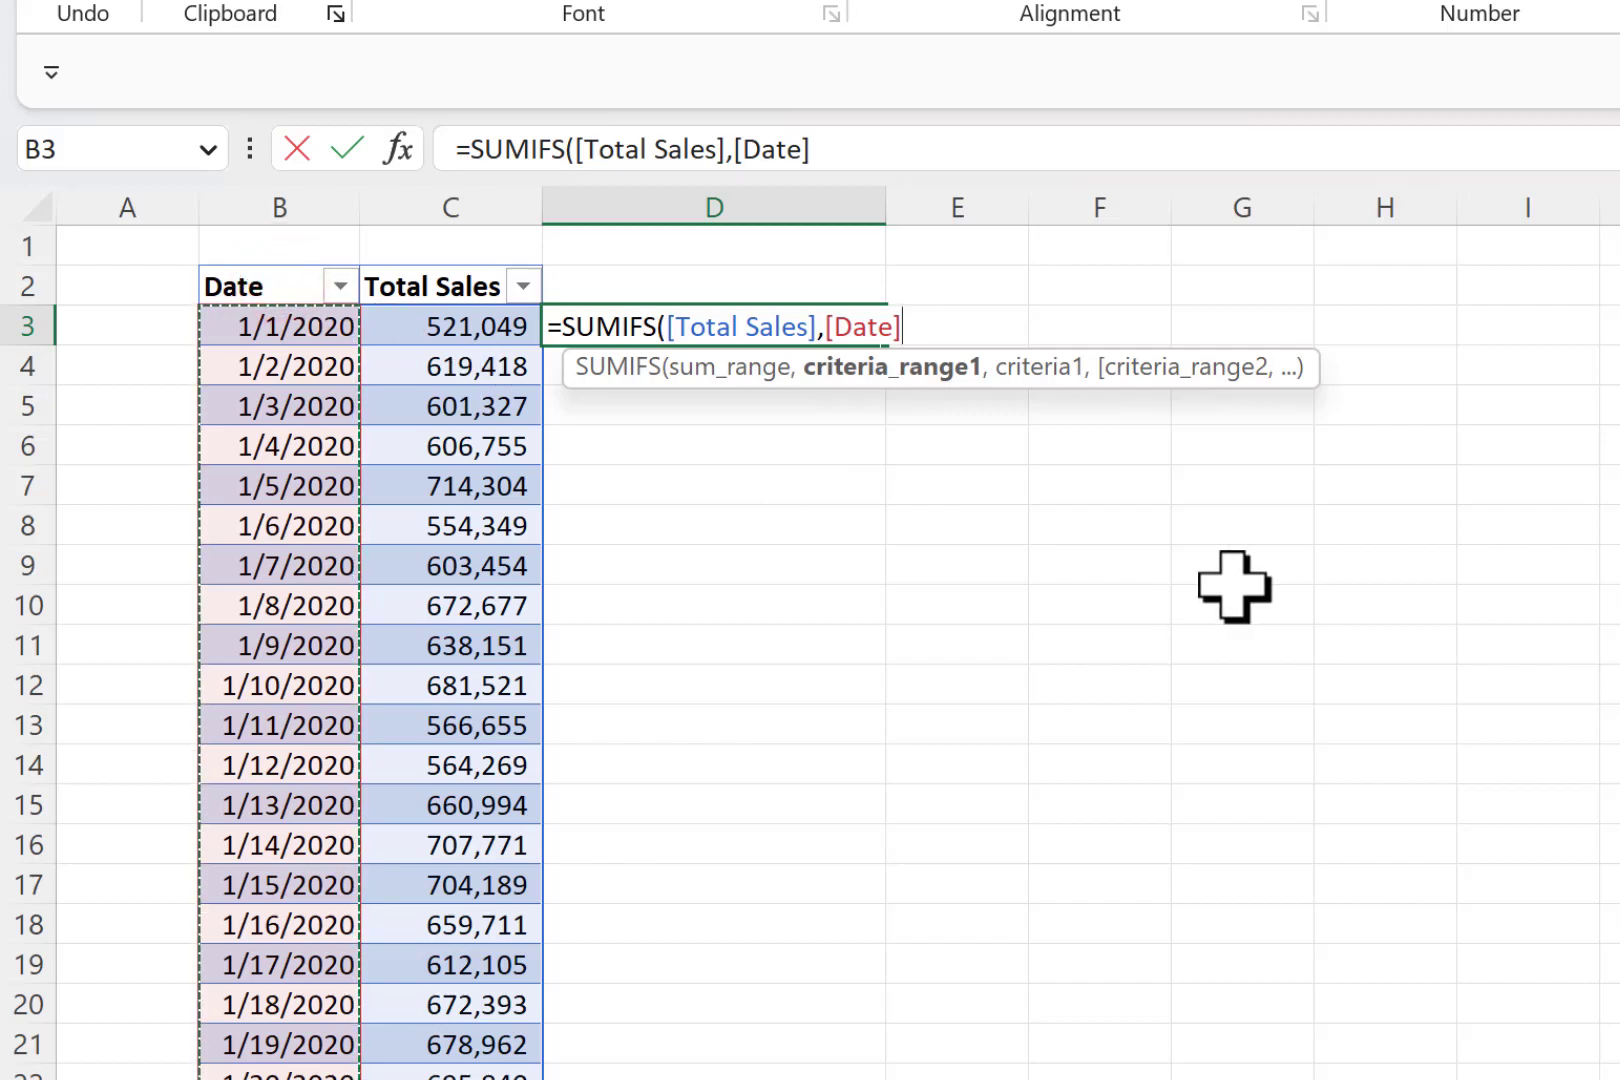
text(,)
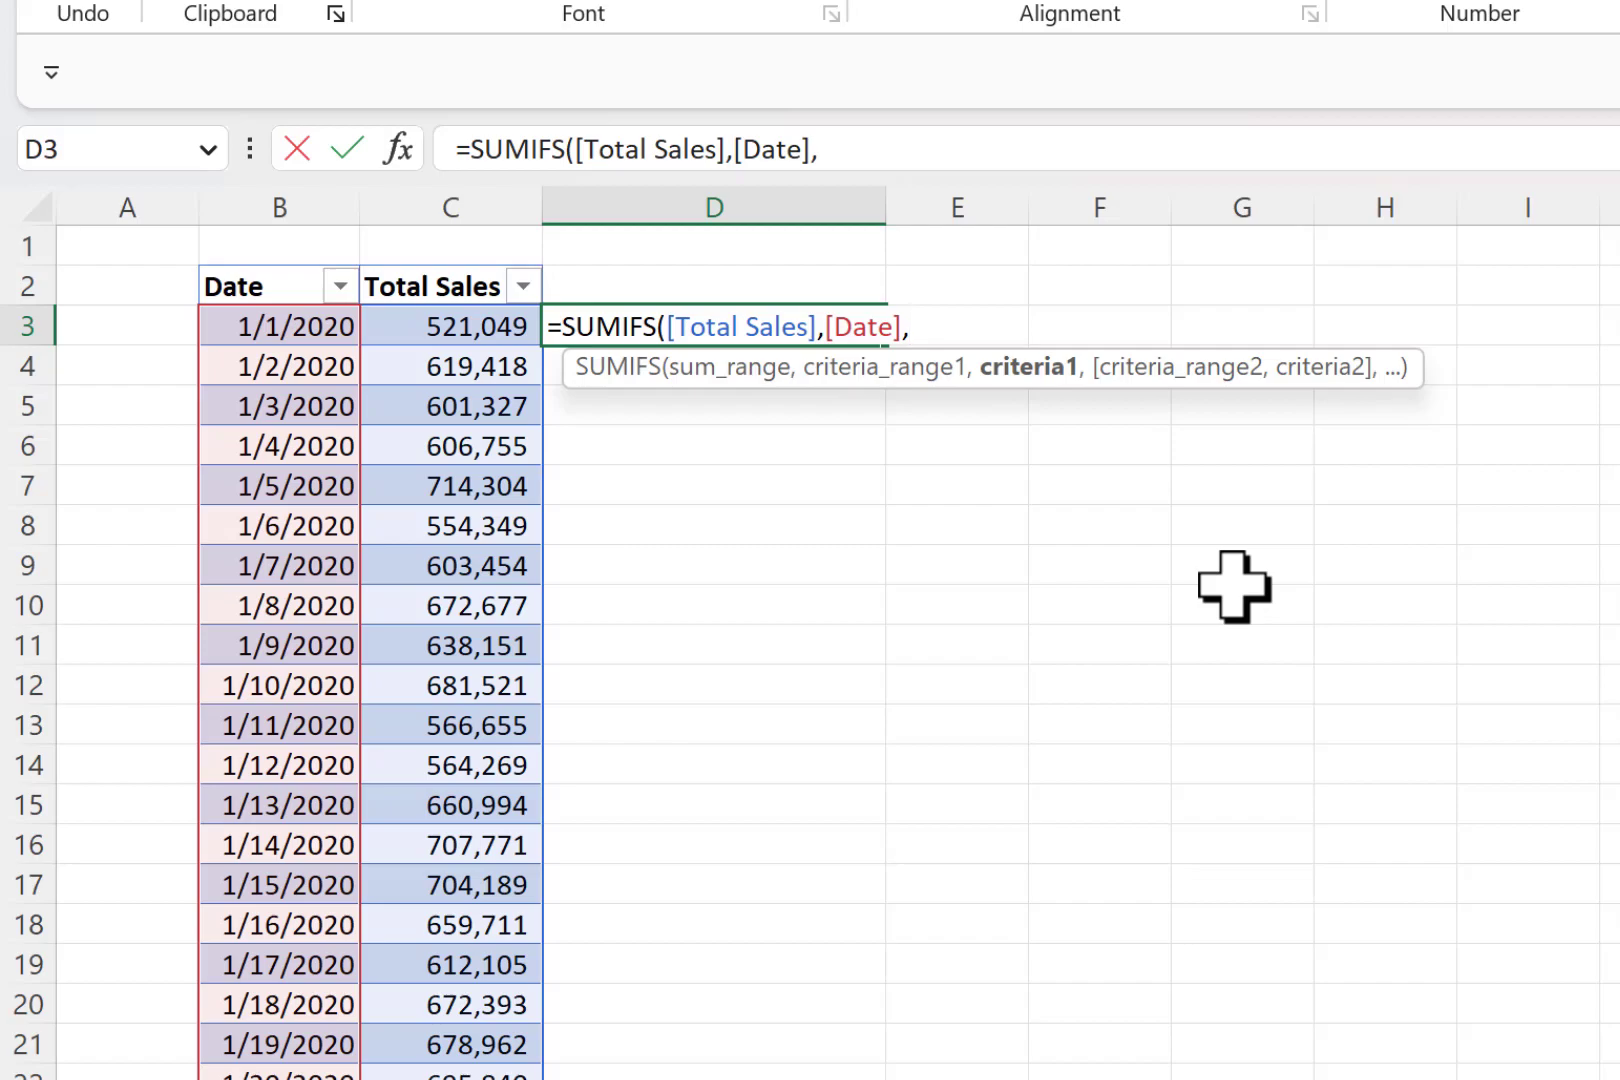
text("<="&)
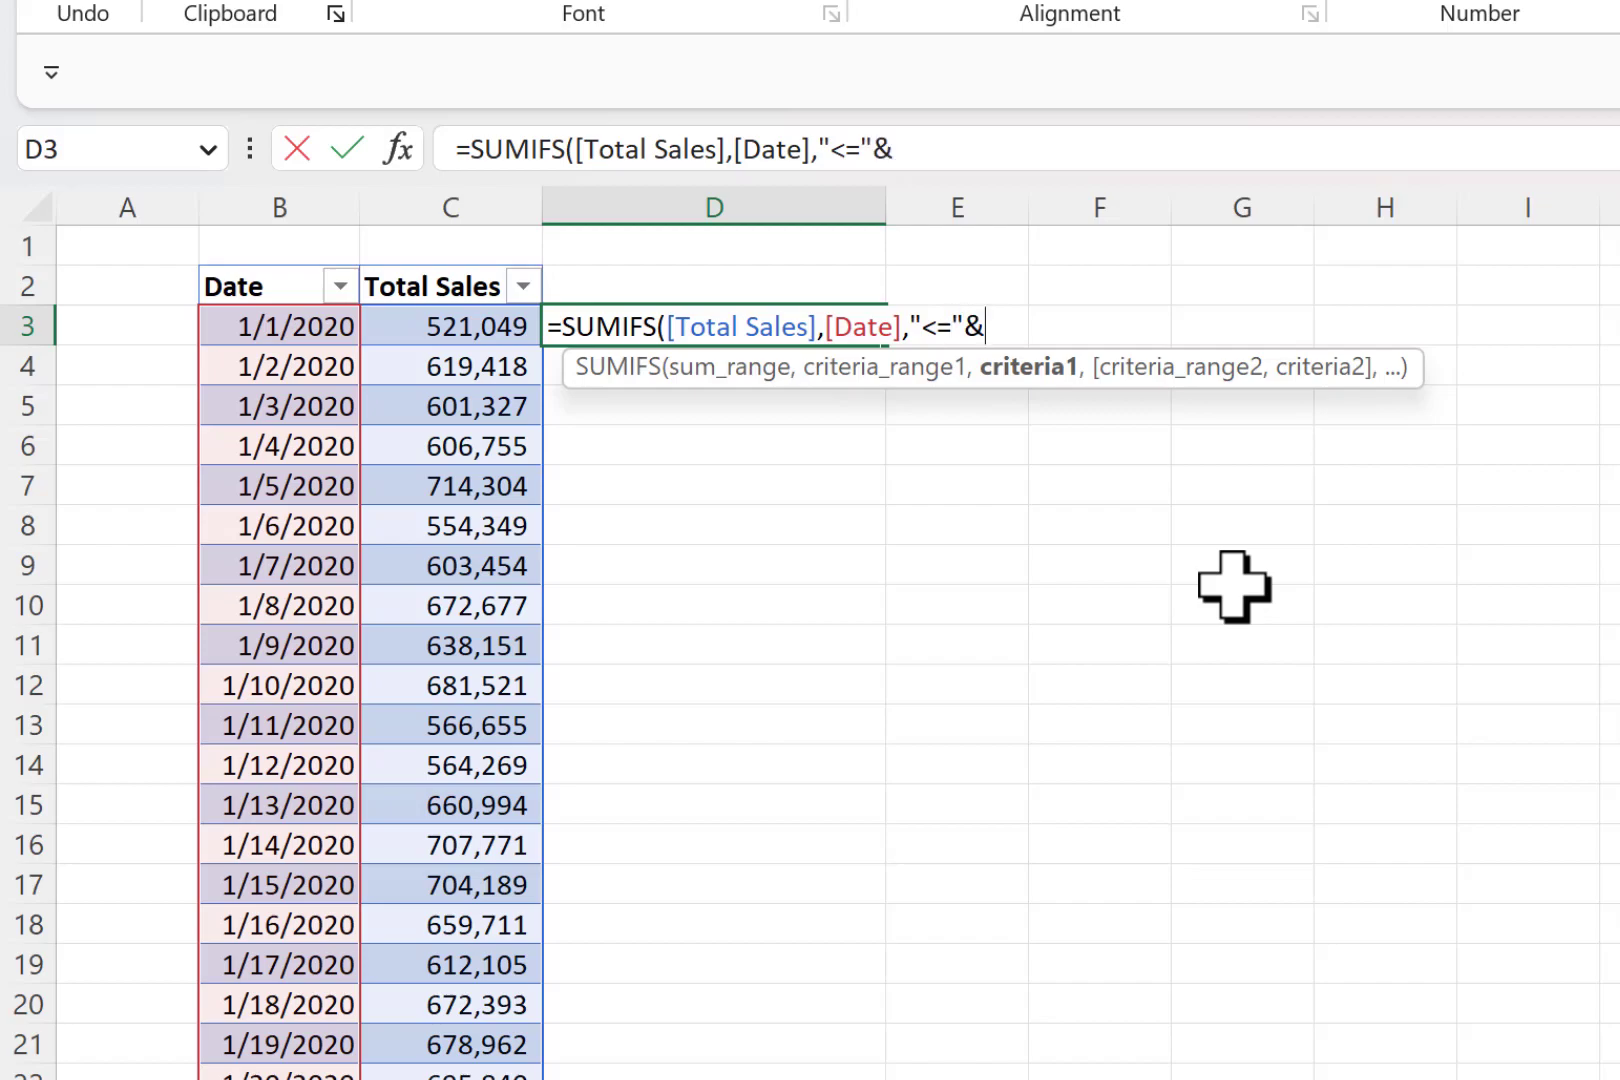
click(270, 328)
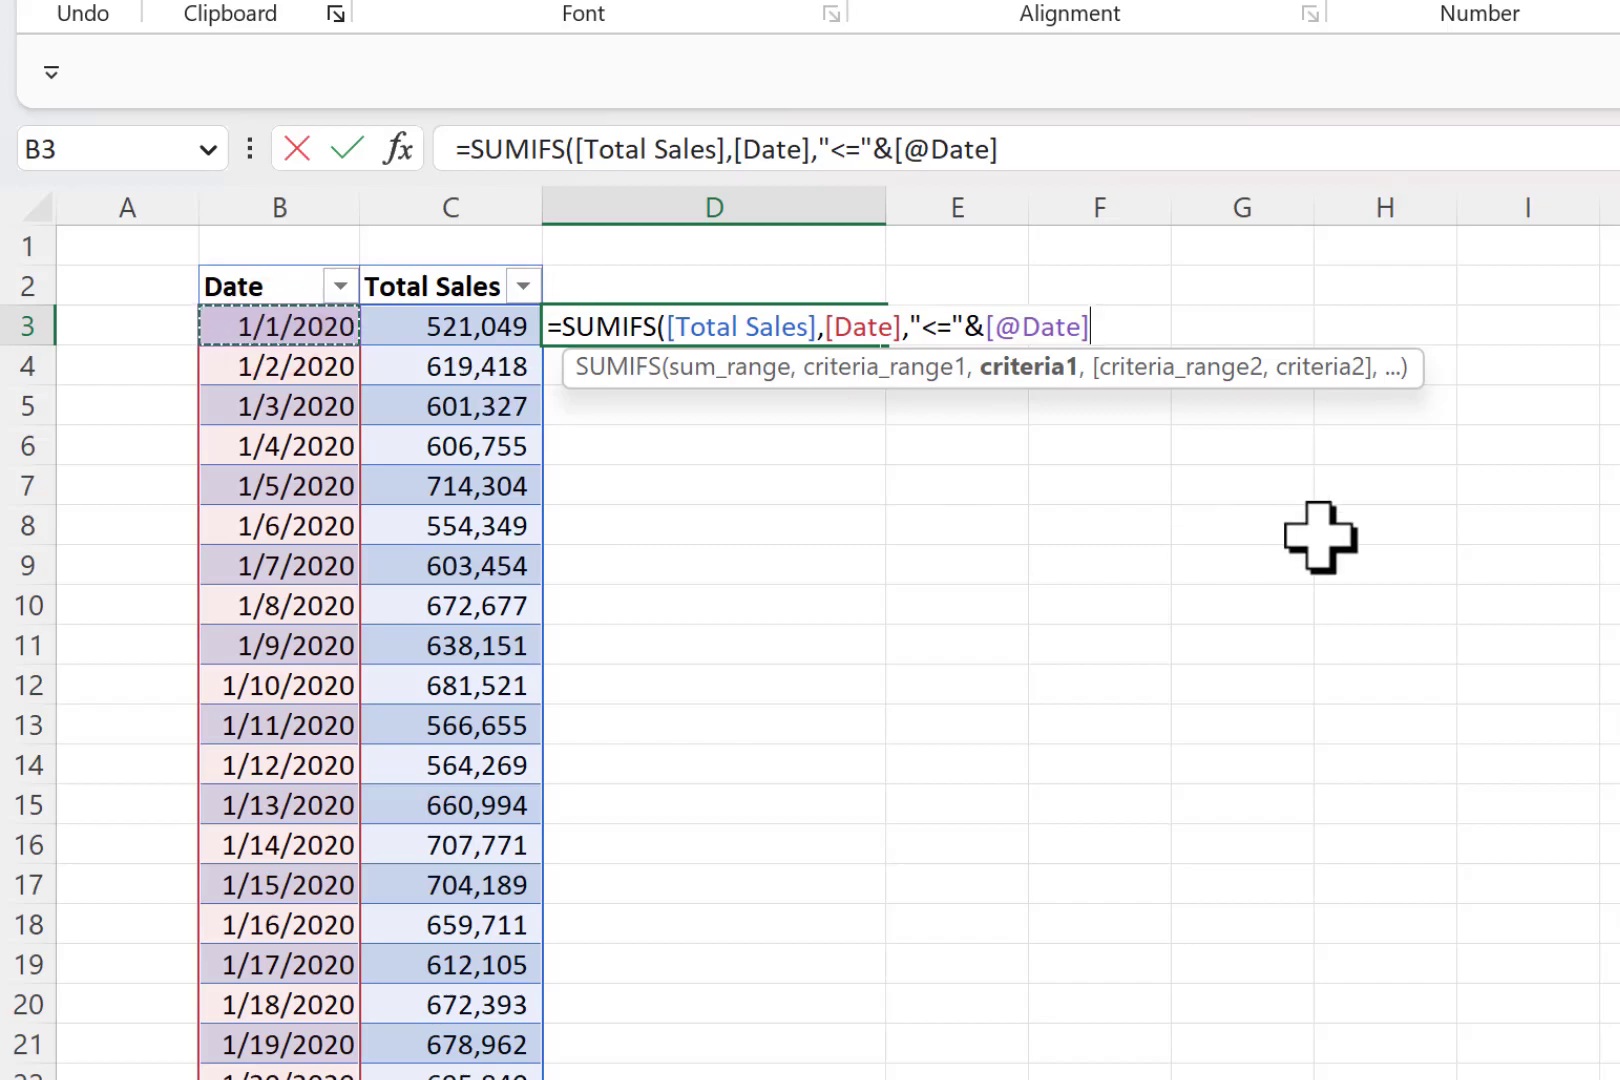
text(,)
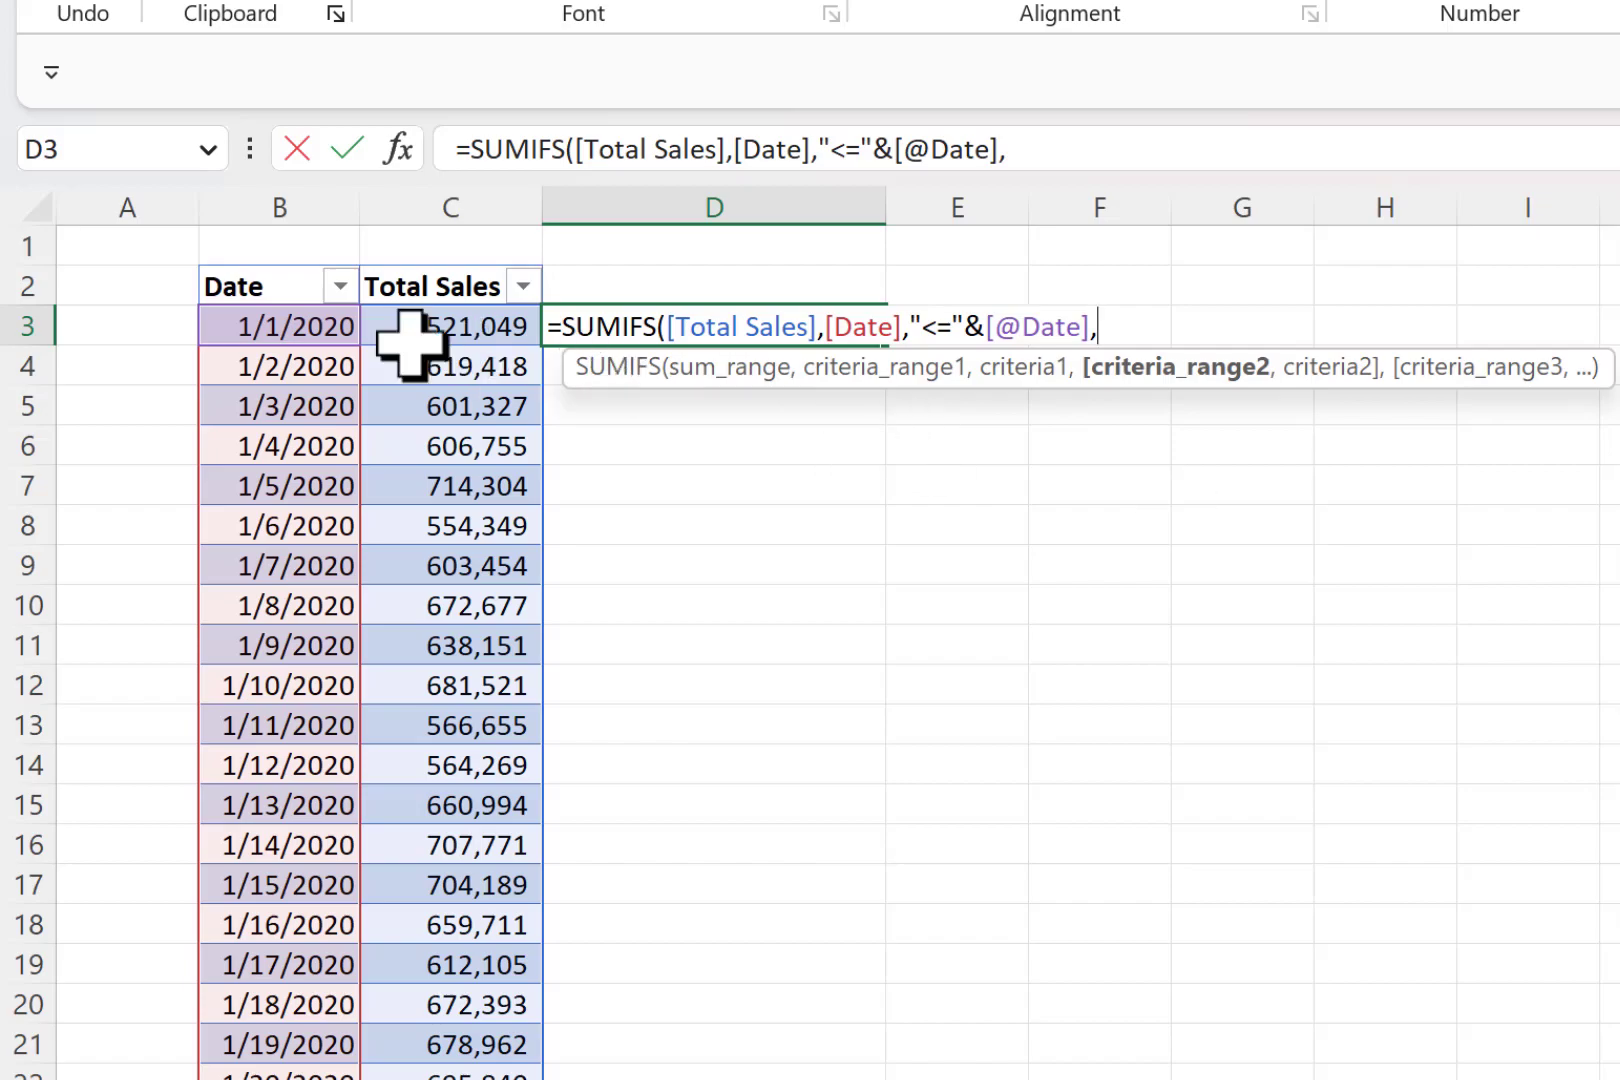
click(280, 275)
text(,)
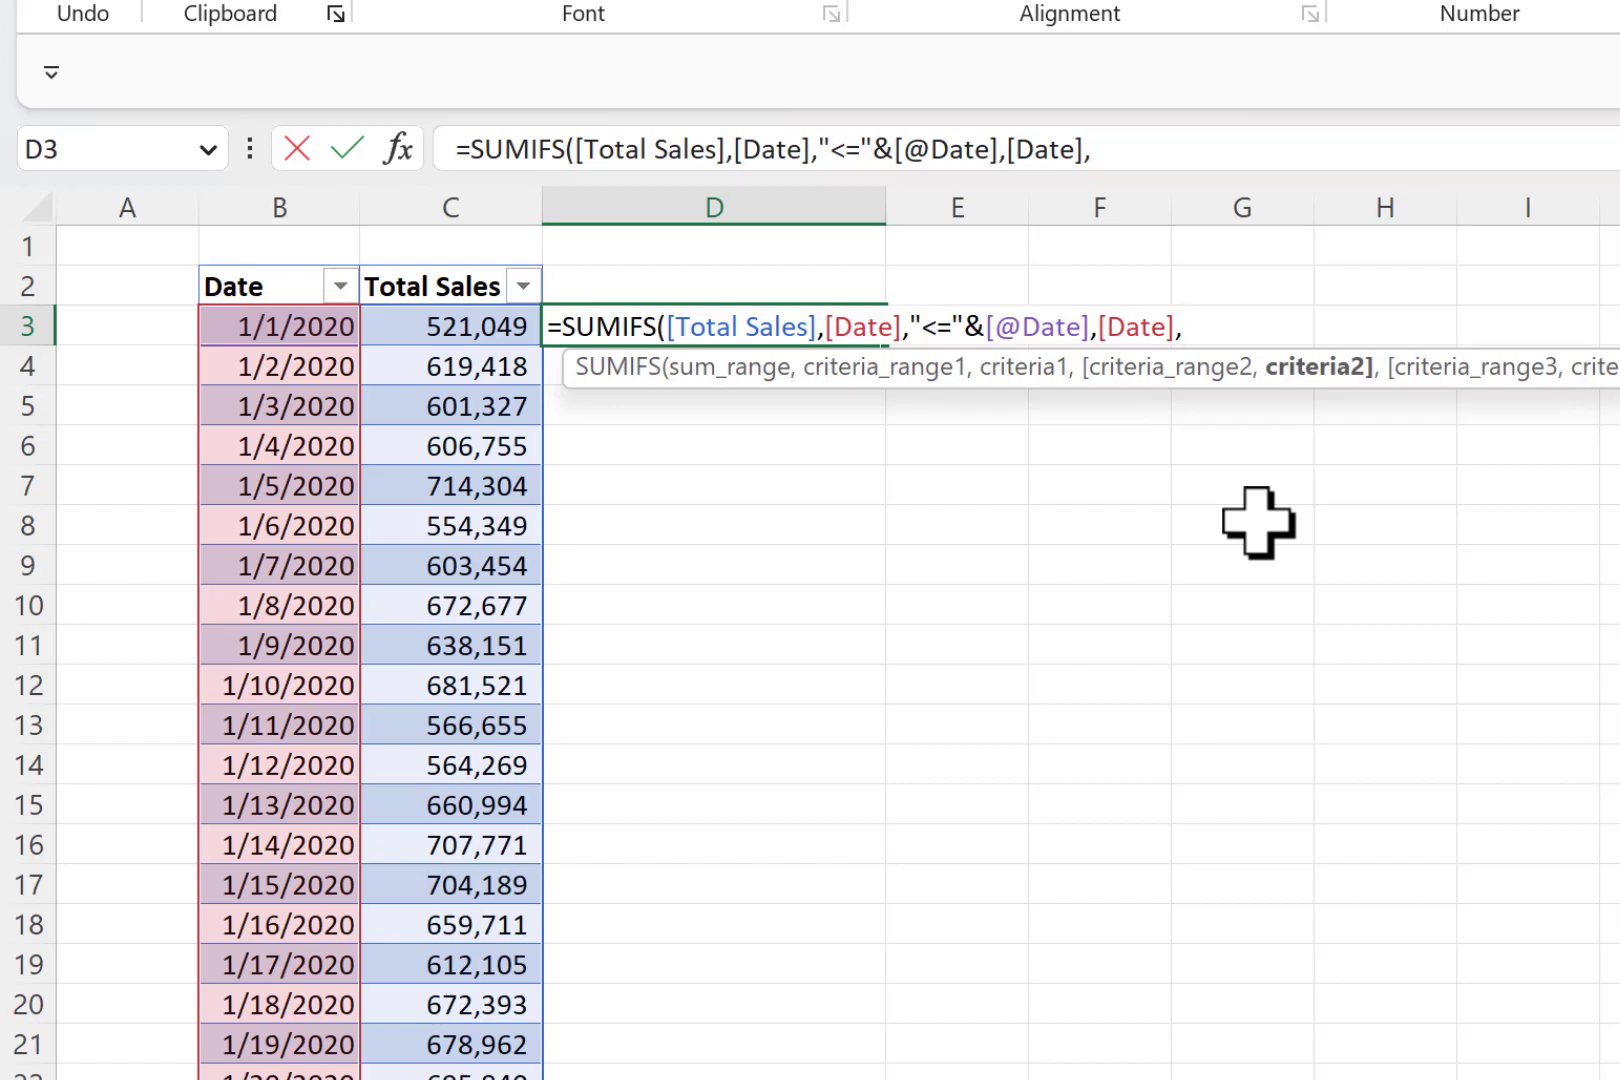
text(">"&)
click(226, 330)
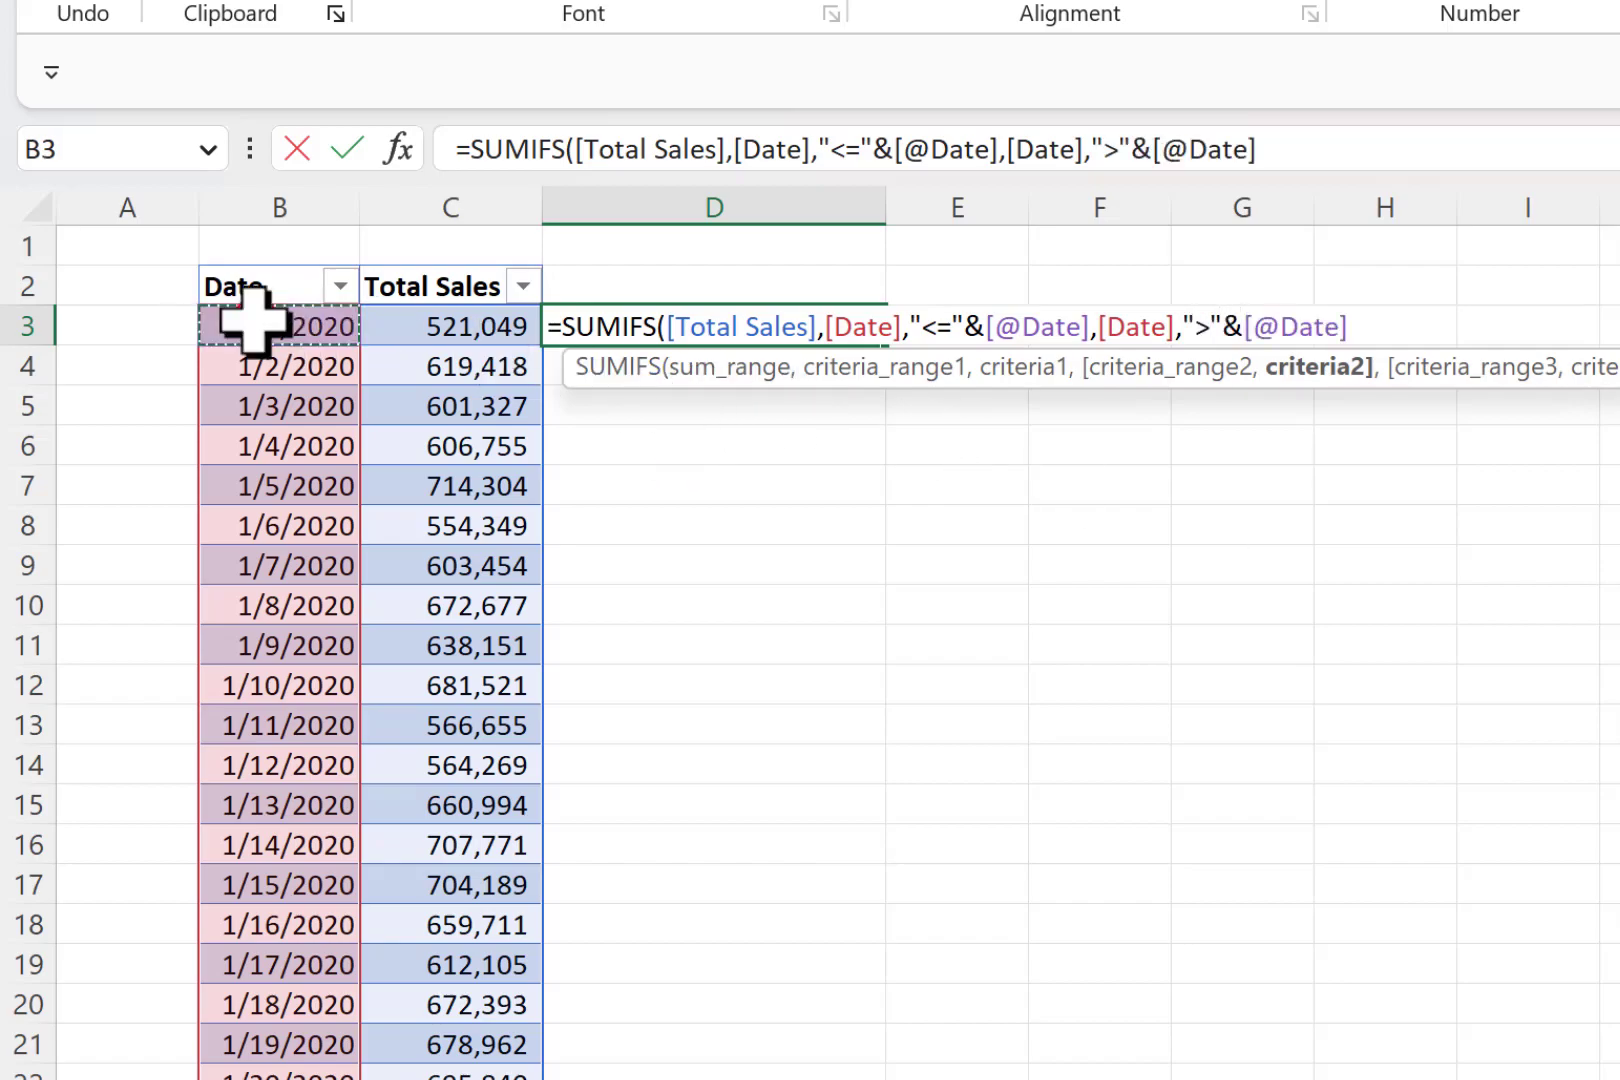
text(-28)
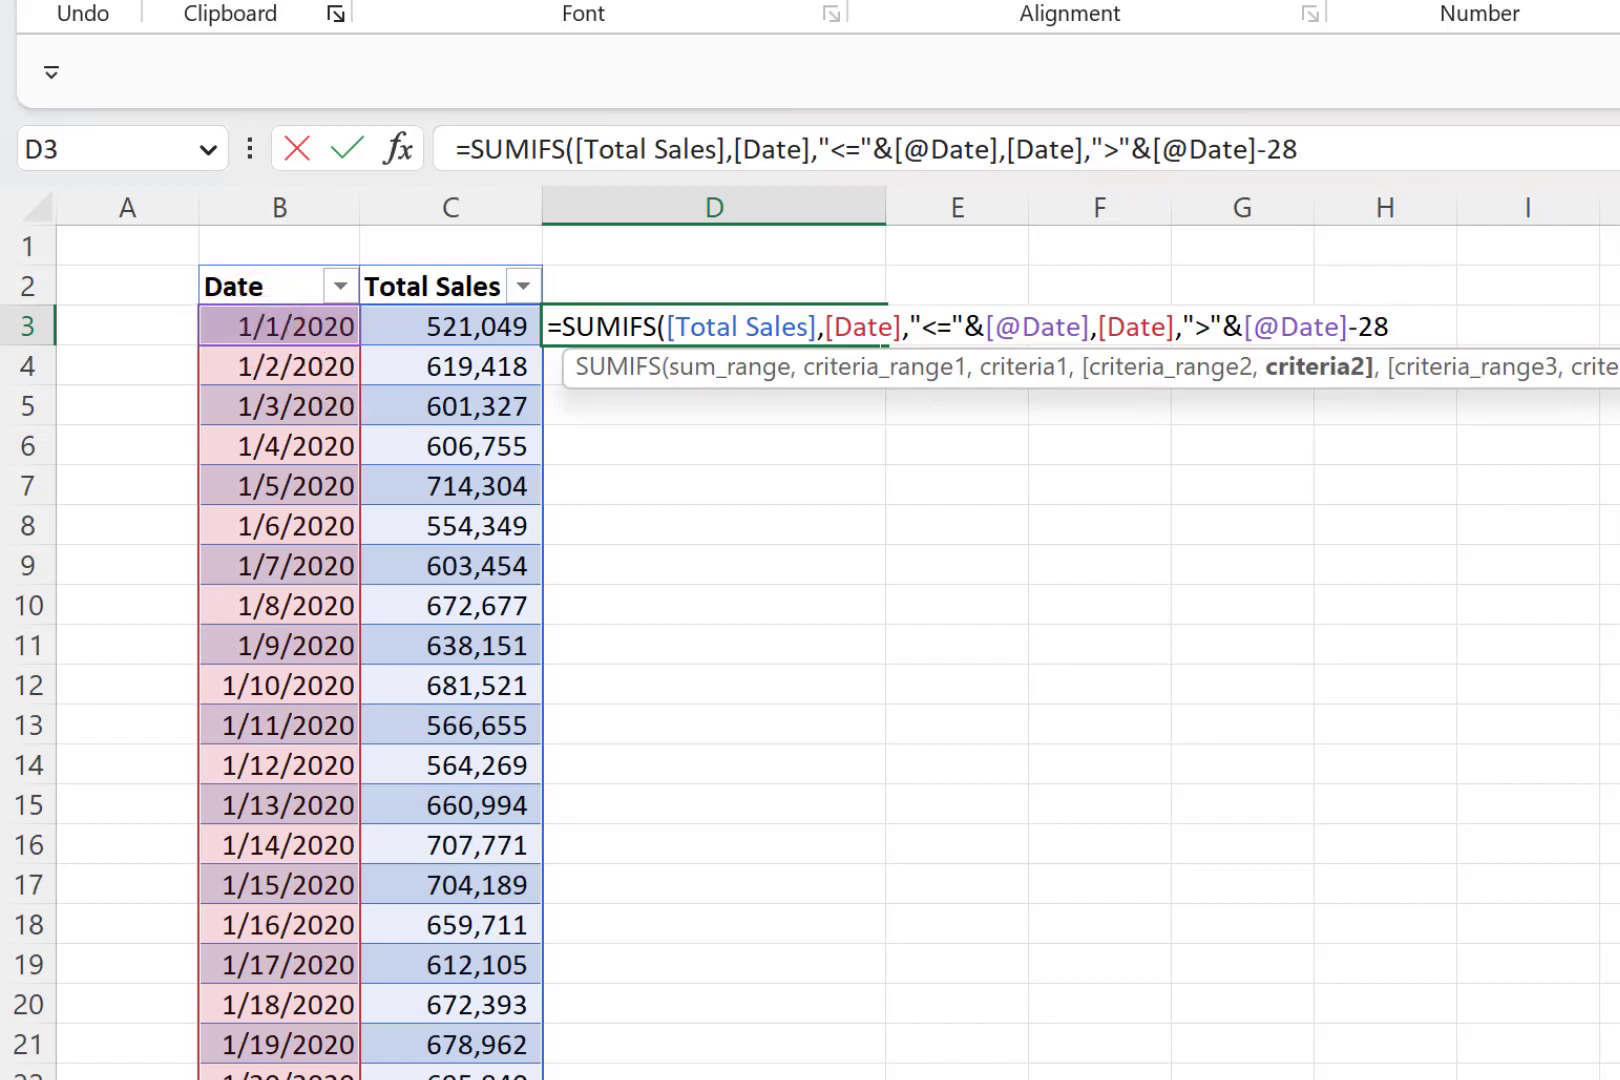
text())
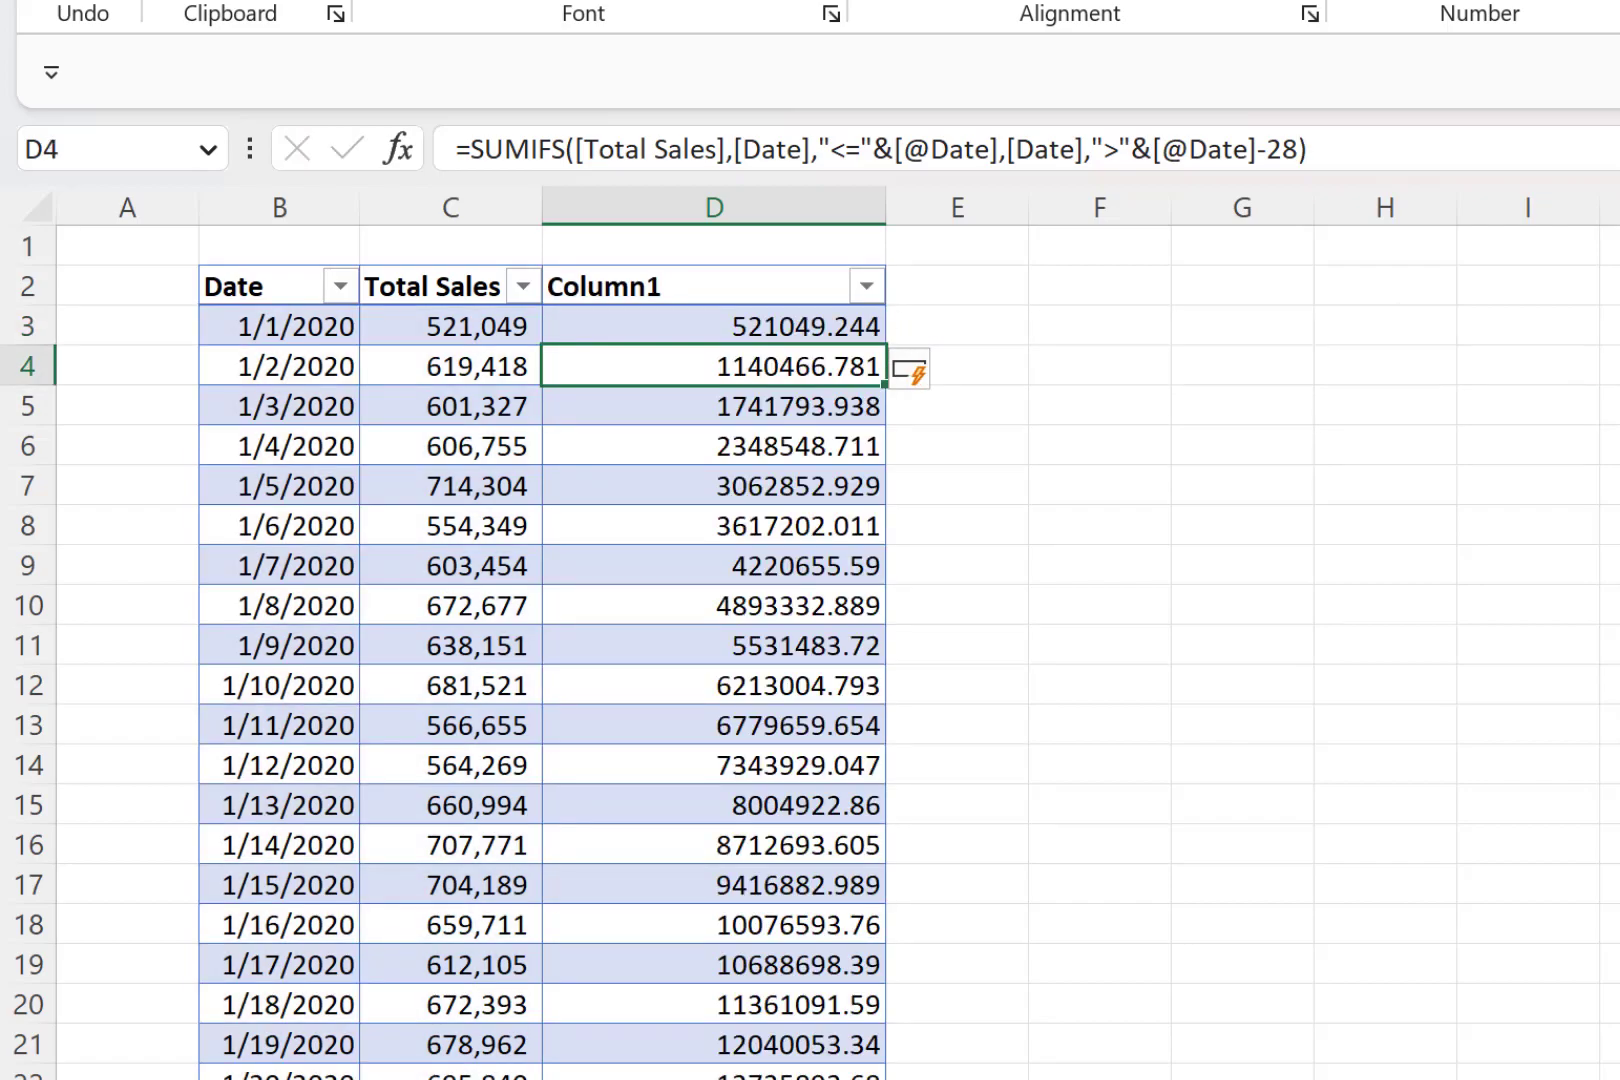
- Rename the table's third column header to Last 28d Sales
click(663, 285)
text(Last 28)
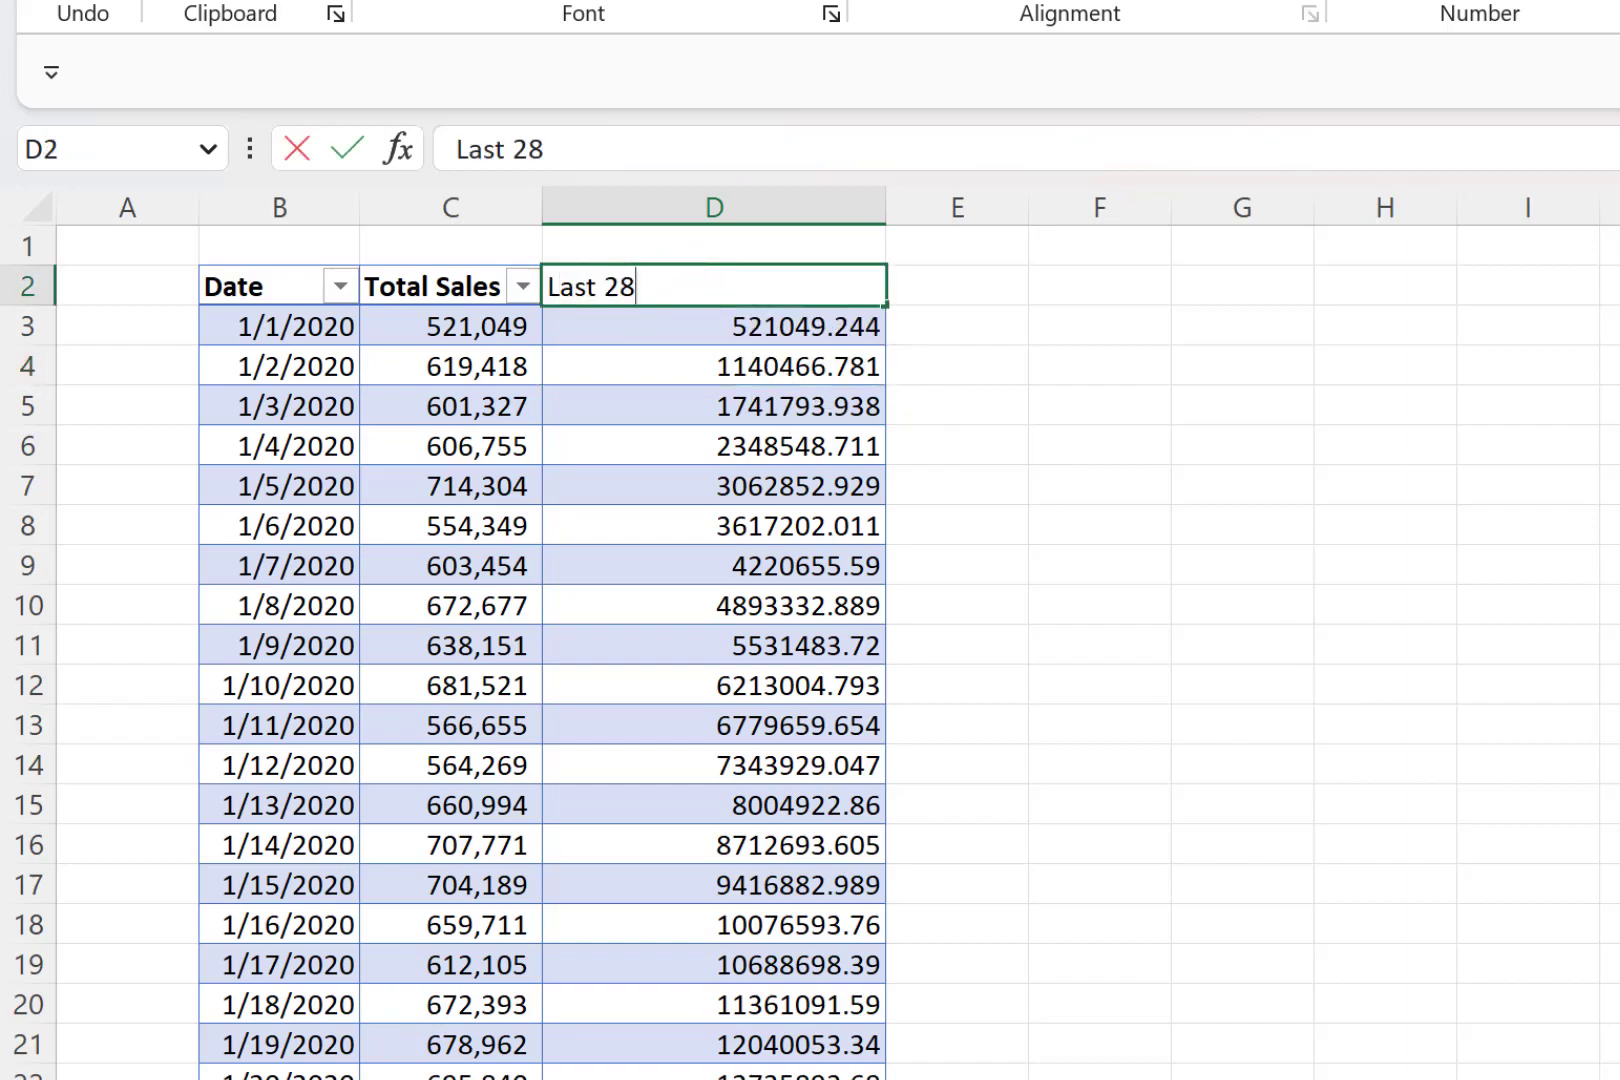
text(d Sales)
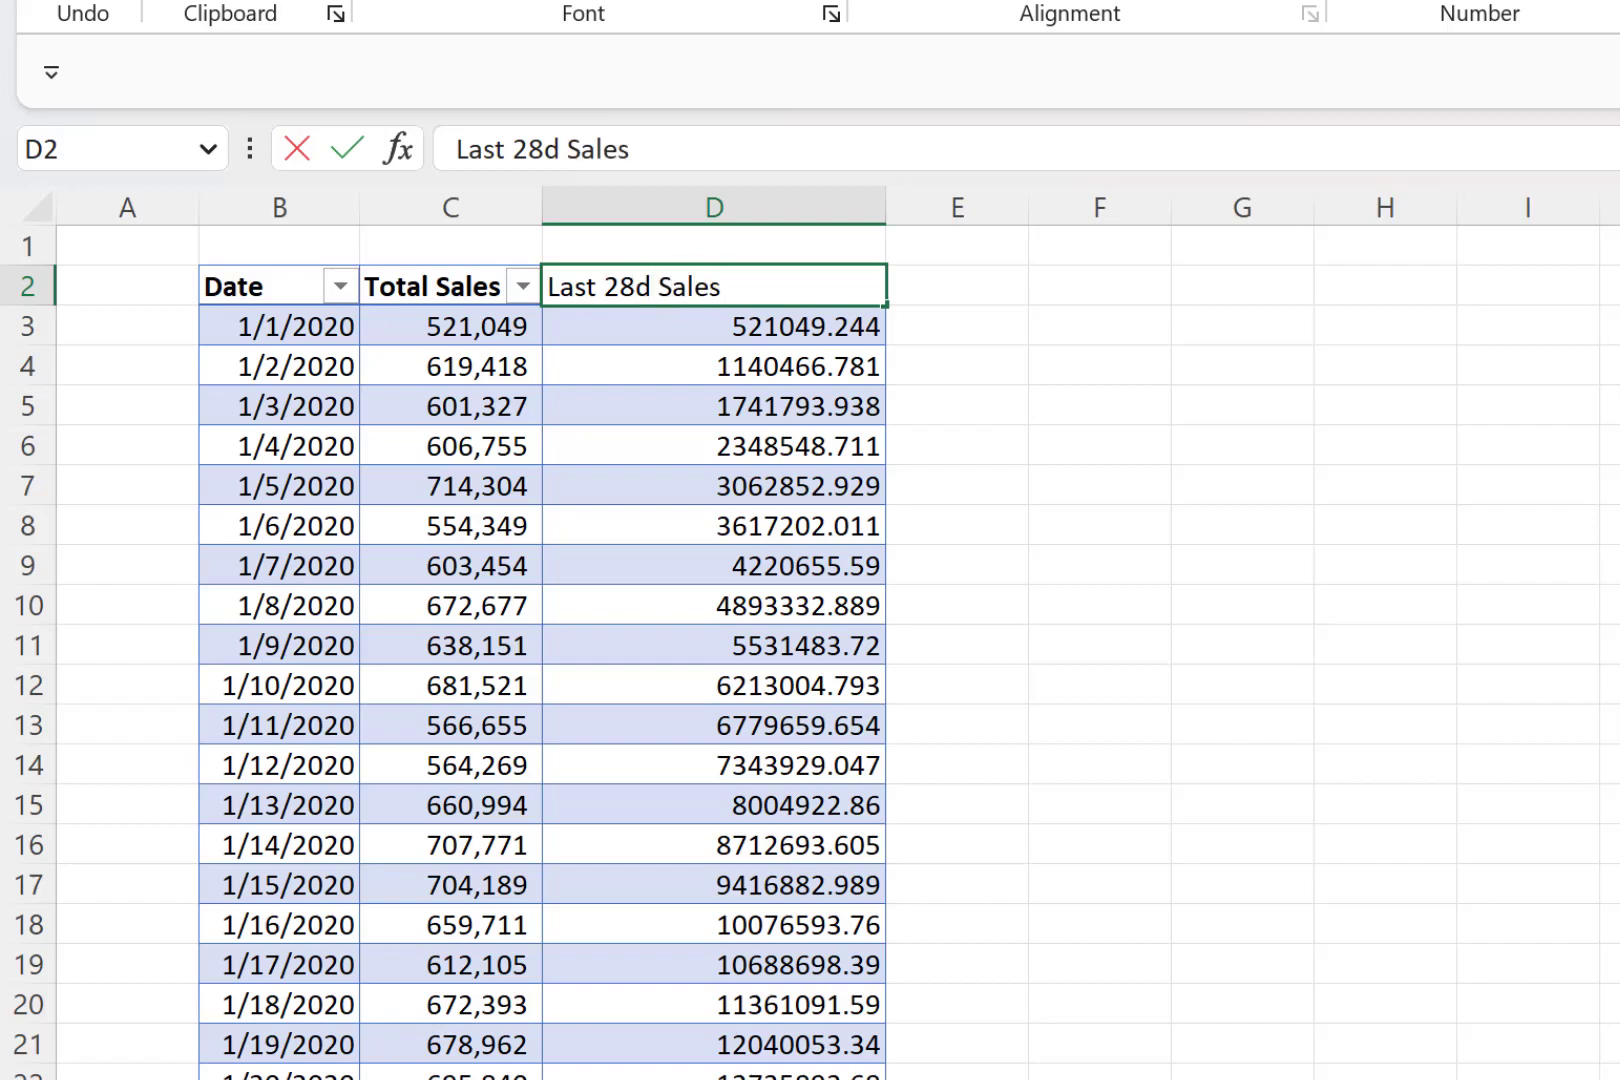
key(Return)
- Format the Last 28d Sales column values with a thousands separator and no decimal places
key(ctrl+space)
click(1490, 2)
click(1590, 2)
click(1590, 2)
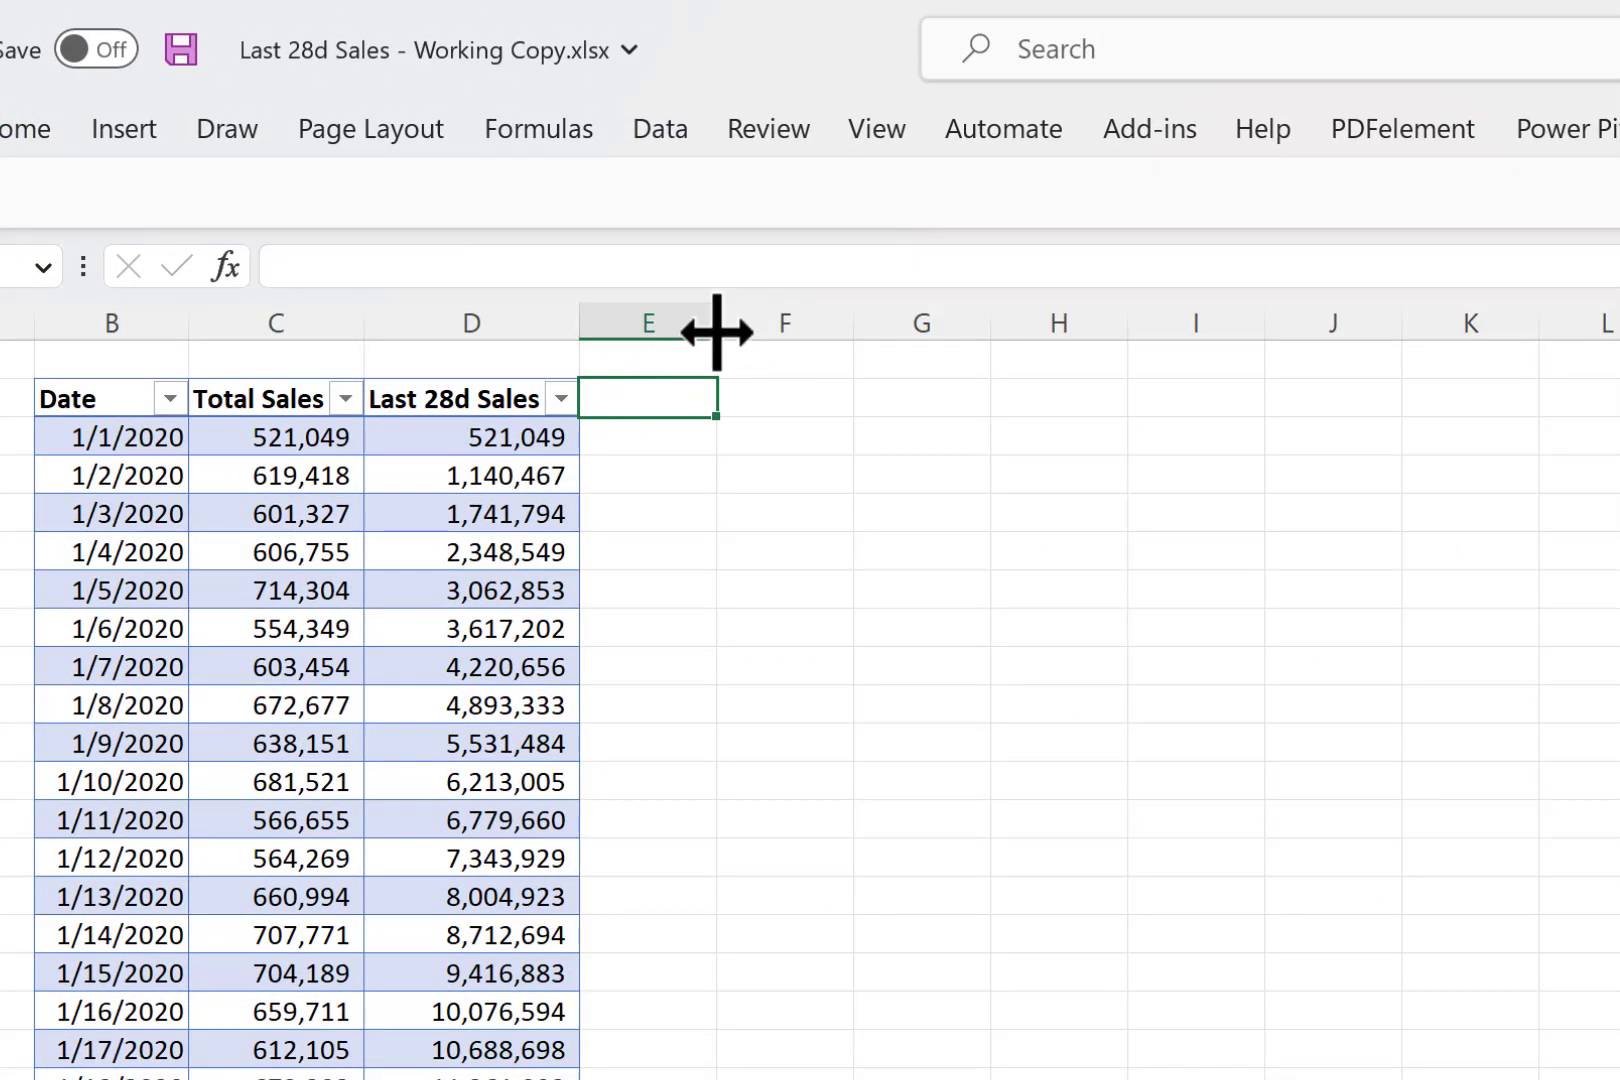
- Add a YTD Sales column to the table in column E and widen it to make room for a long formula
drag(717, 332, 805, 325)
text(YTD Sales)
key(Return)
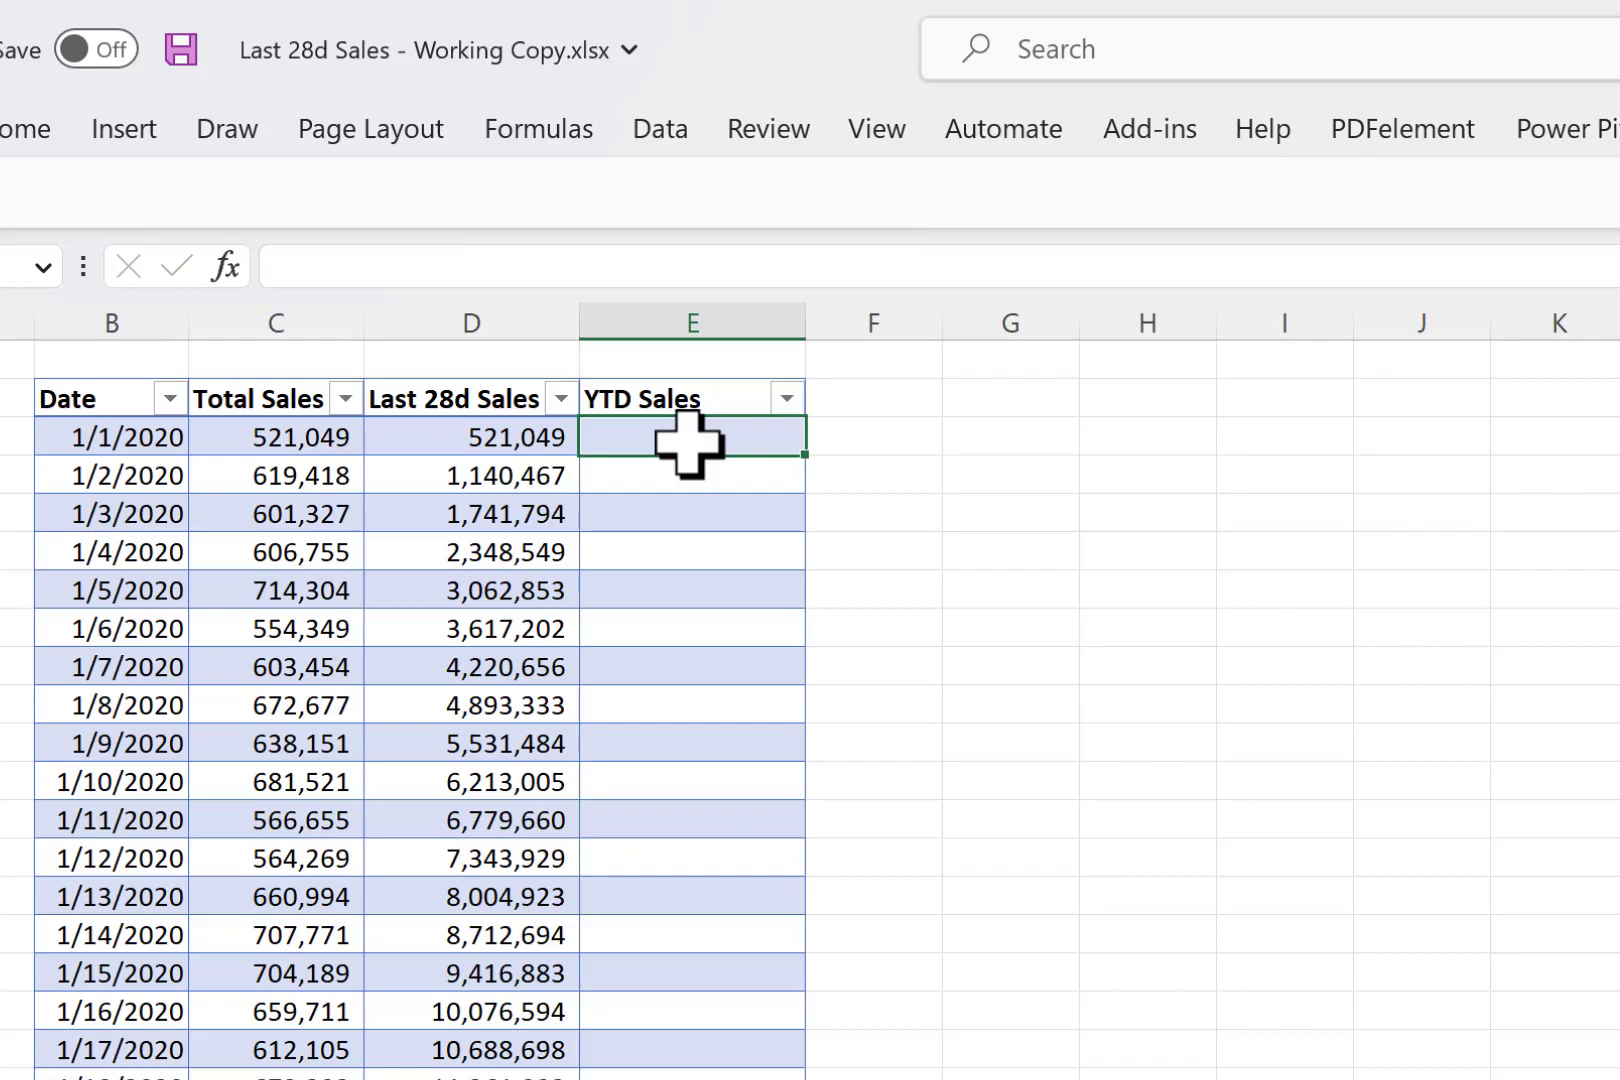
drag(805, 332, 908, 332)
- Start a SUMIFS formula in the first cell of the YTD Sales column
text(=)
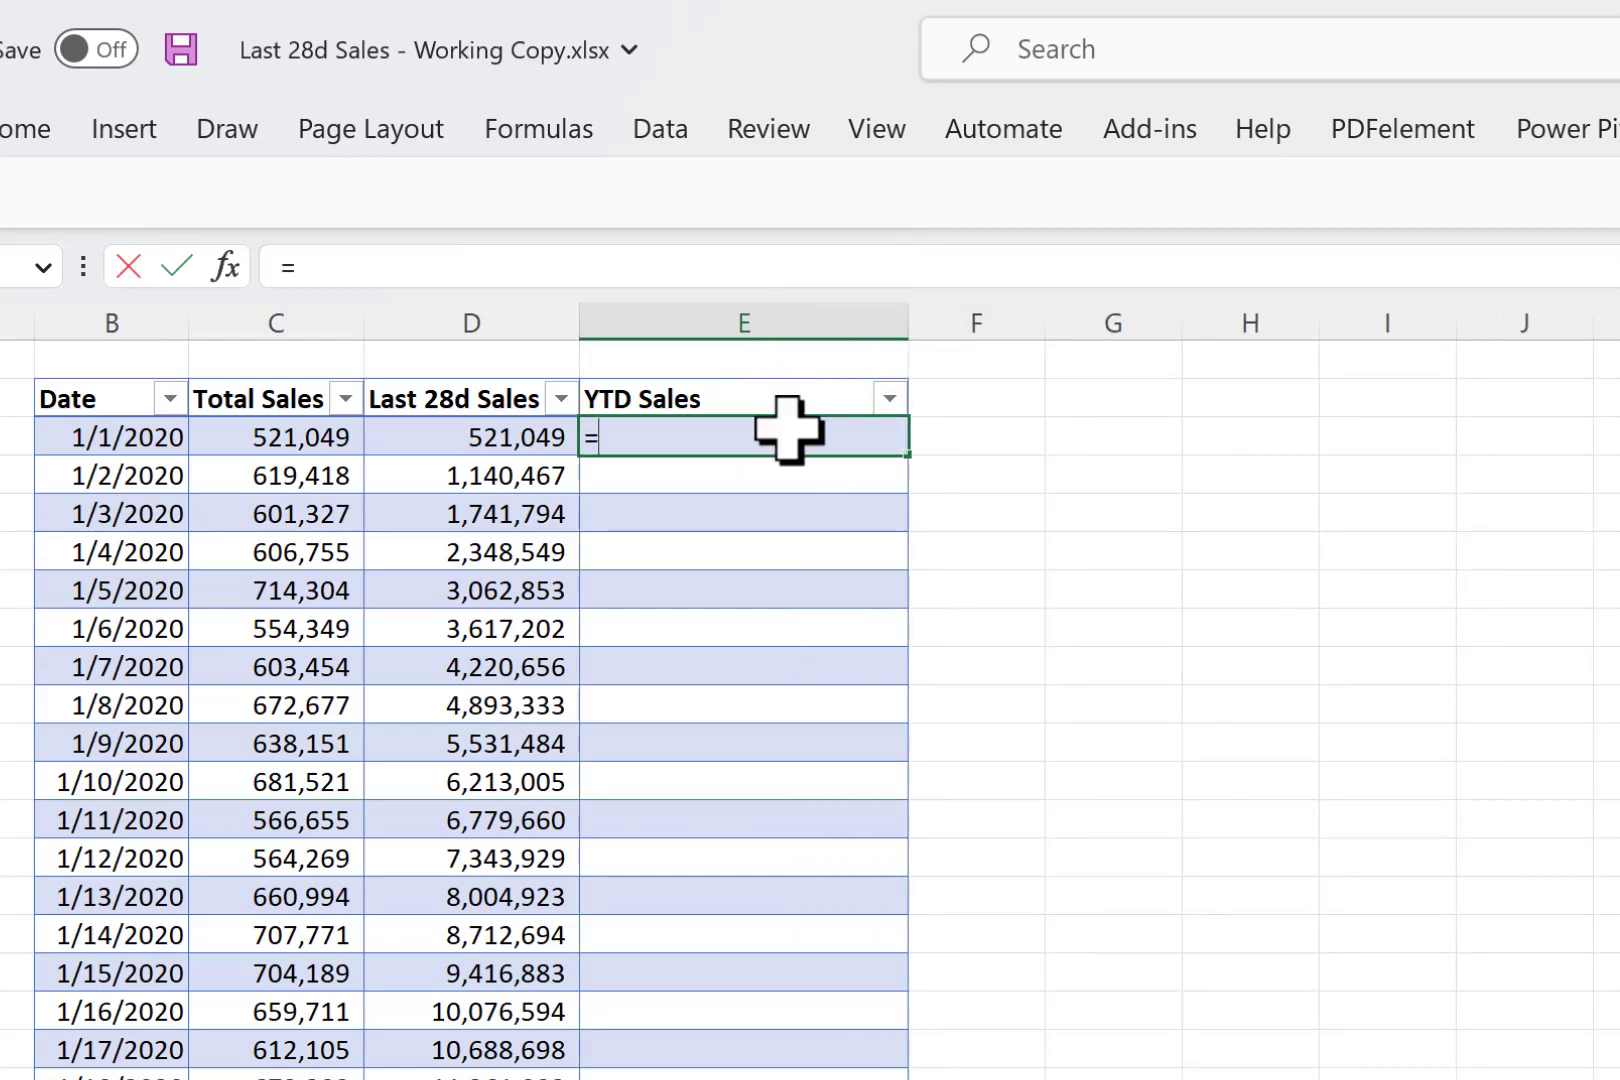
text(SUMIF()
key(Left)
key(Left)
key(Left)
key(ctrl+shift+Down)
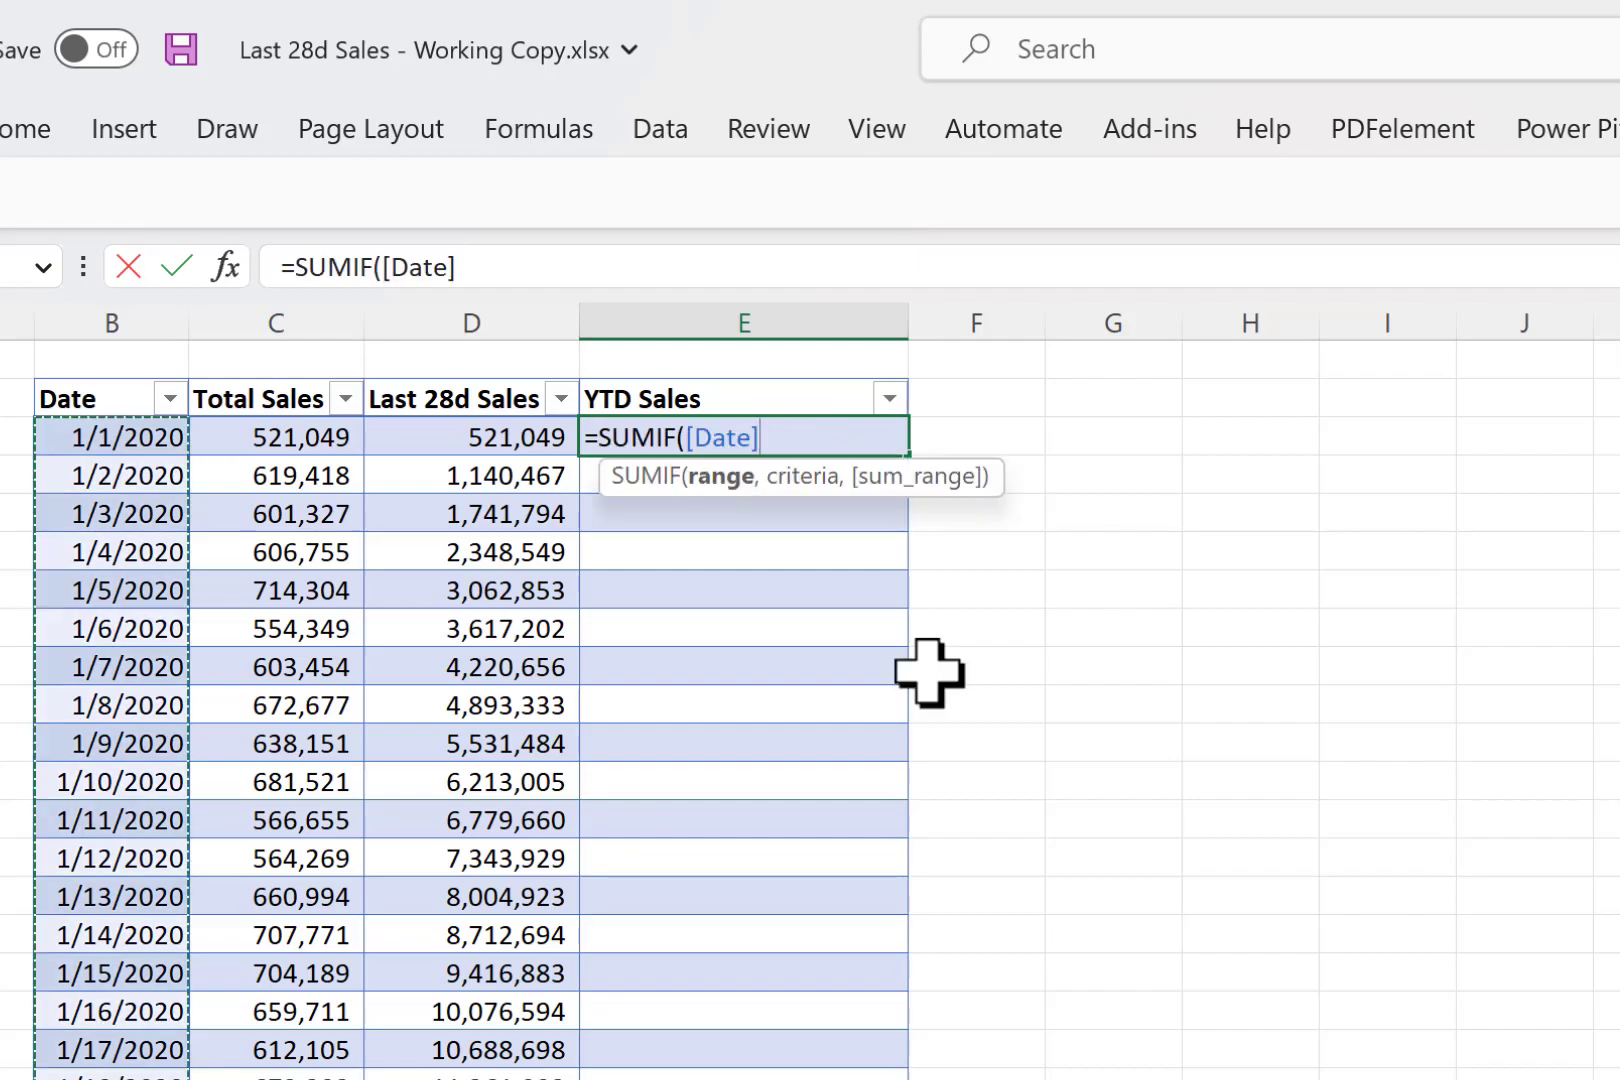
key(BackSpace)
key(BackSpace)
key(BackSpace)
key(BackSpace)
key(BackSpace)
key(BackSpace)
key(BackSpace)
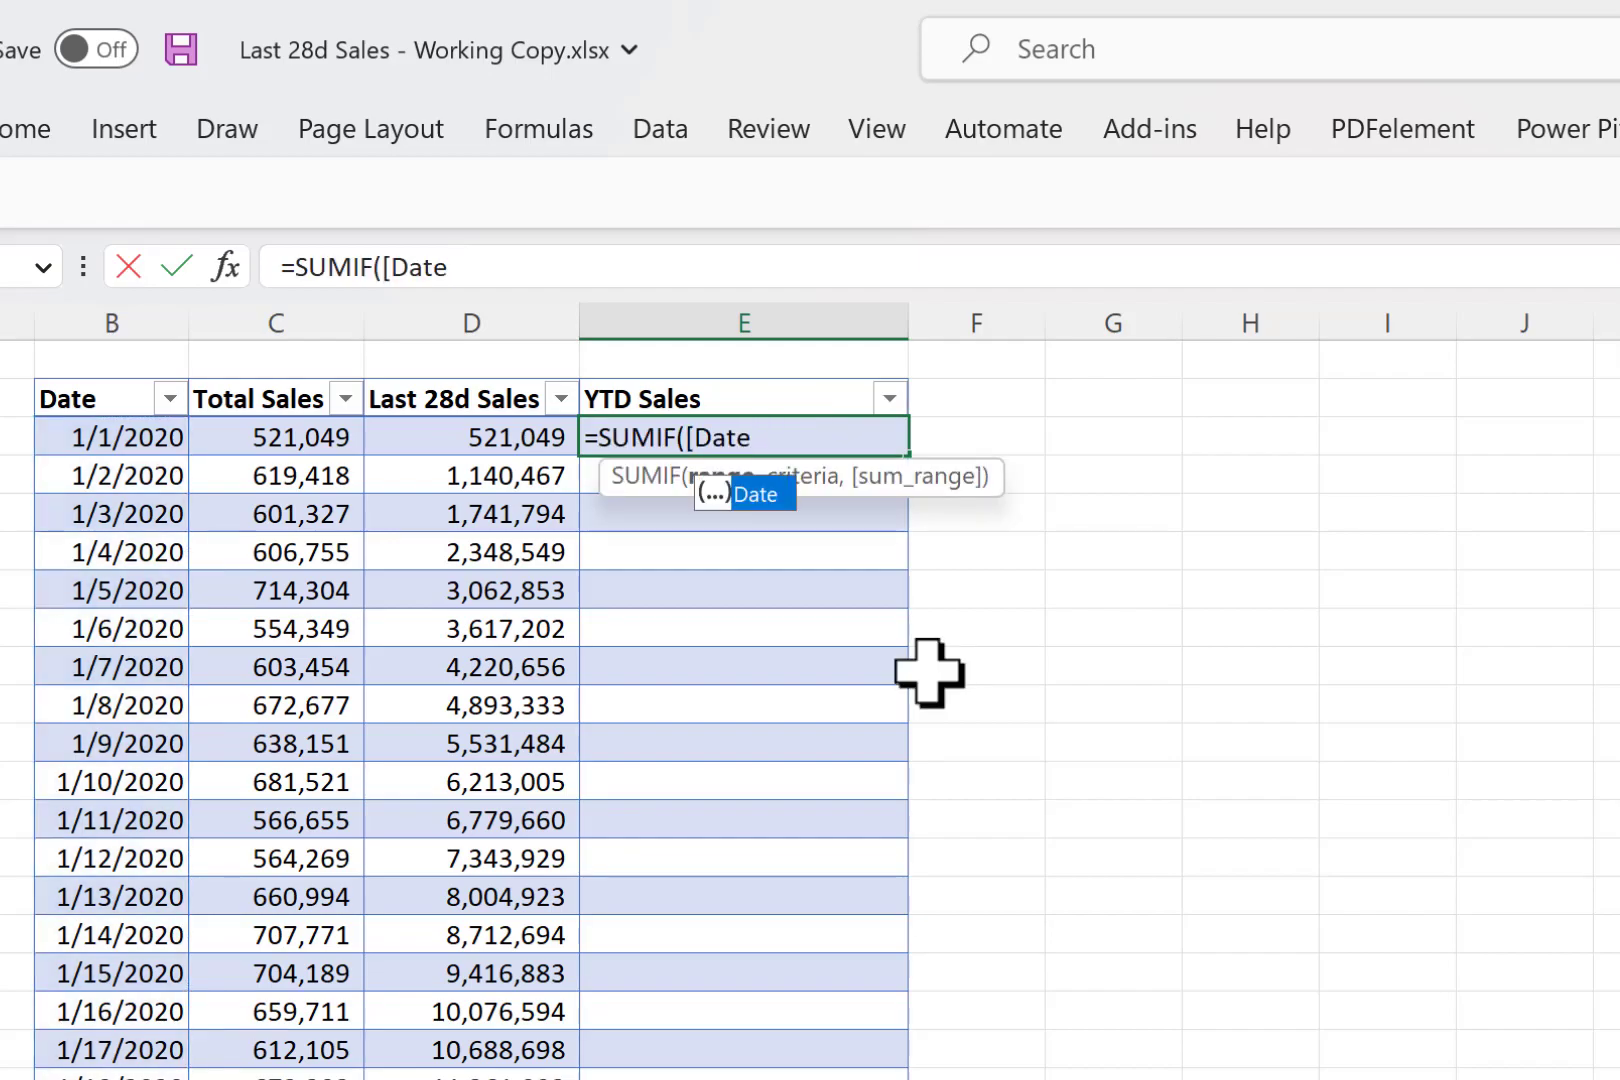
text(s)
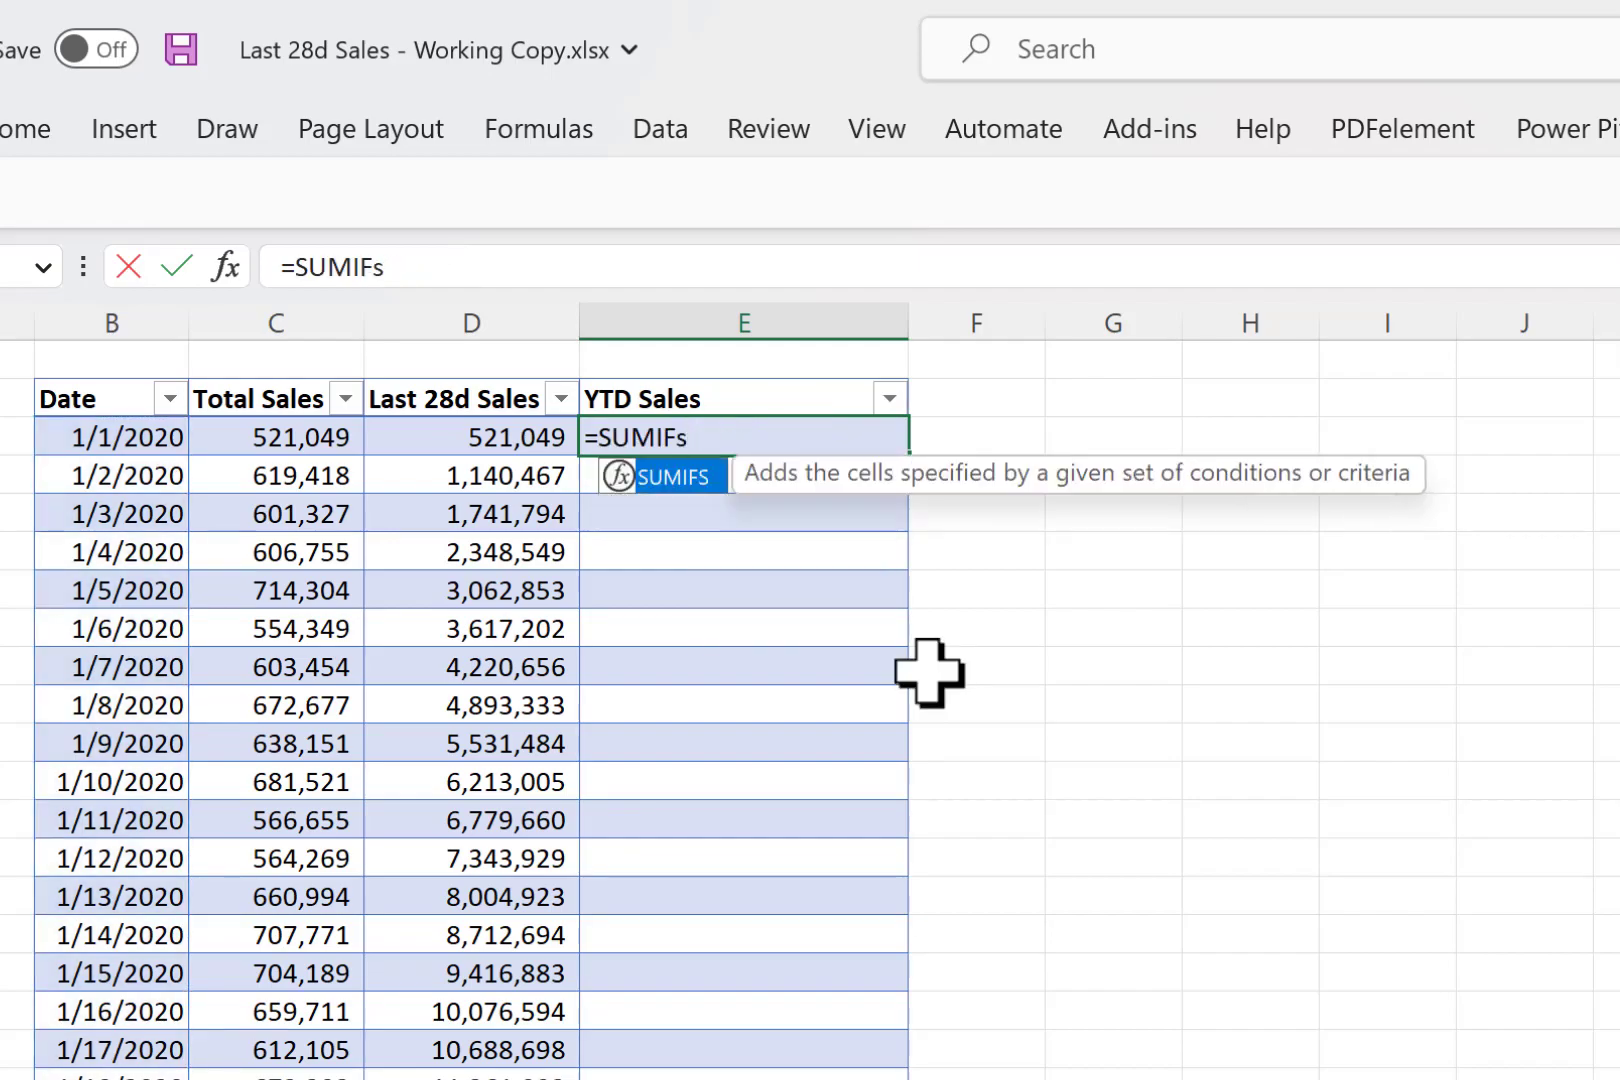
key(Tab)
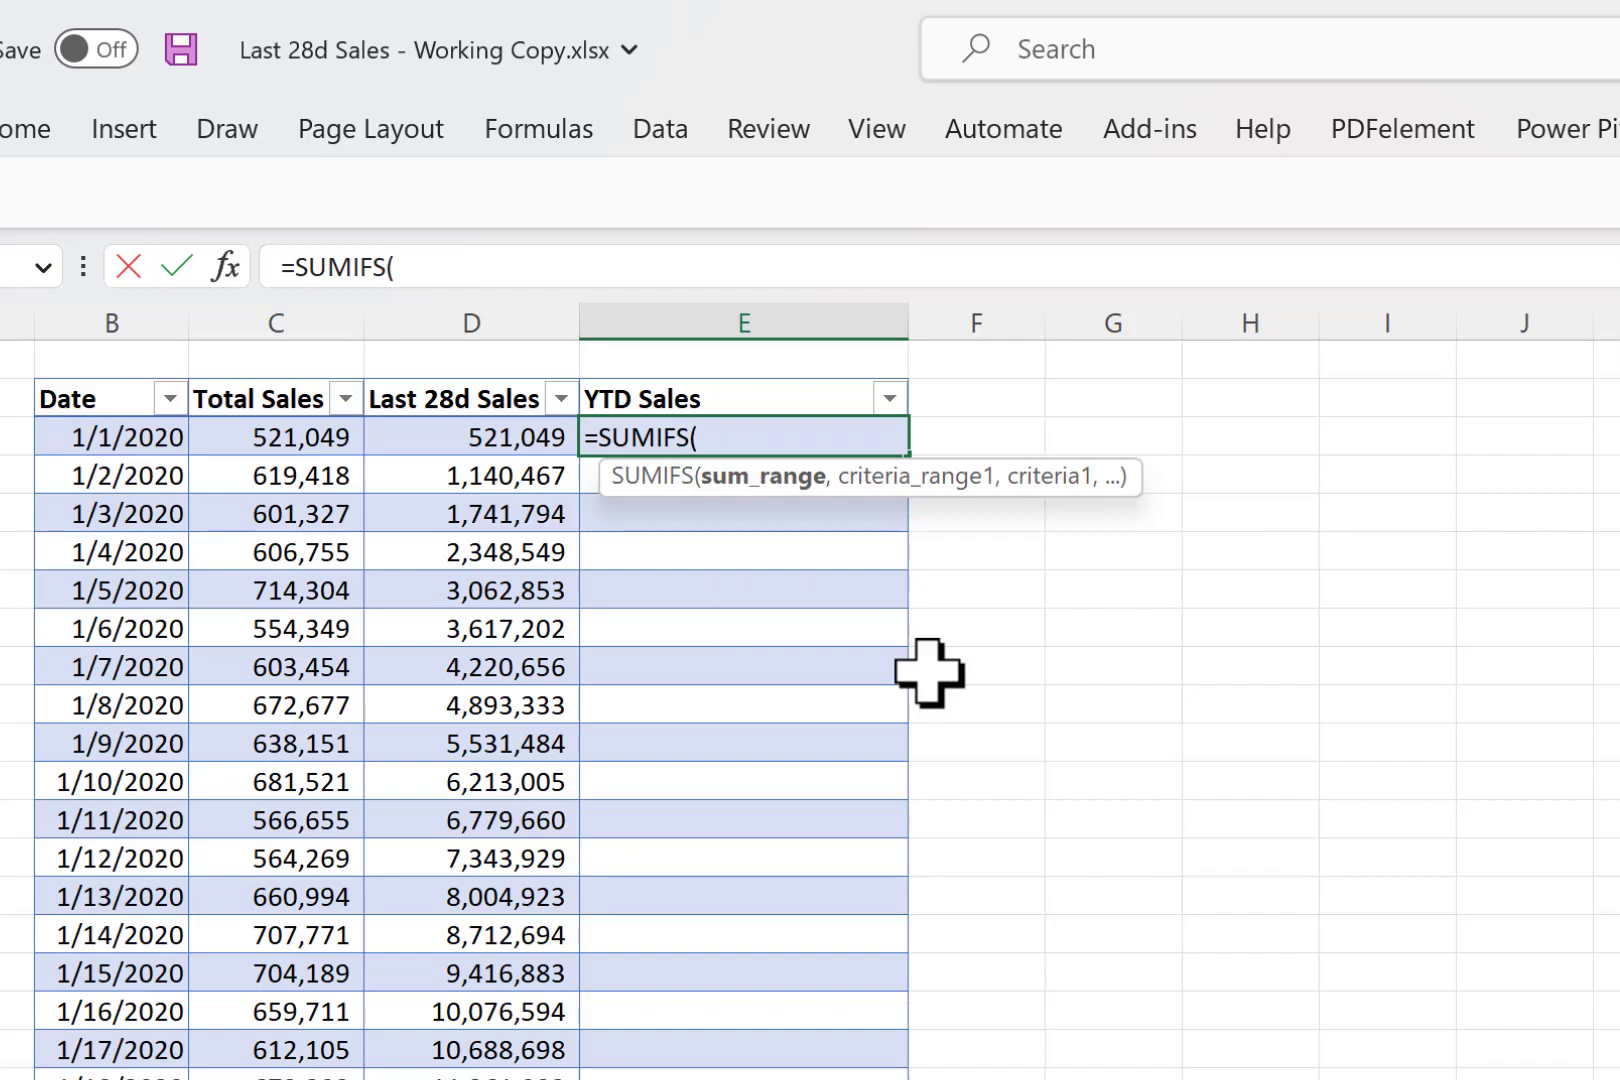
- Use the Total Sales column as the formula's sum range and the Date column as its first criteria range
click(289, 374)
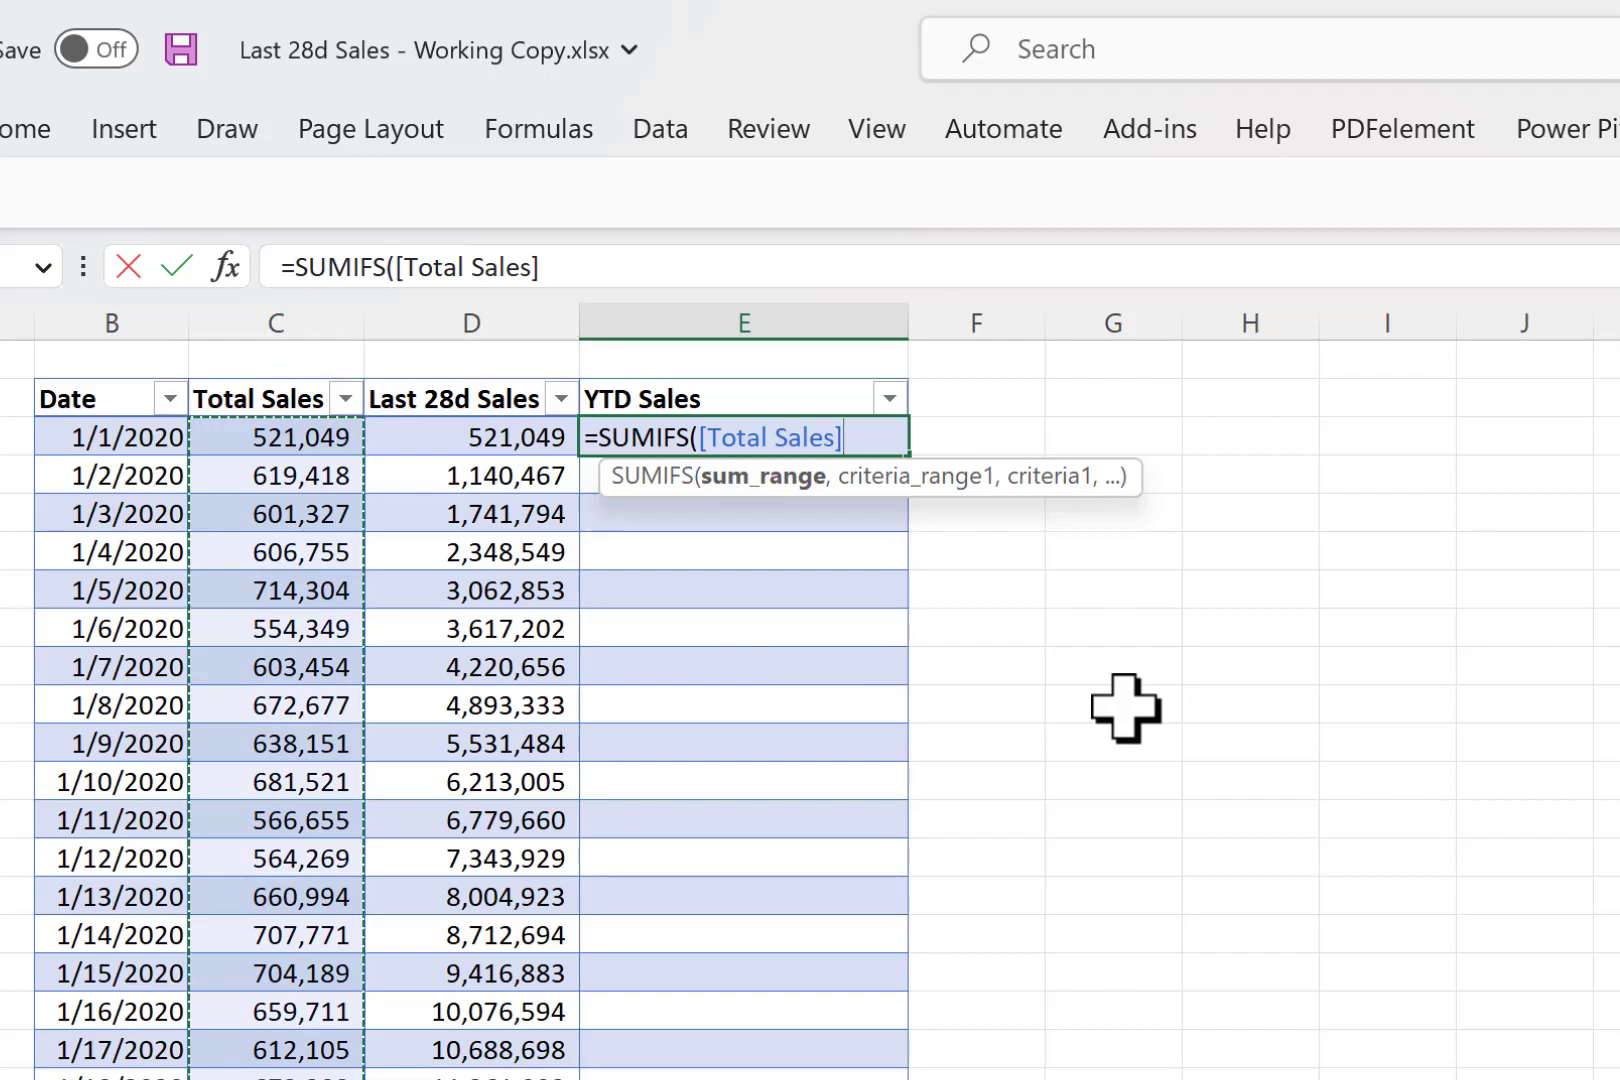
text(,)
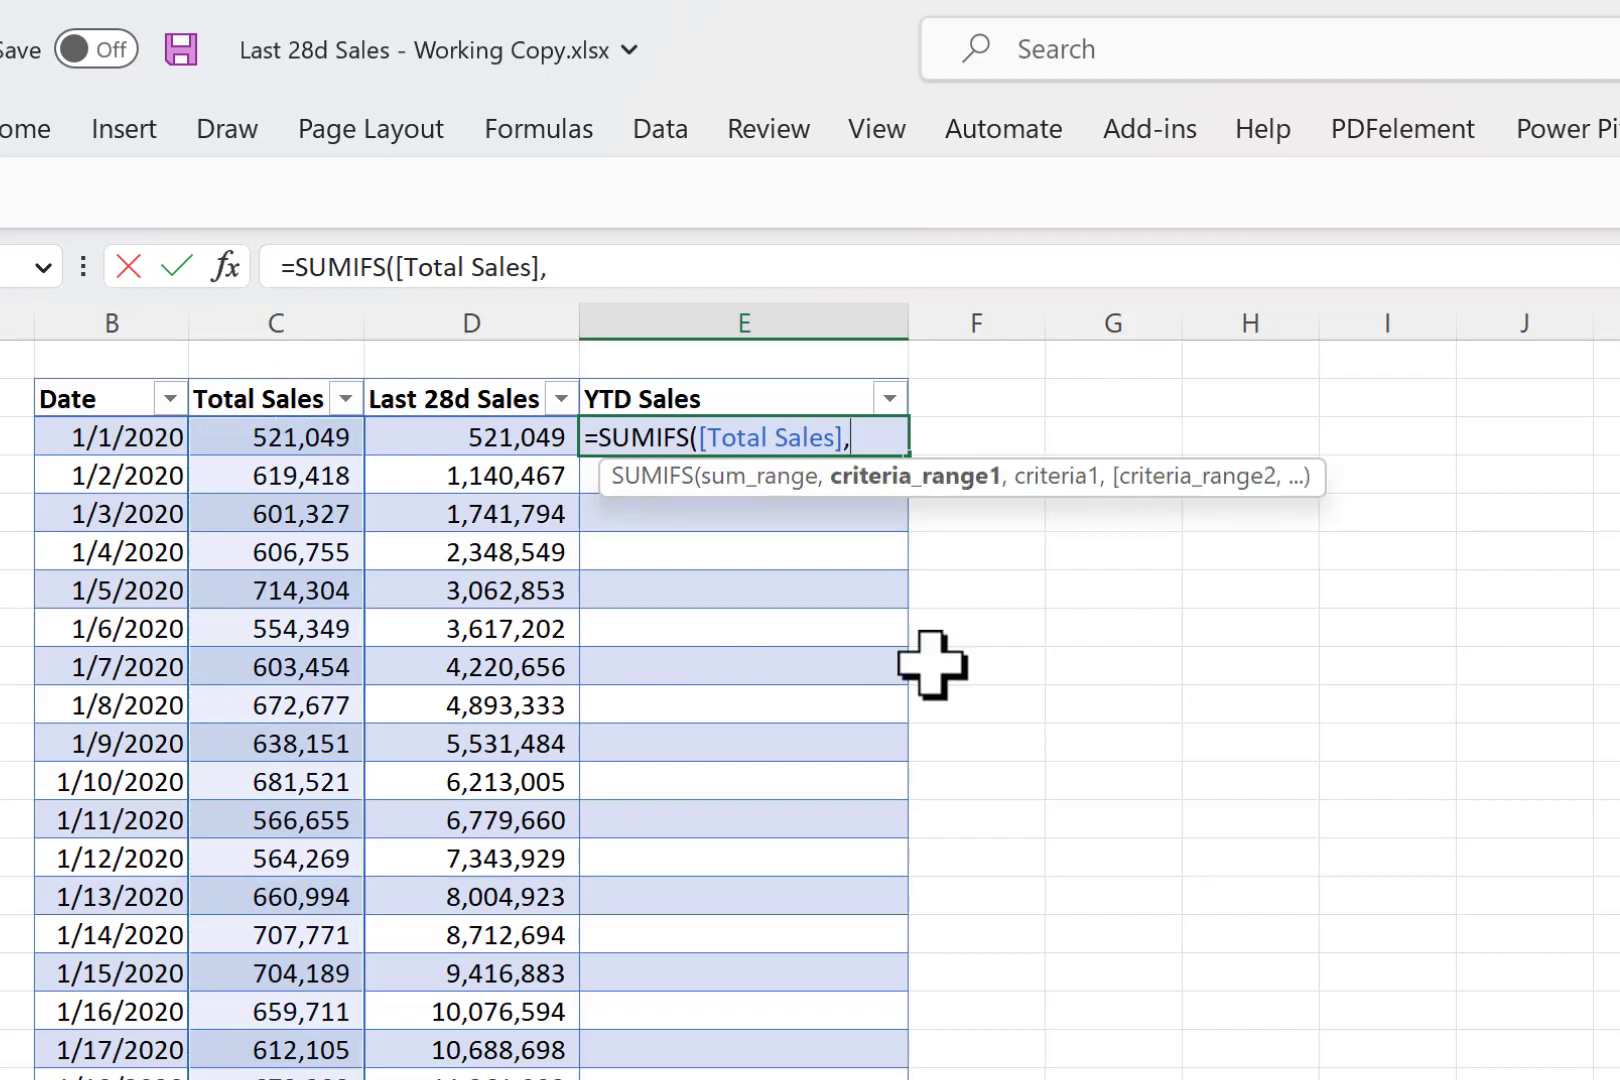
click(80, 384)
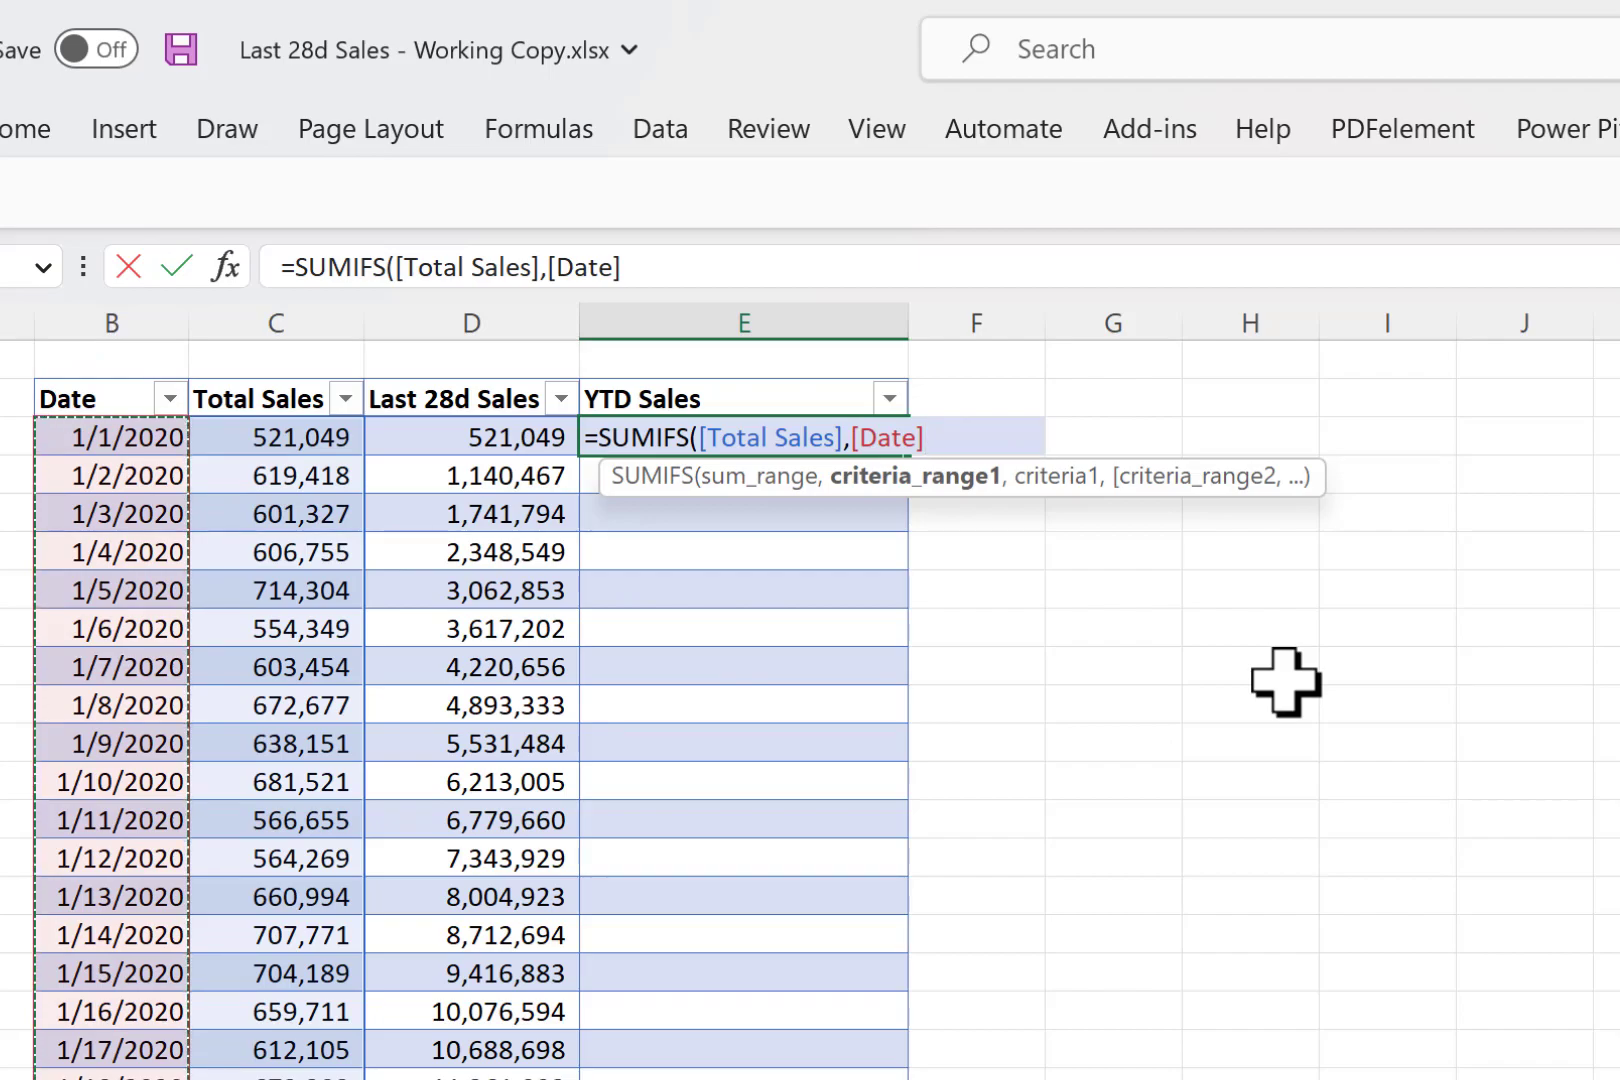
text(,)
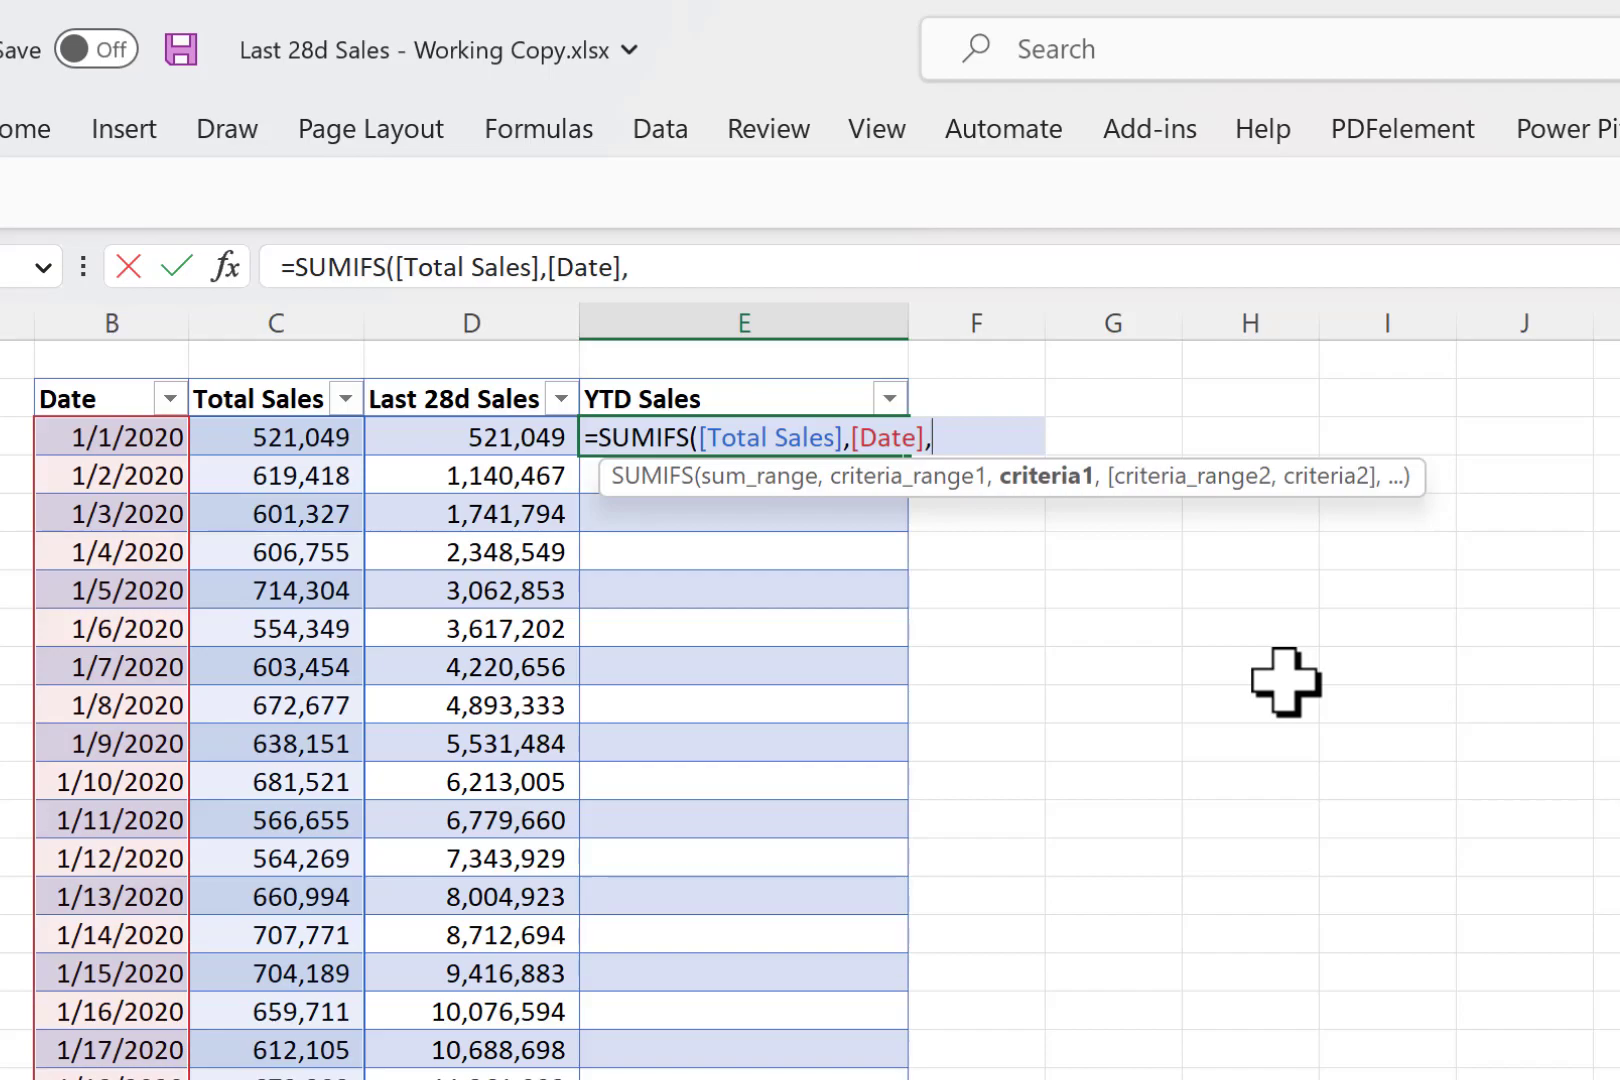
text("<="&)
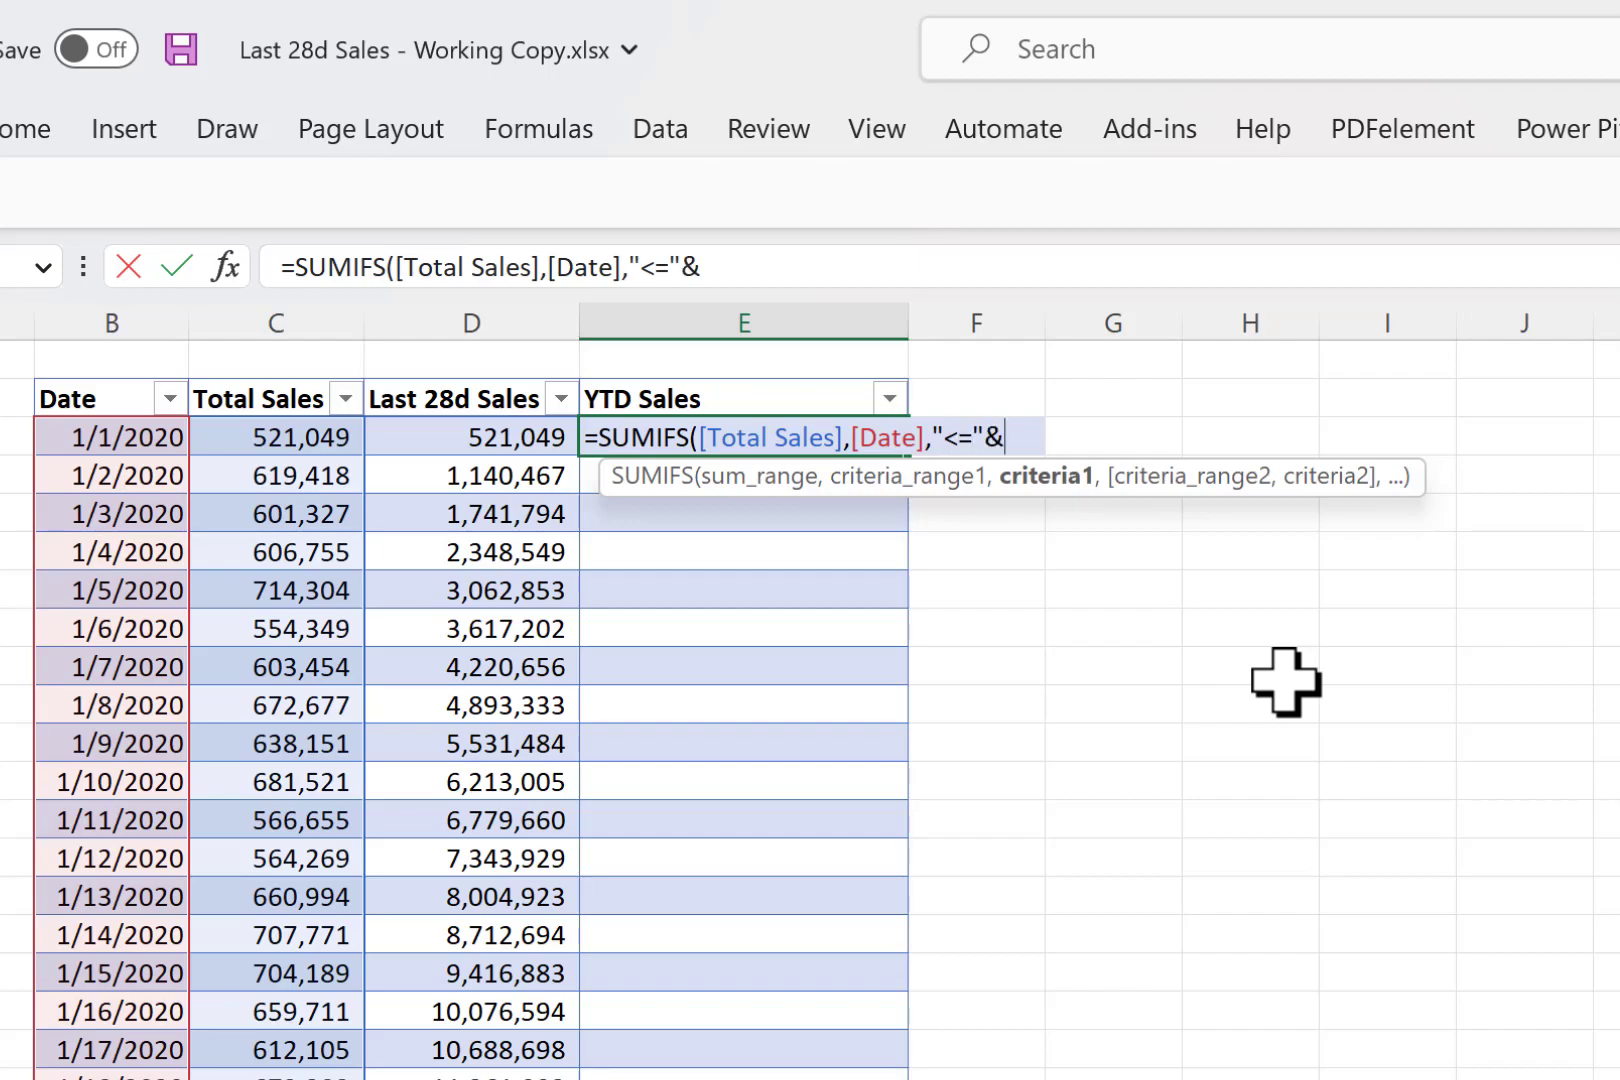
click(122, 437)
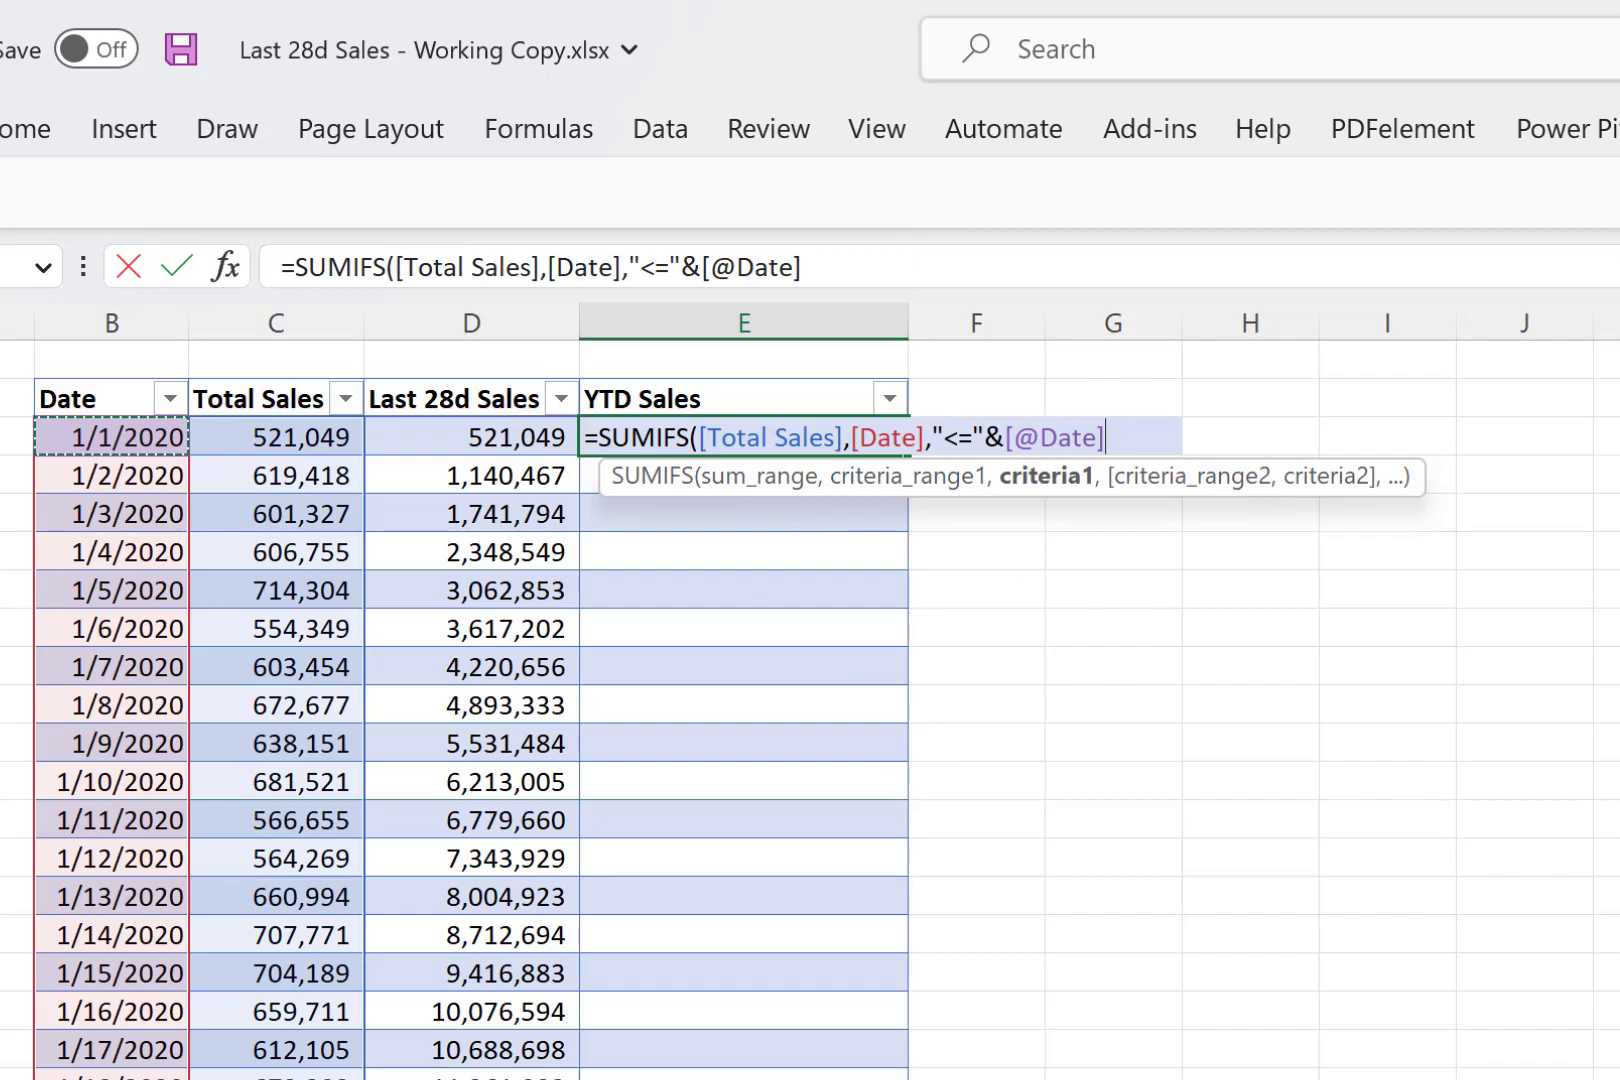
text(,)
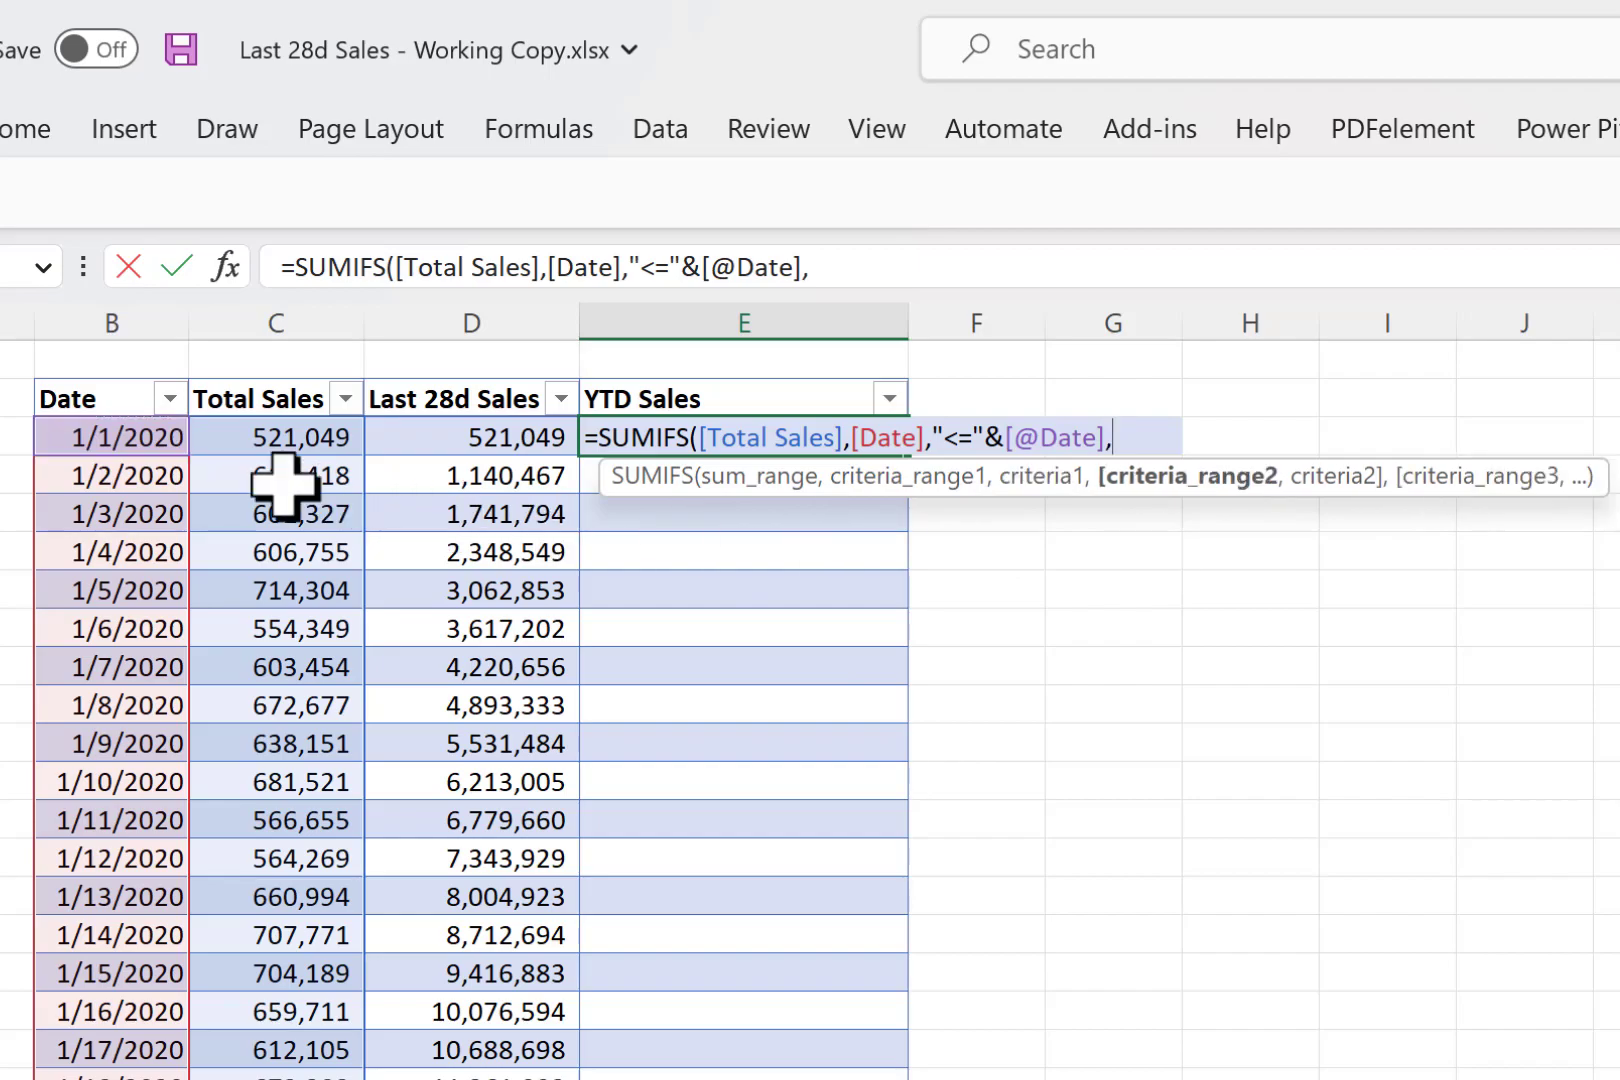
- Add the Date column as the YTD Sales formula's second criteria range and begin its criterion with ">="&
click(129, 386)
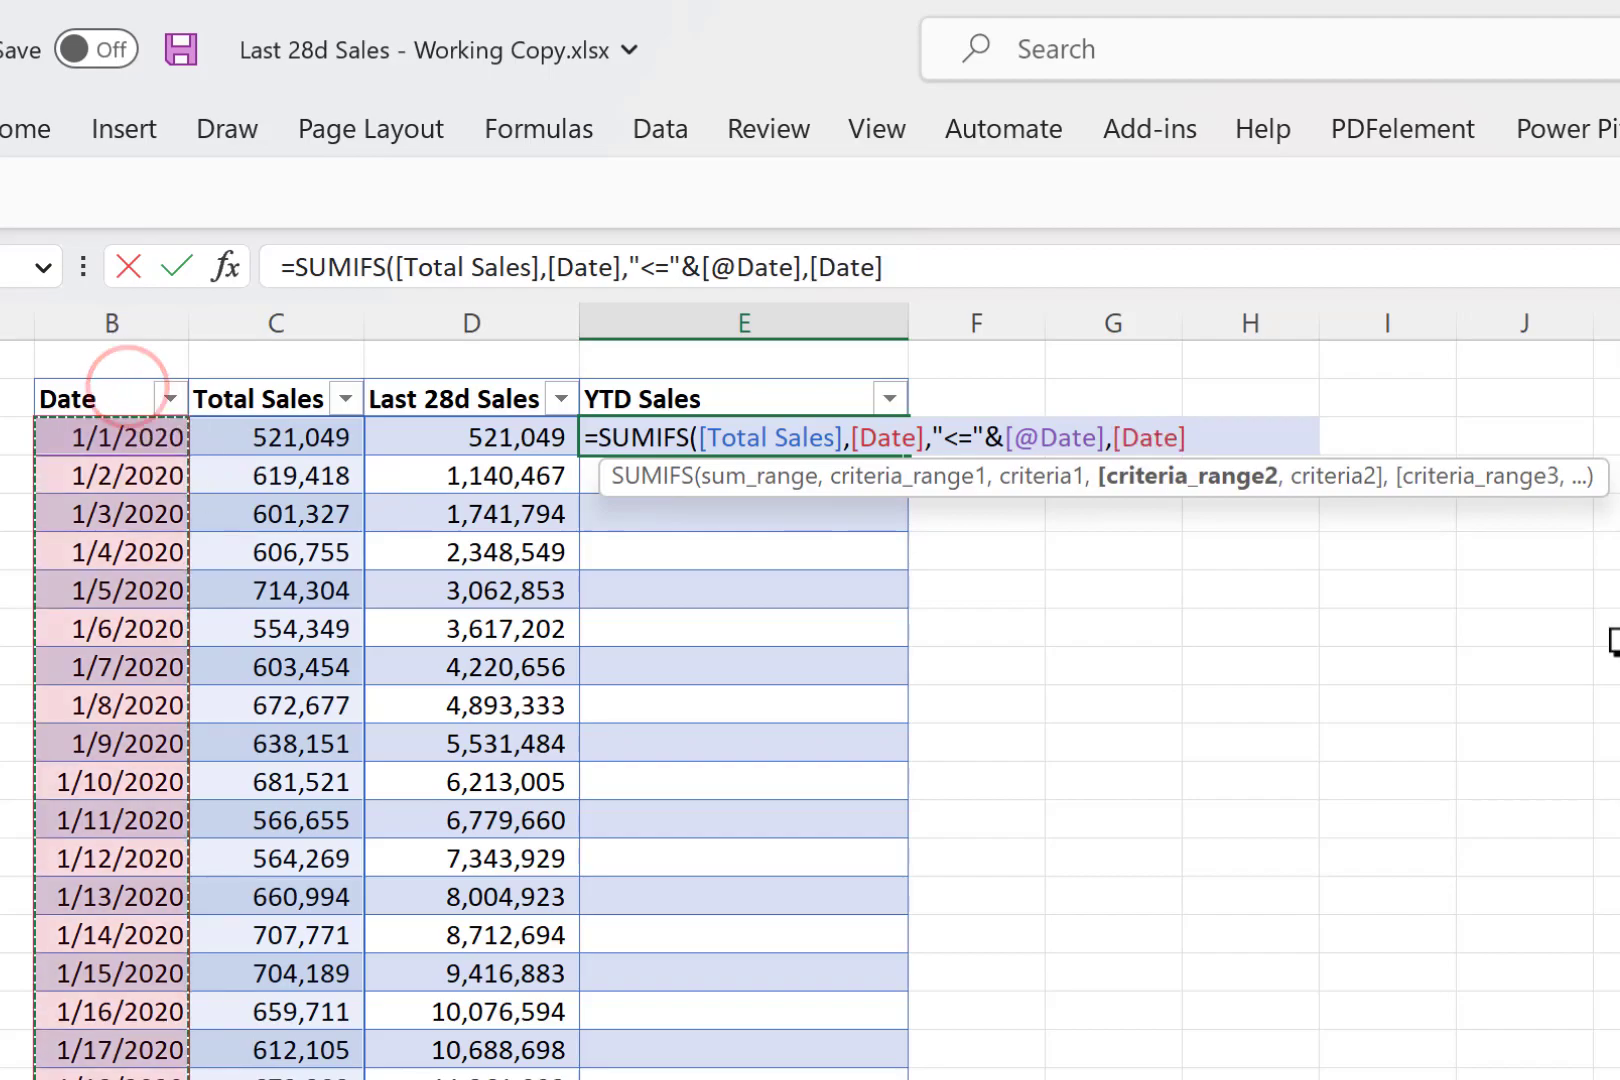
text(,)
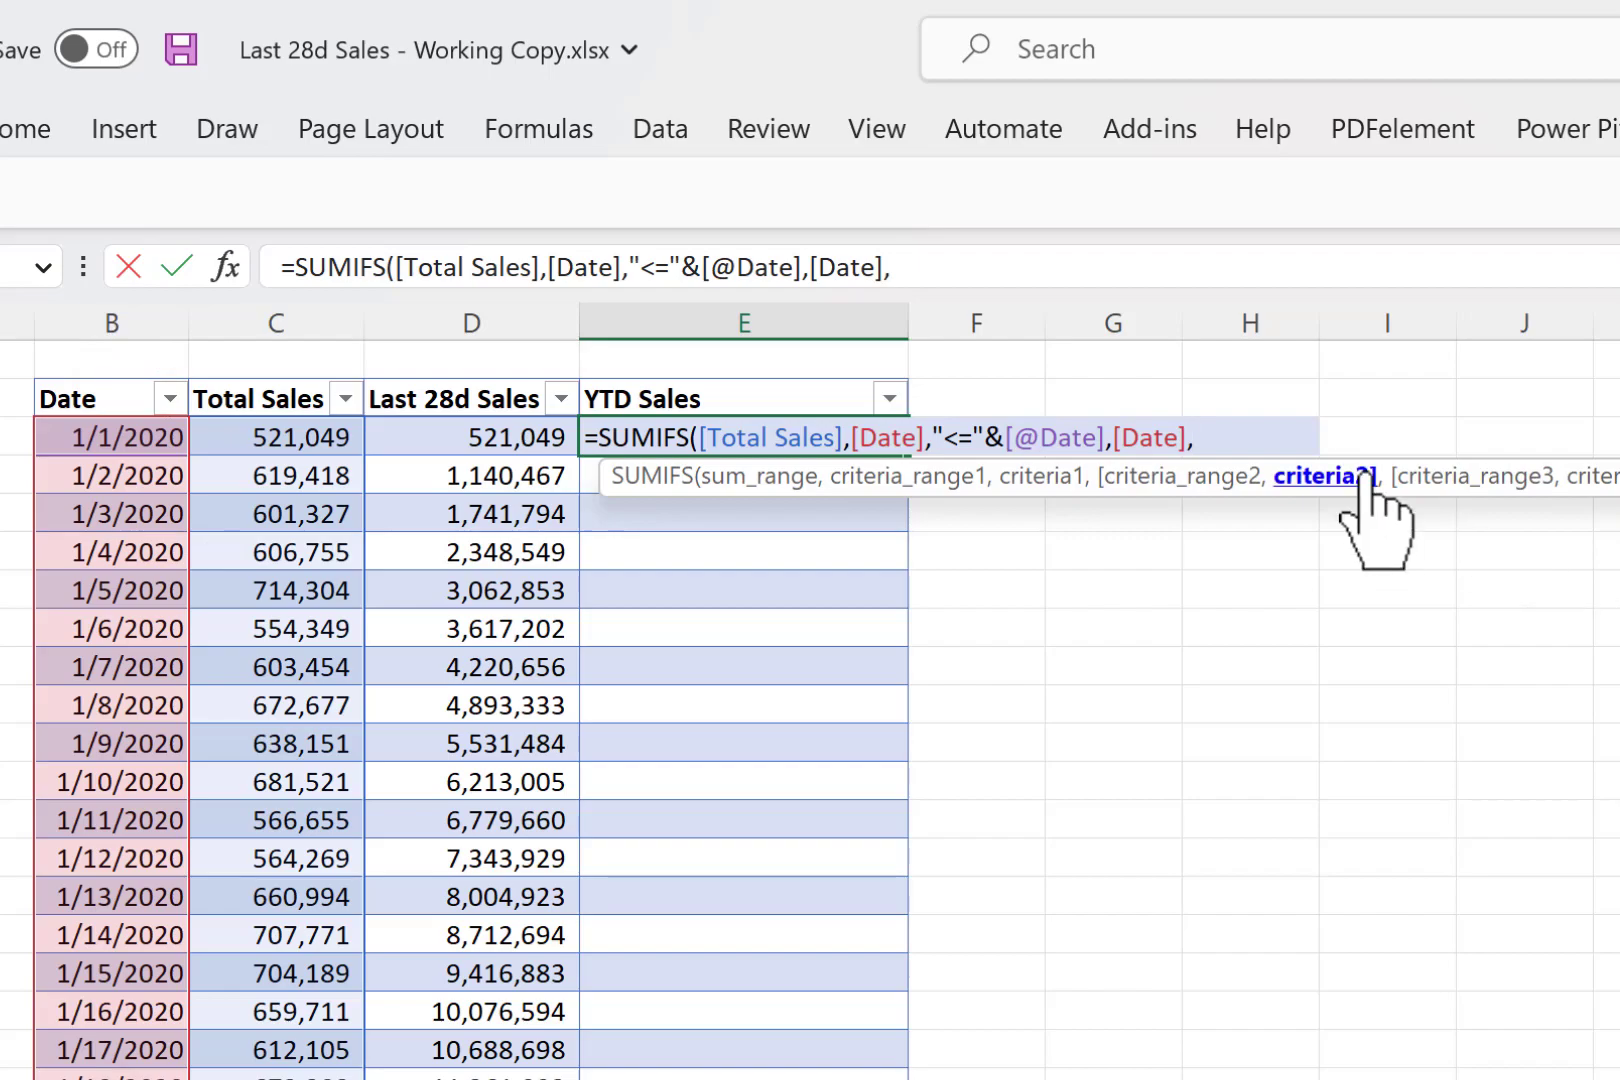
text(")
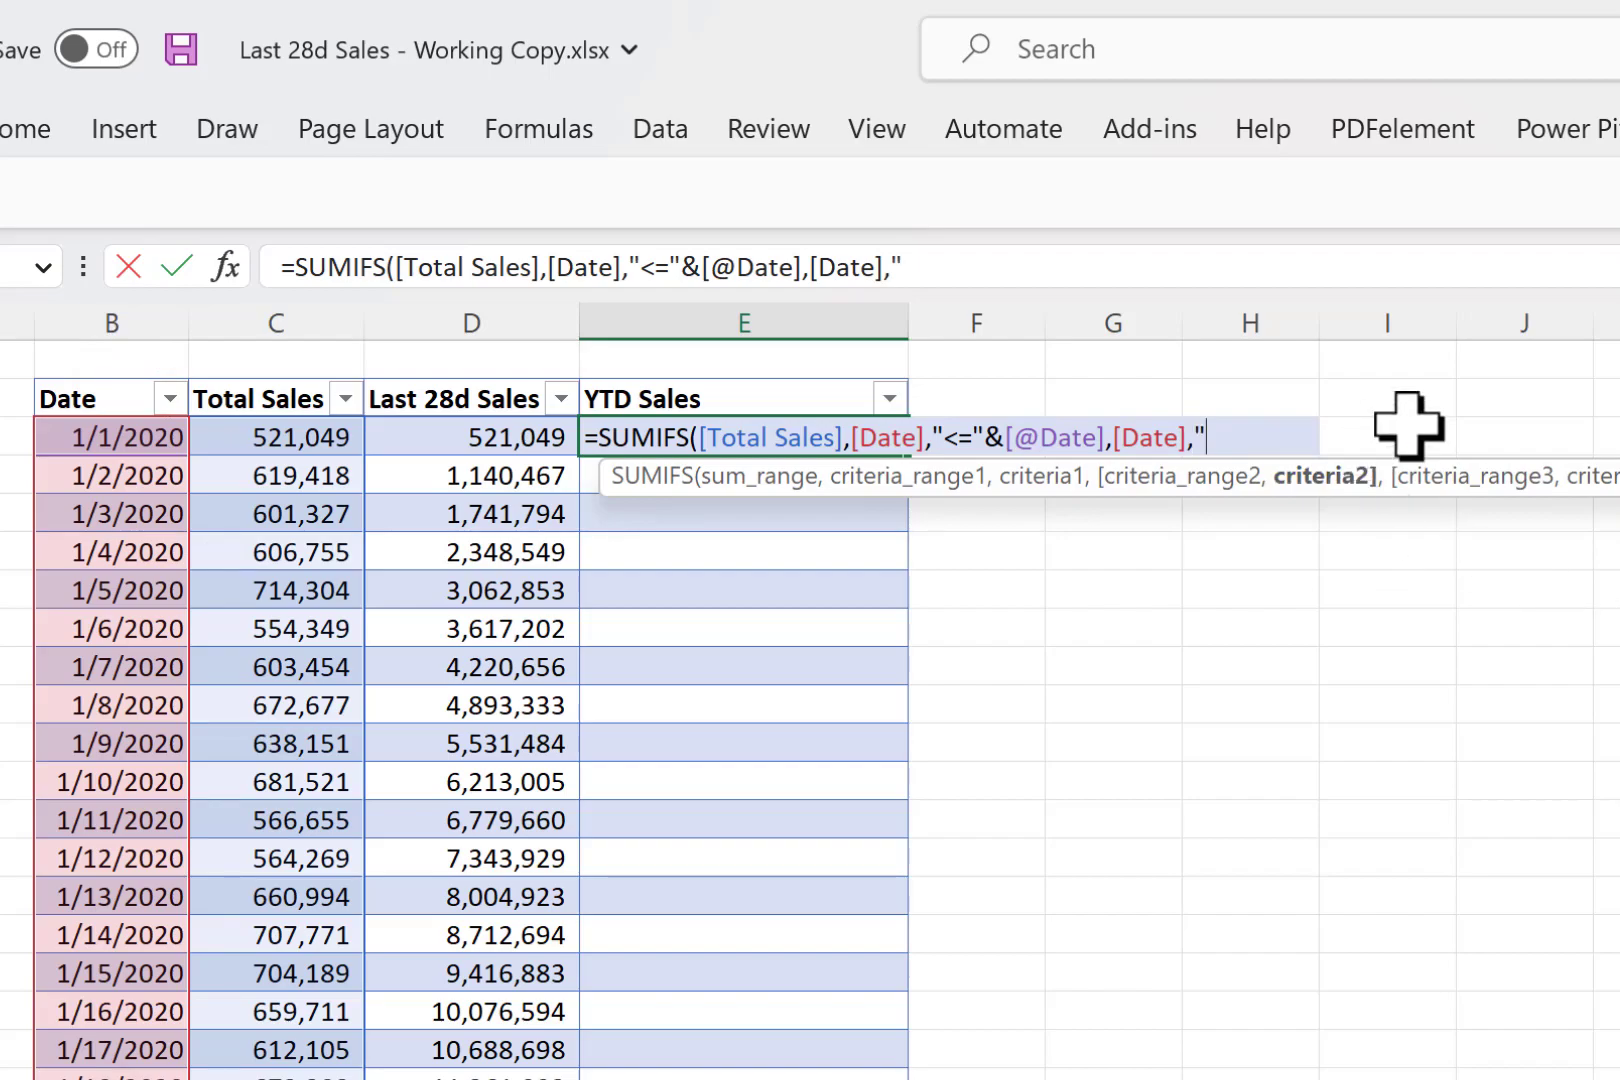
text(>="&date)
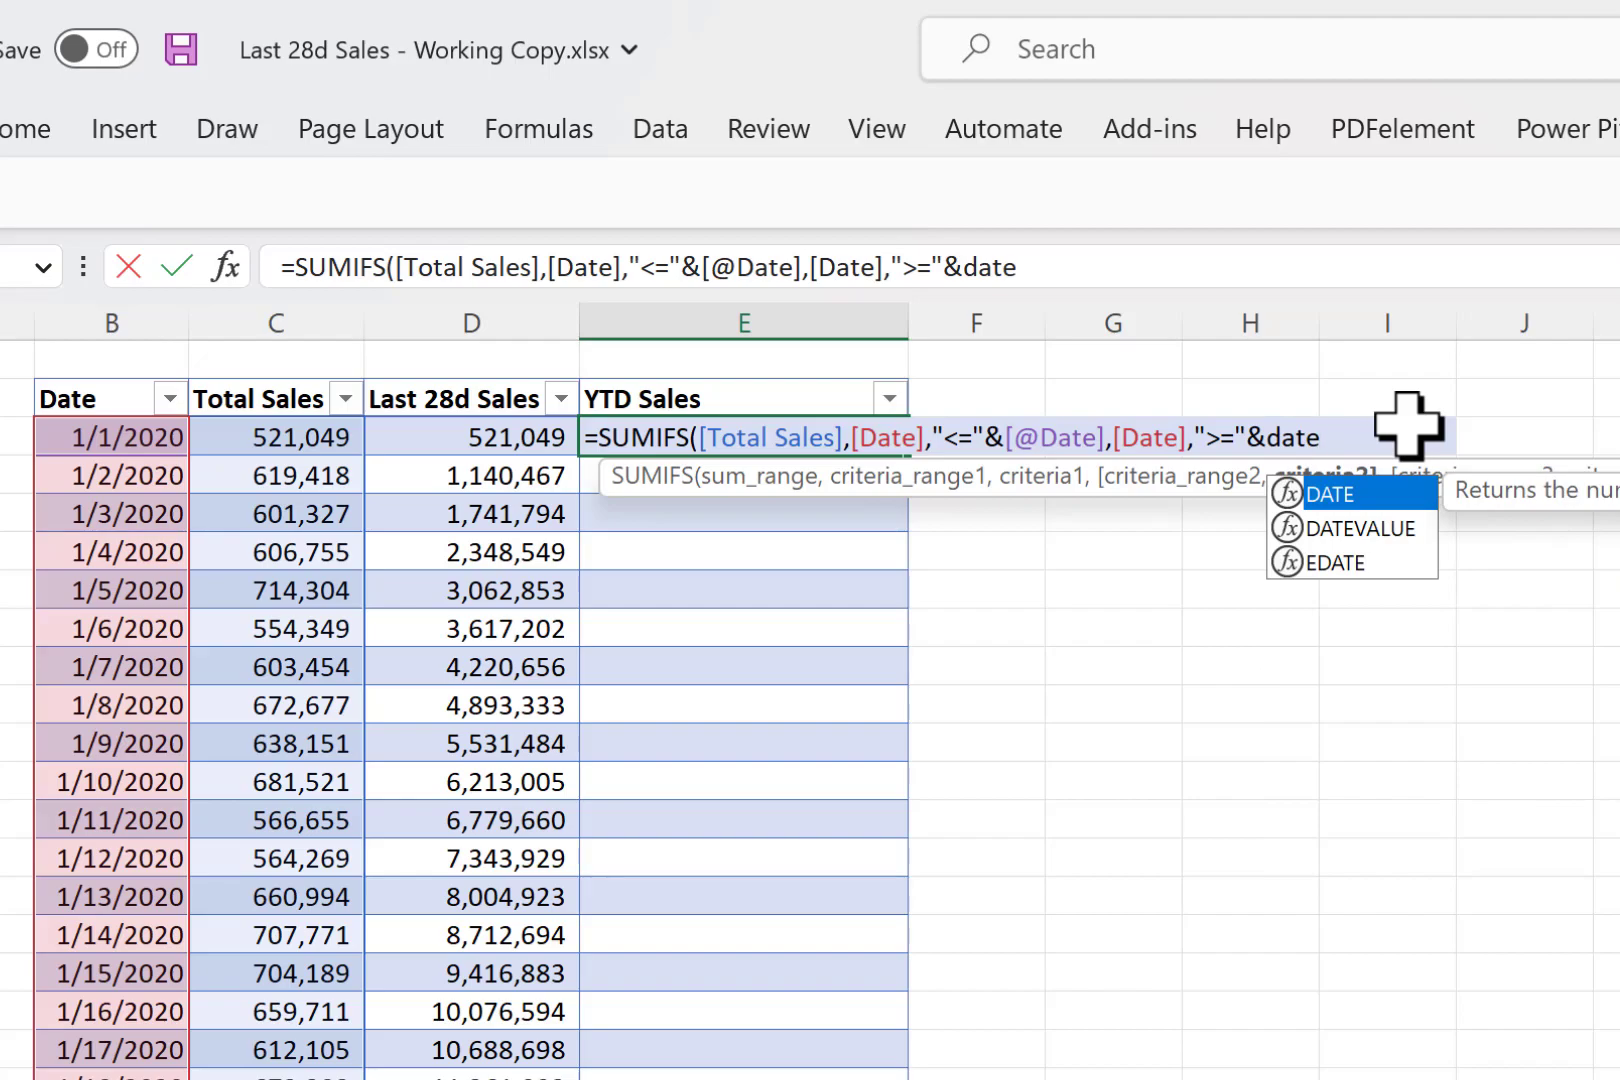
key(Tab)
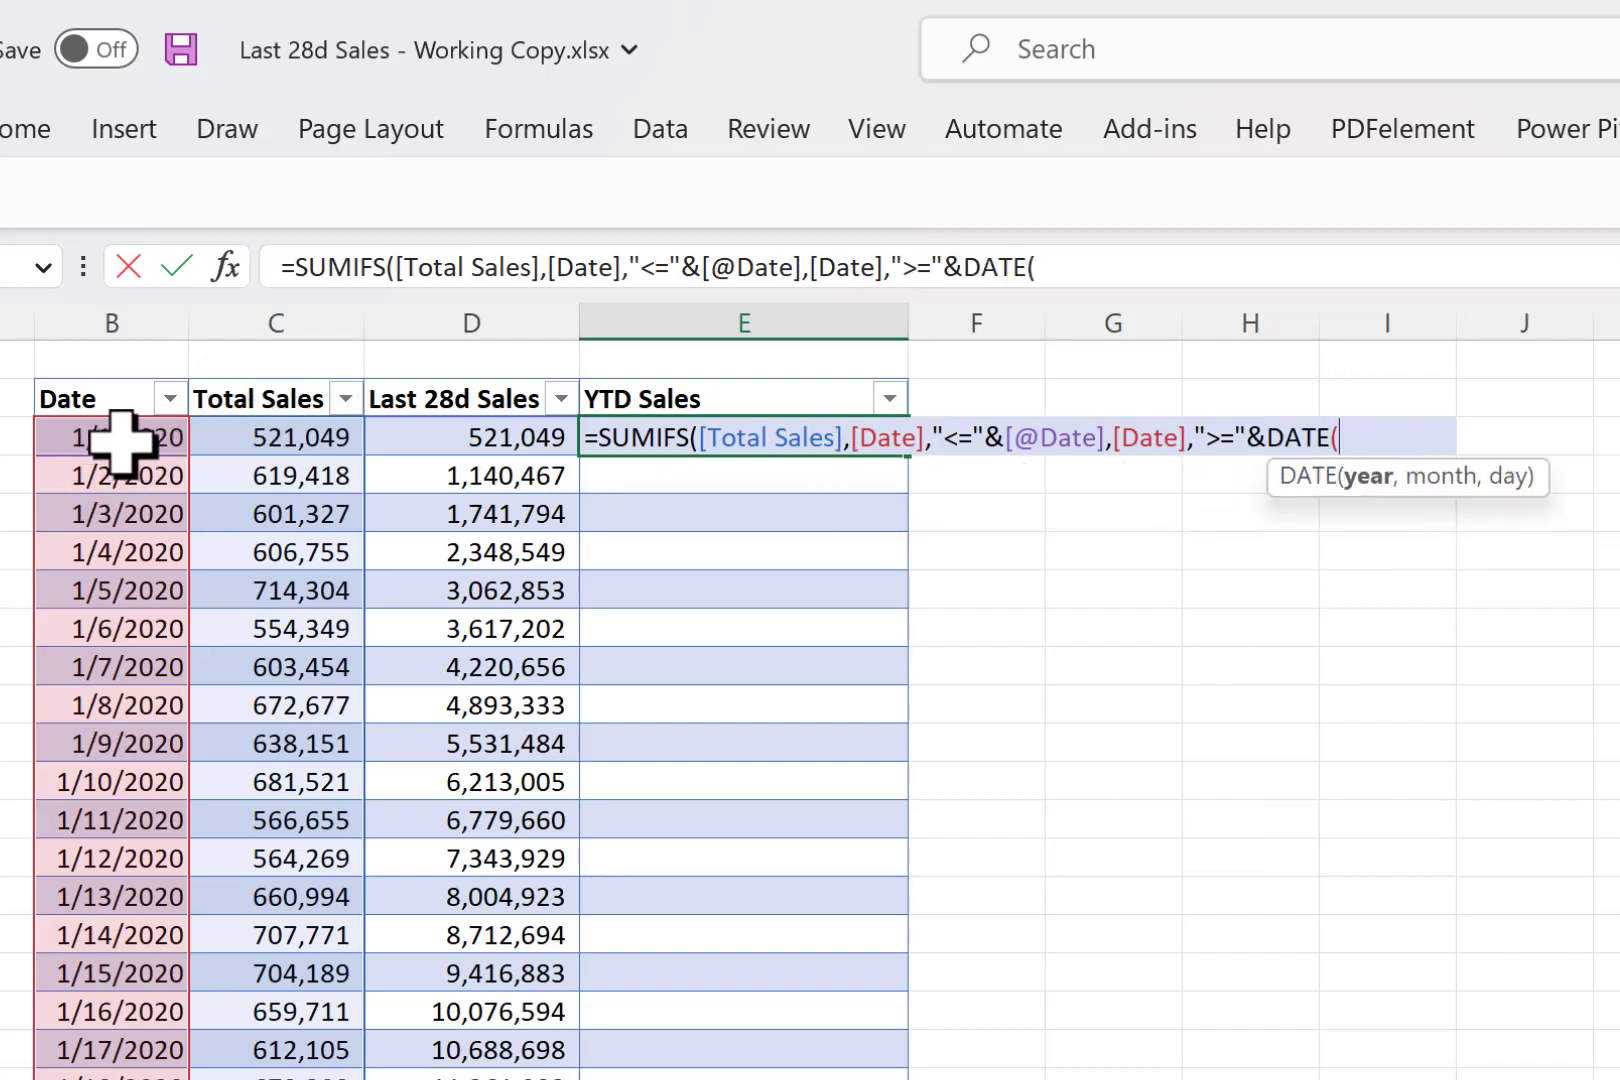
text(year)
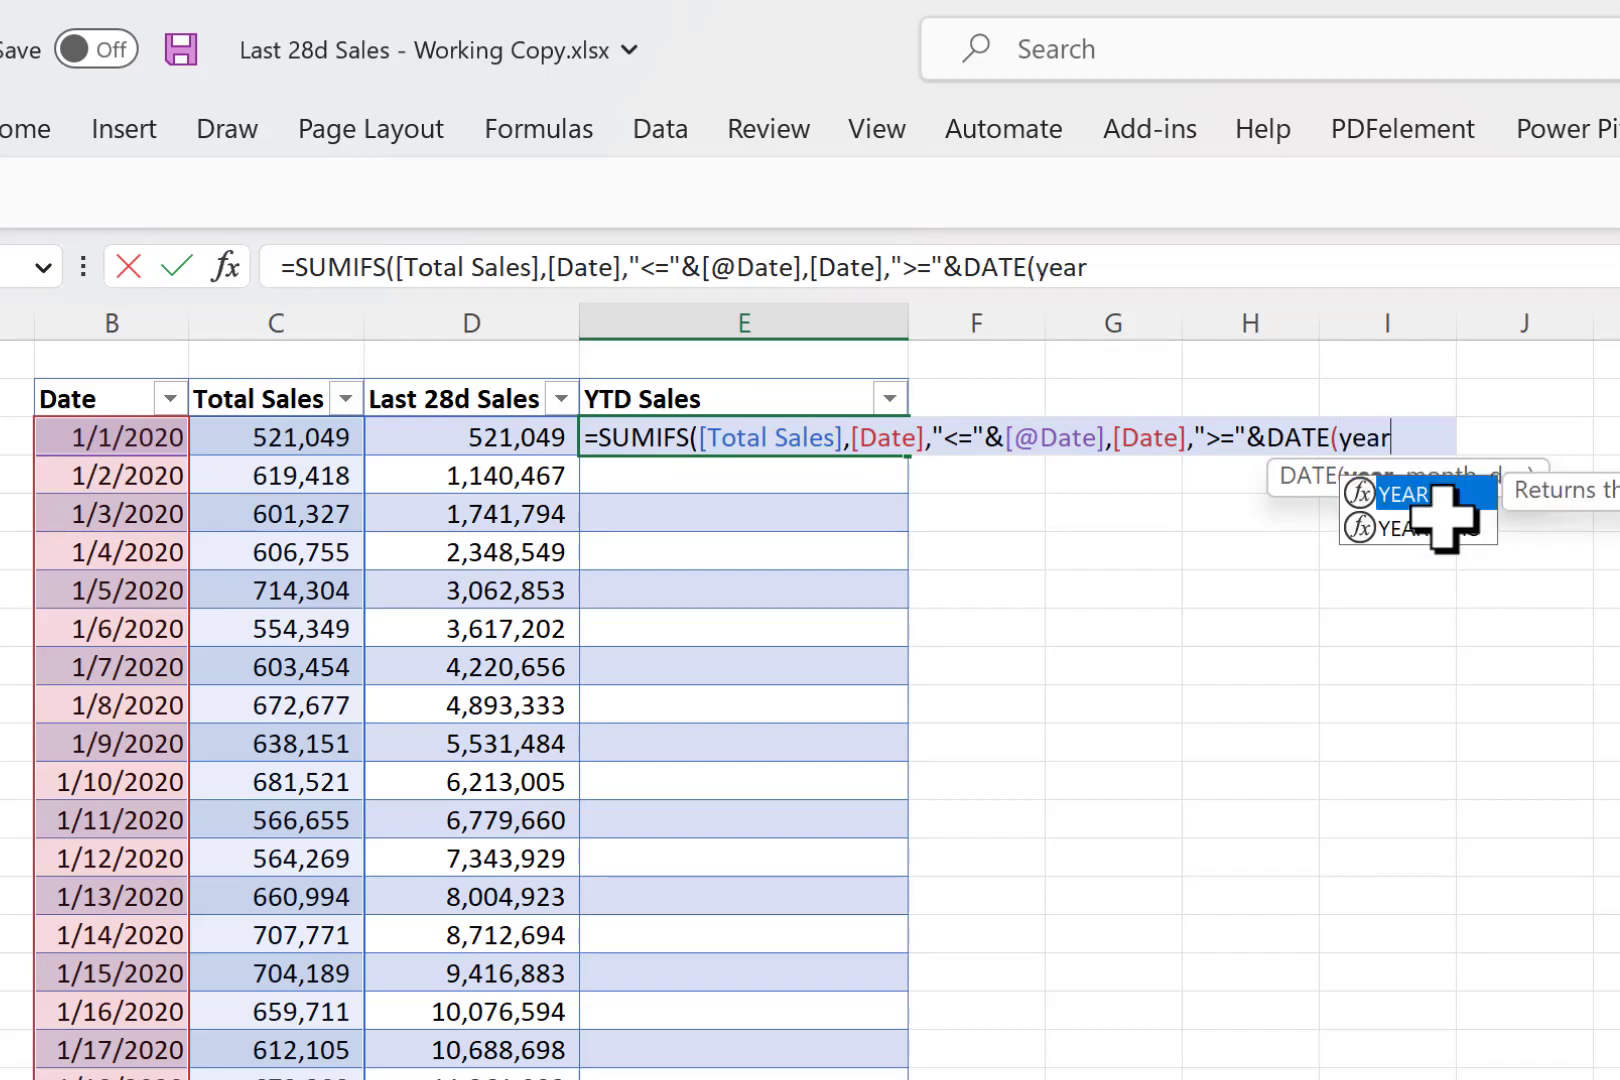
key(Tab)
click(120, 437)
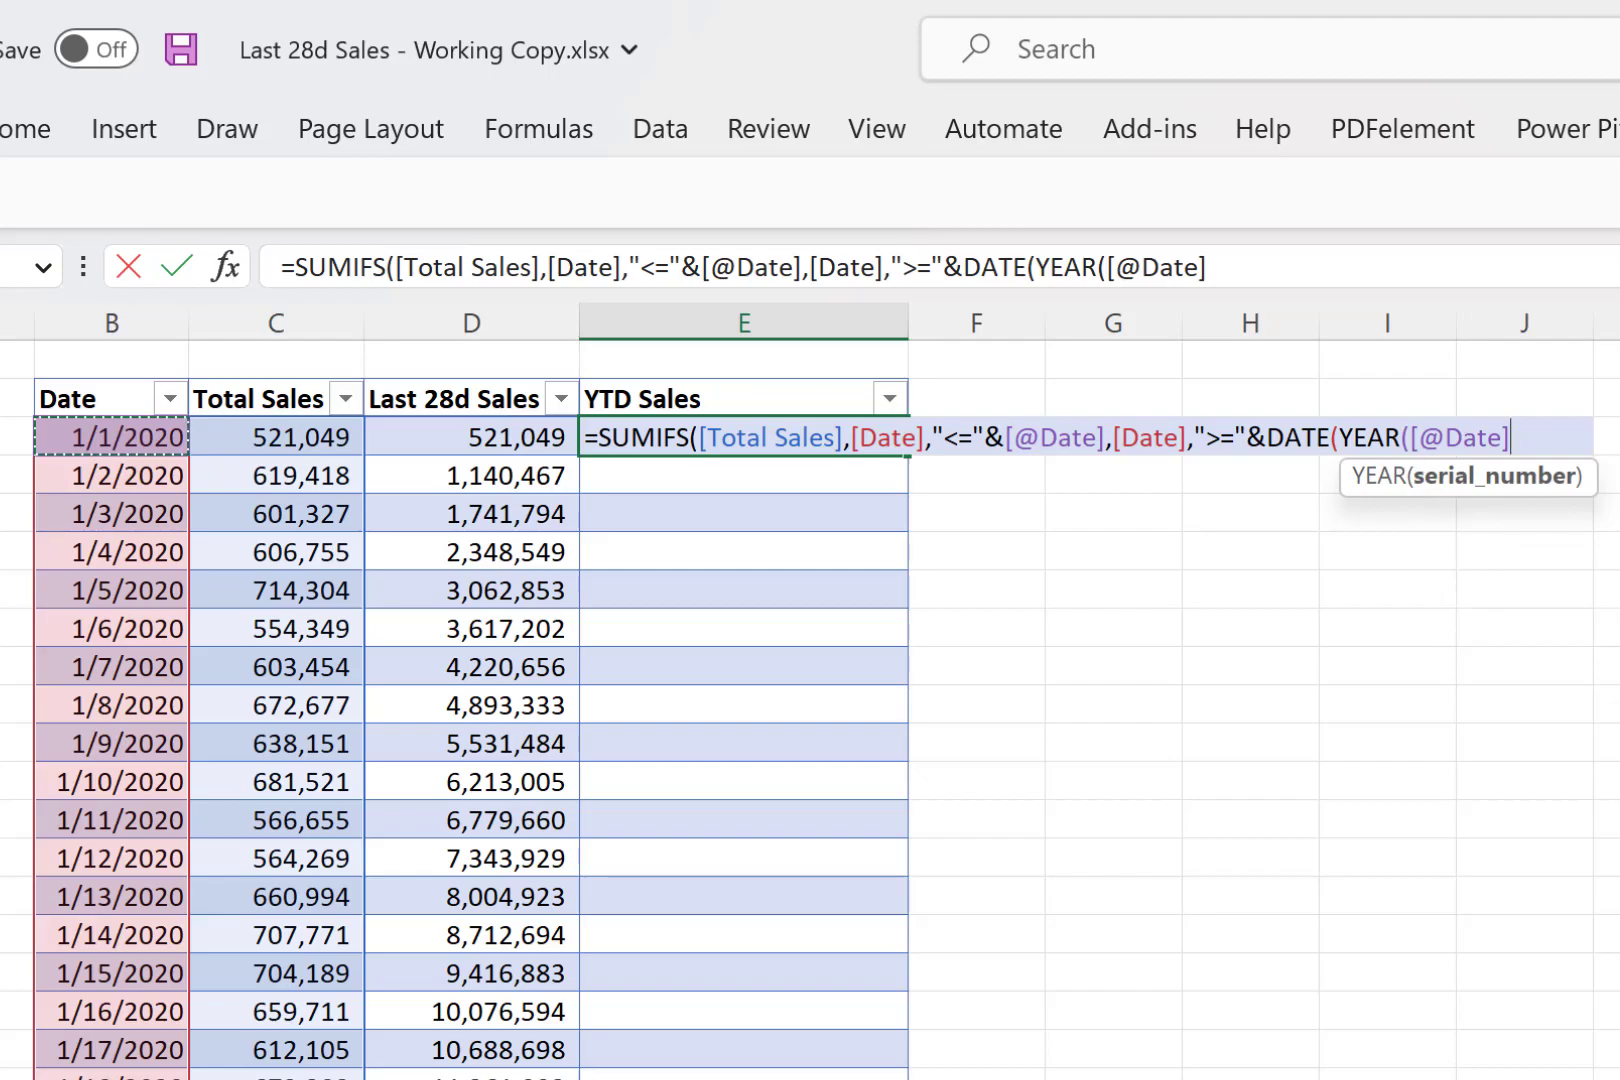
text(),1,)
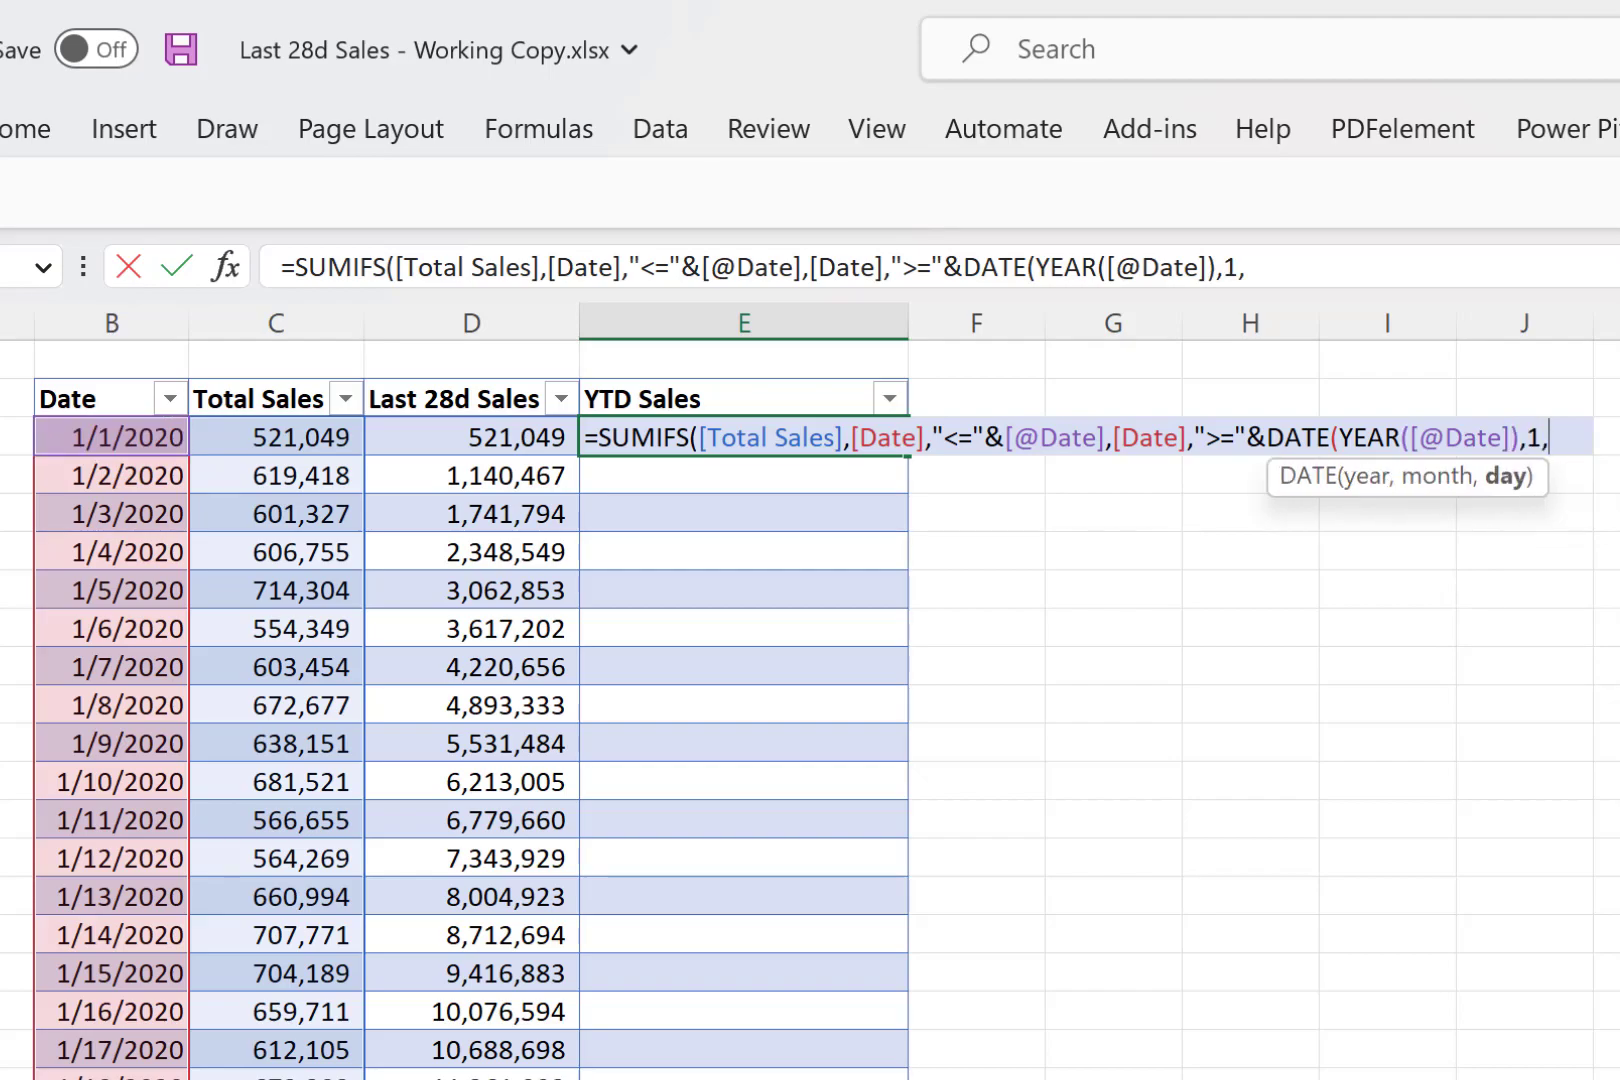
text(1)))
key(Return)
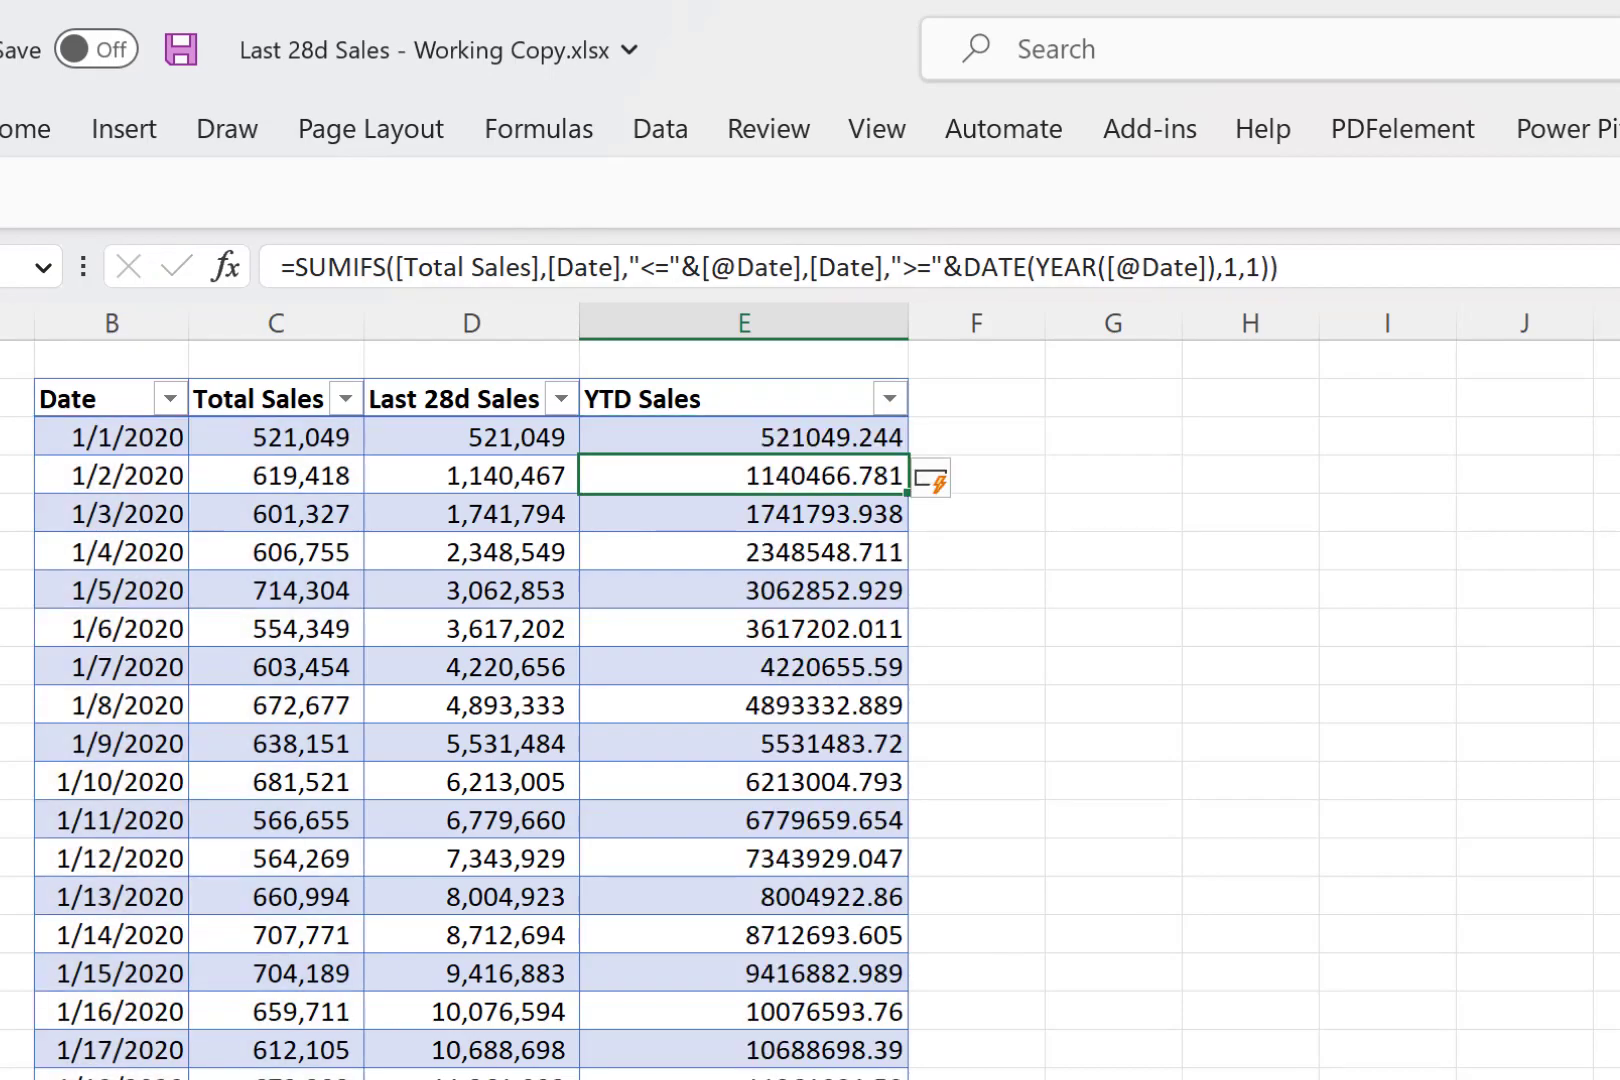
- Format the YTD Sales values with thousands separators and no decimals, and narrow the column to fit
click(735, 393)
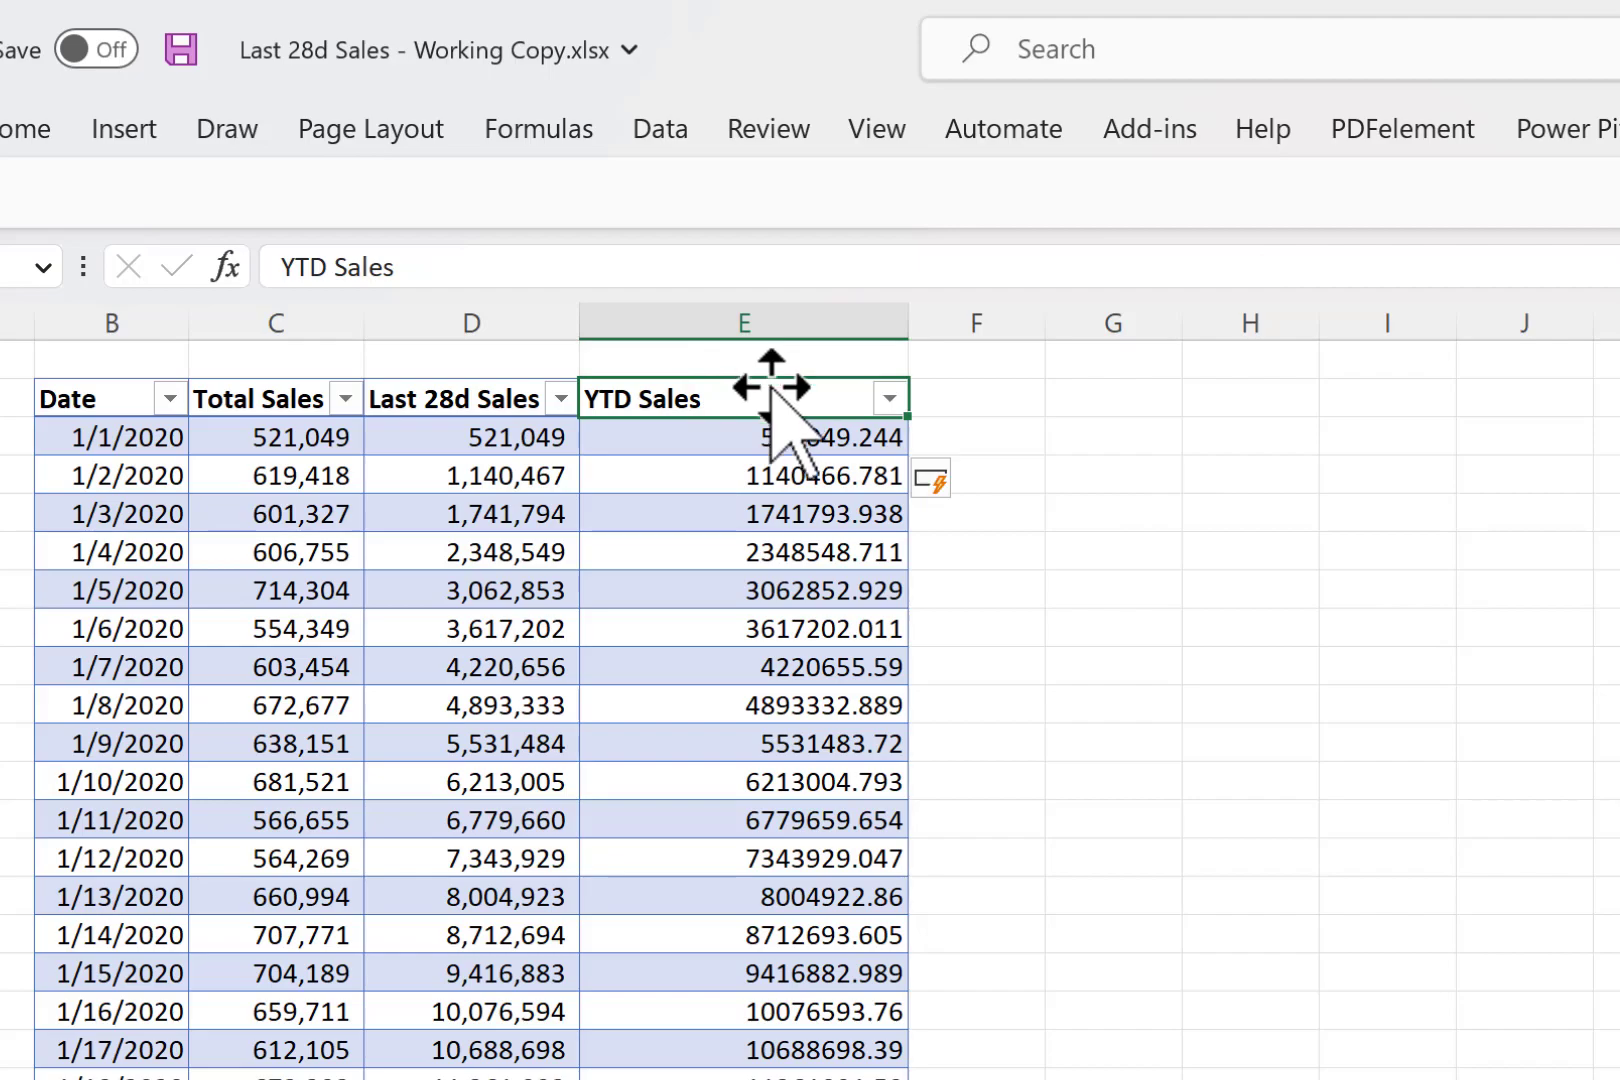
click(695, 667)
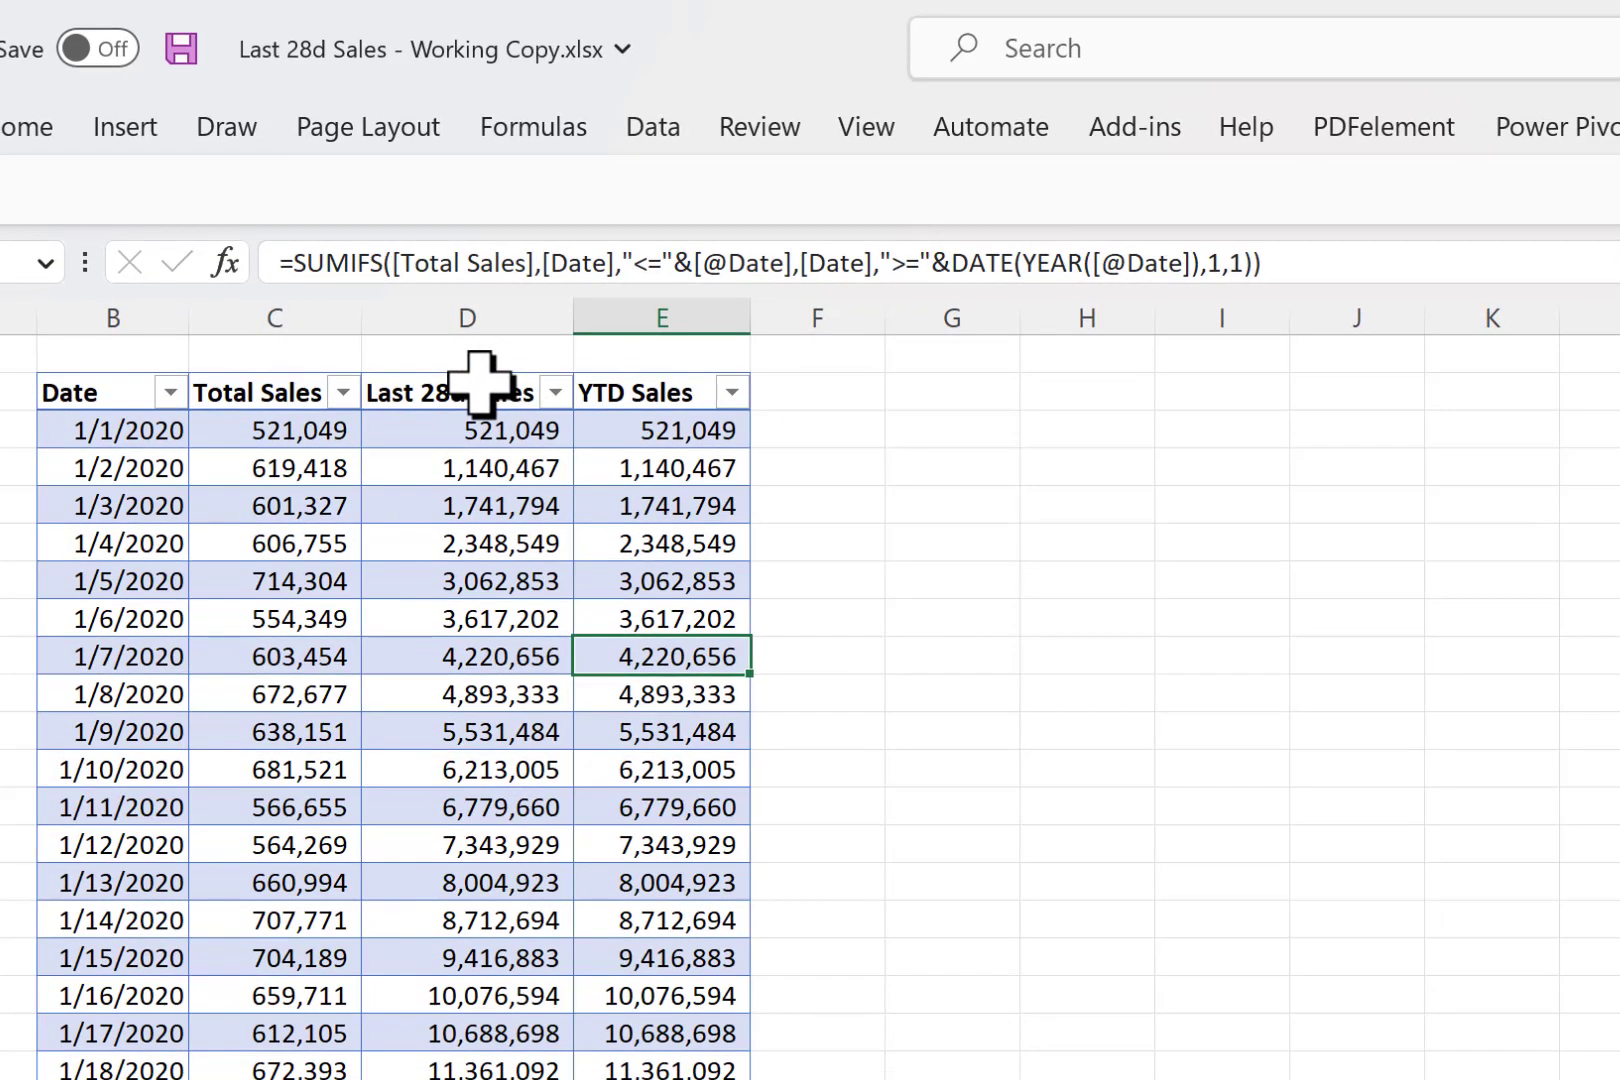
- Insert a line chart of all the values in the Last 28d Sales column
click(484, 390)
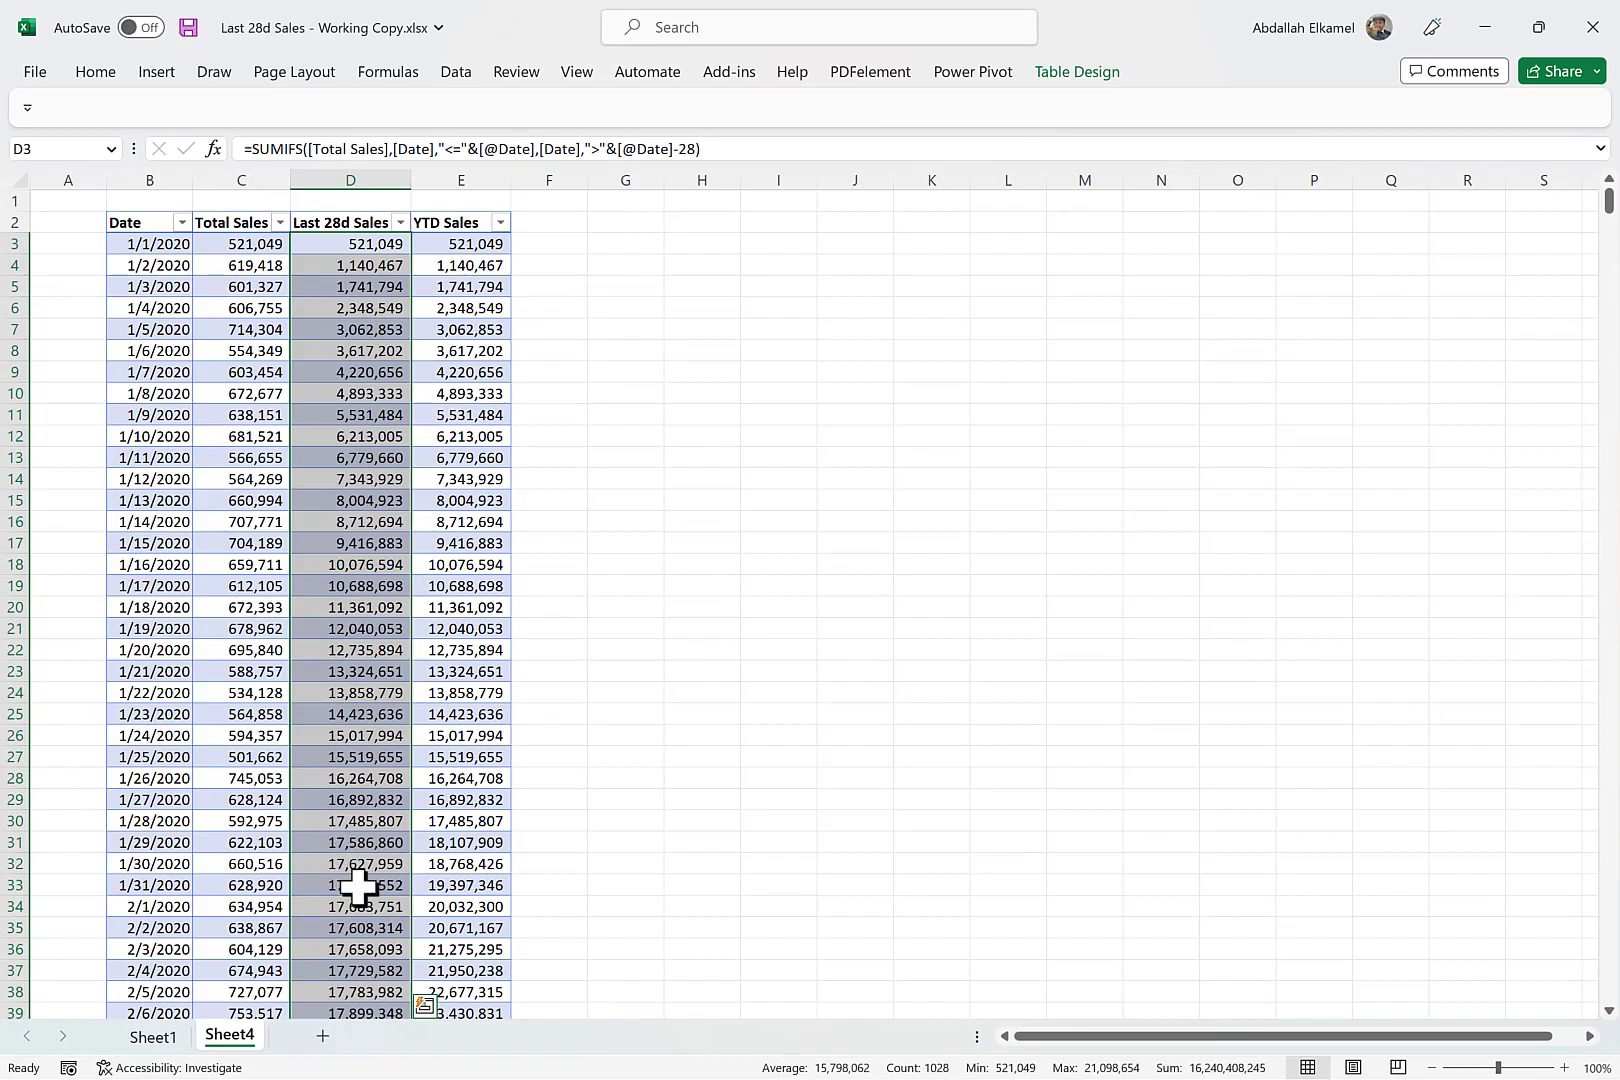
click(424, 1004)
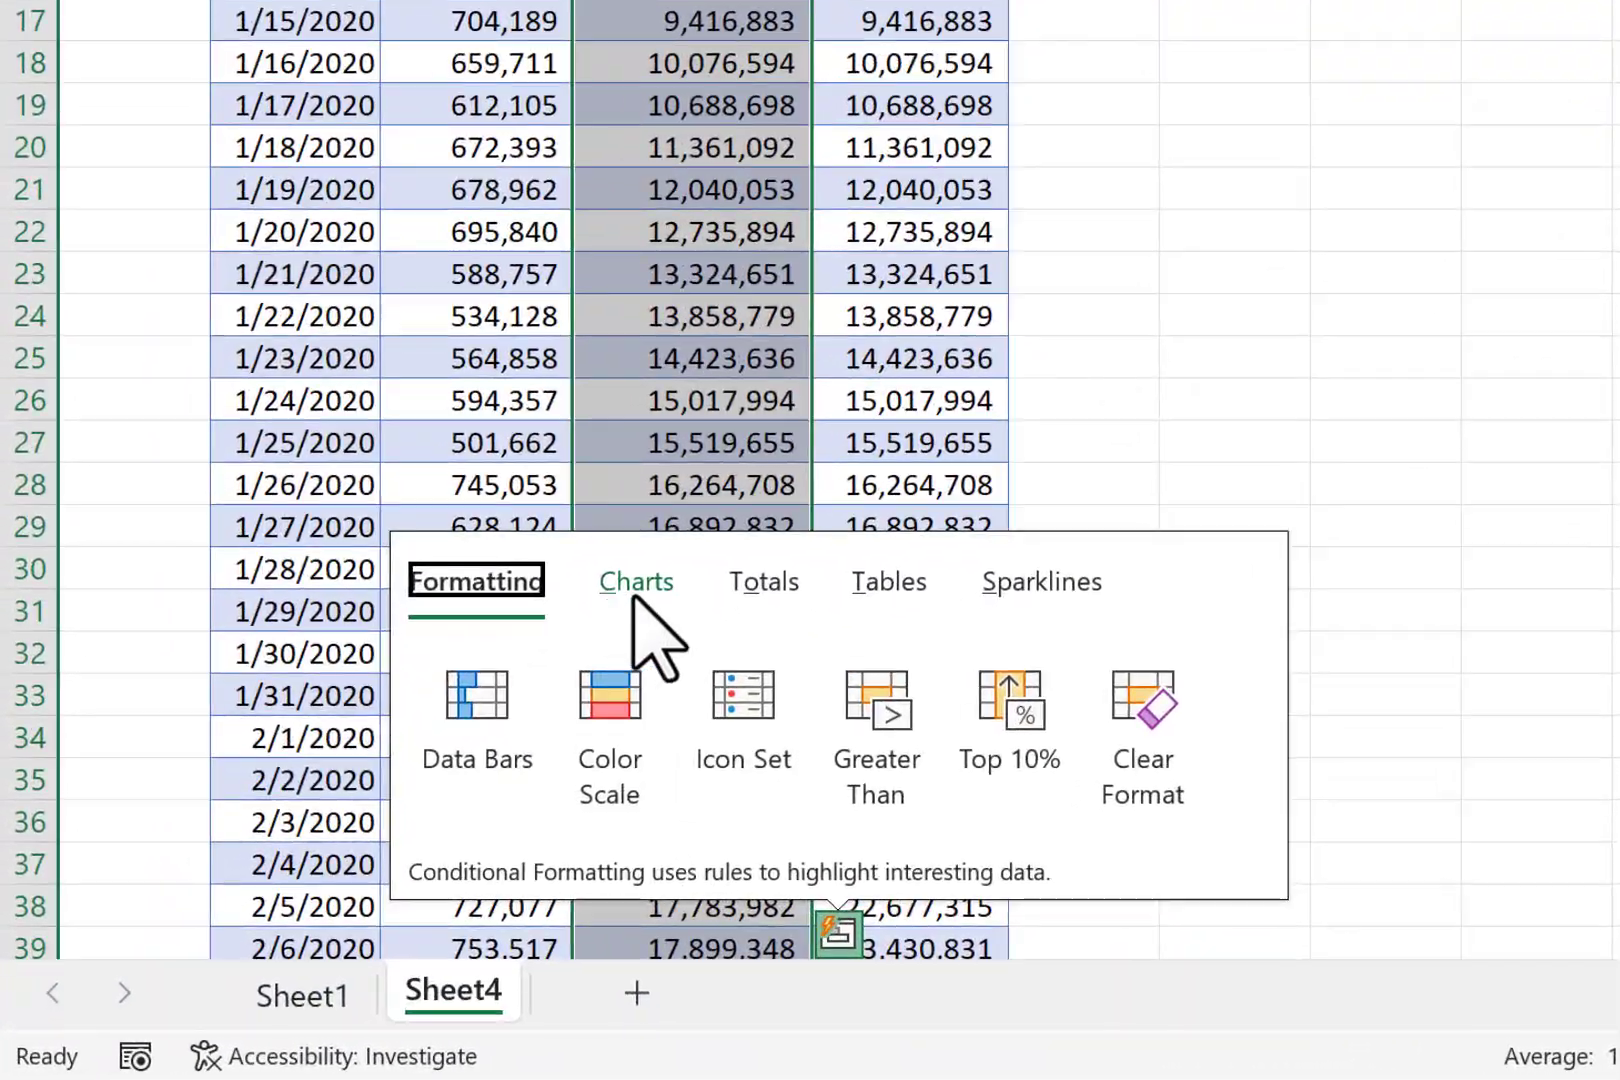
click(611, 602)
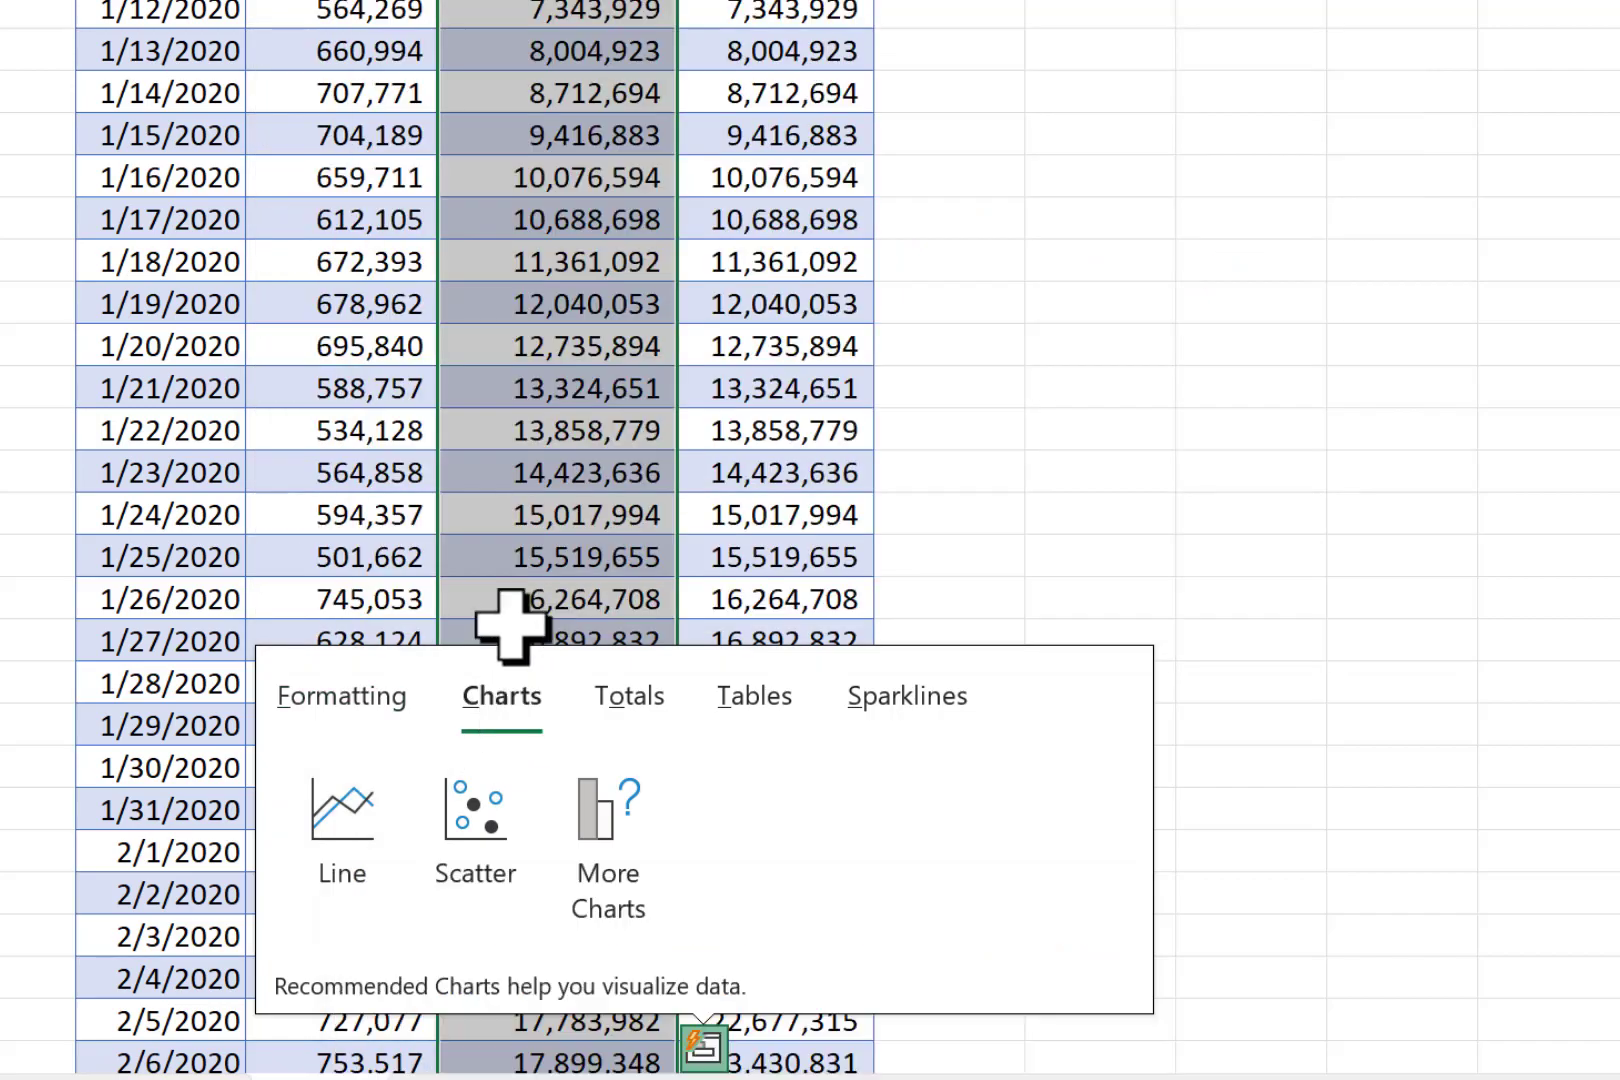
click(345, 815)
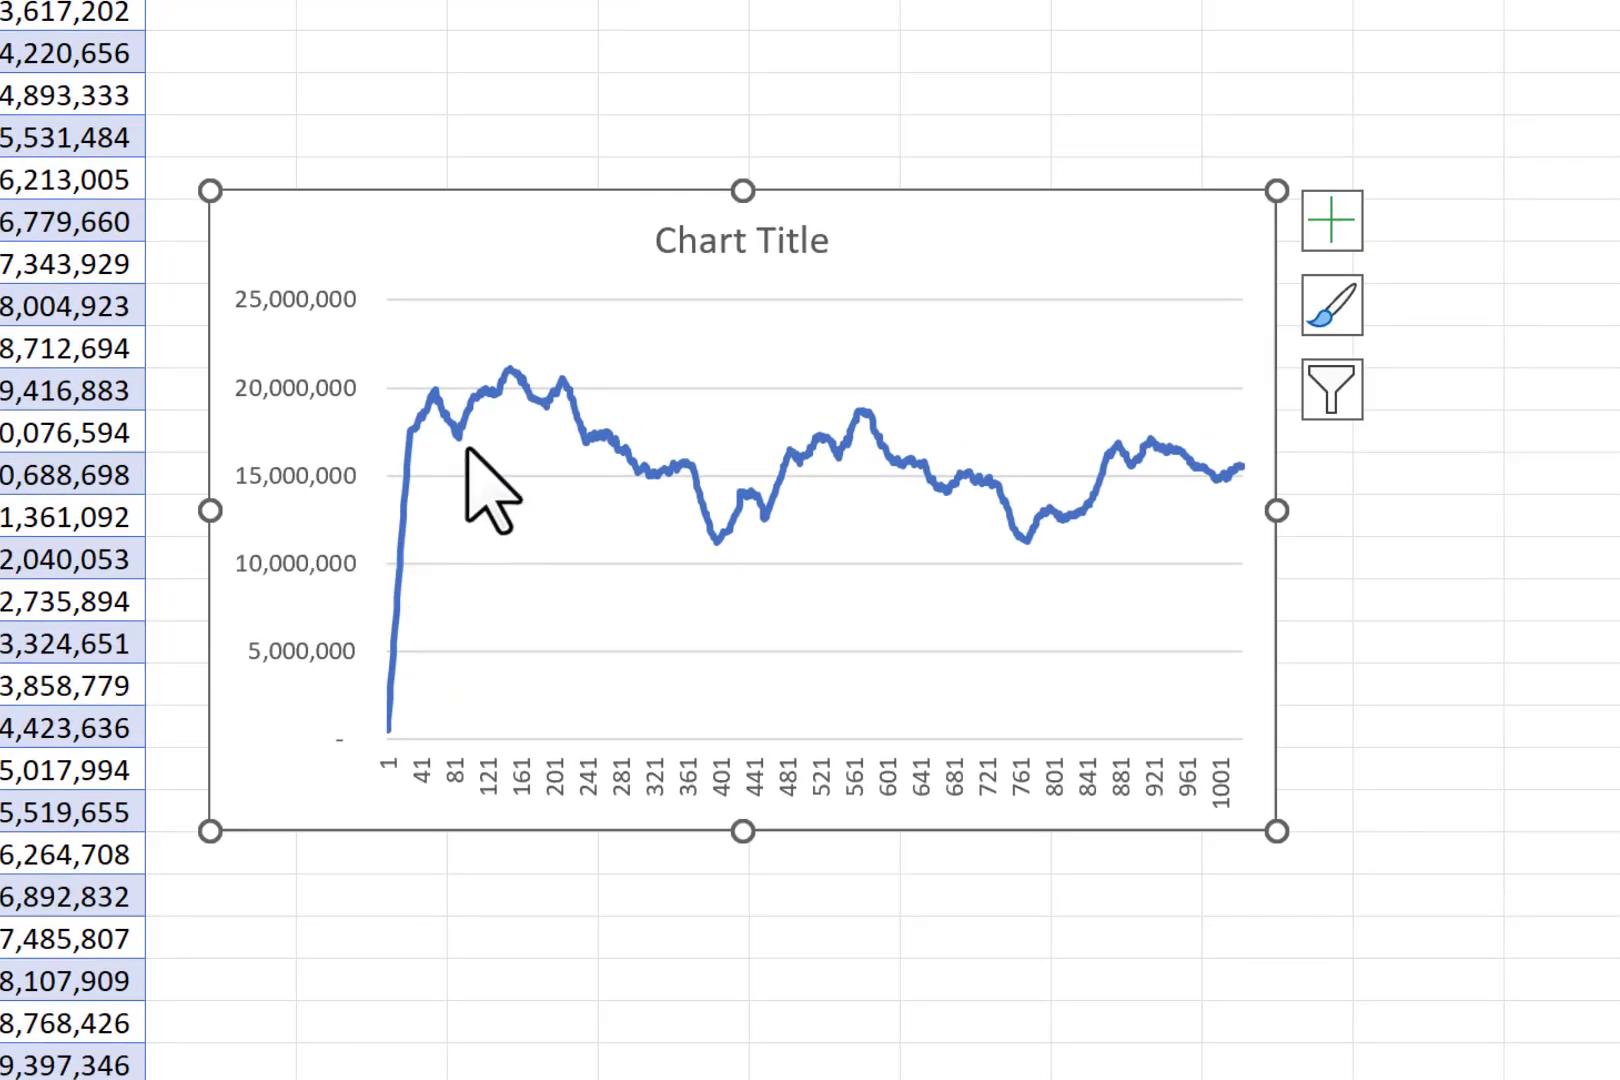